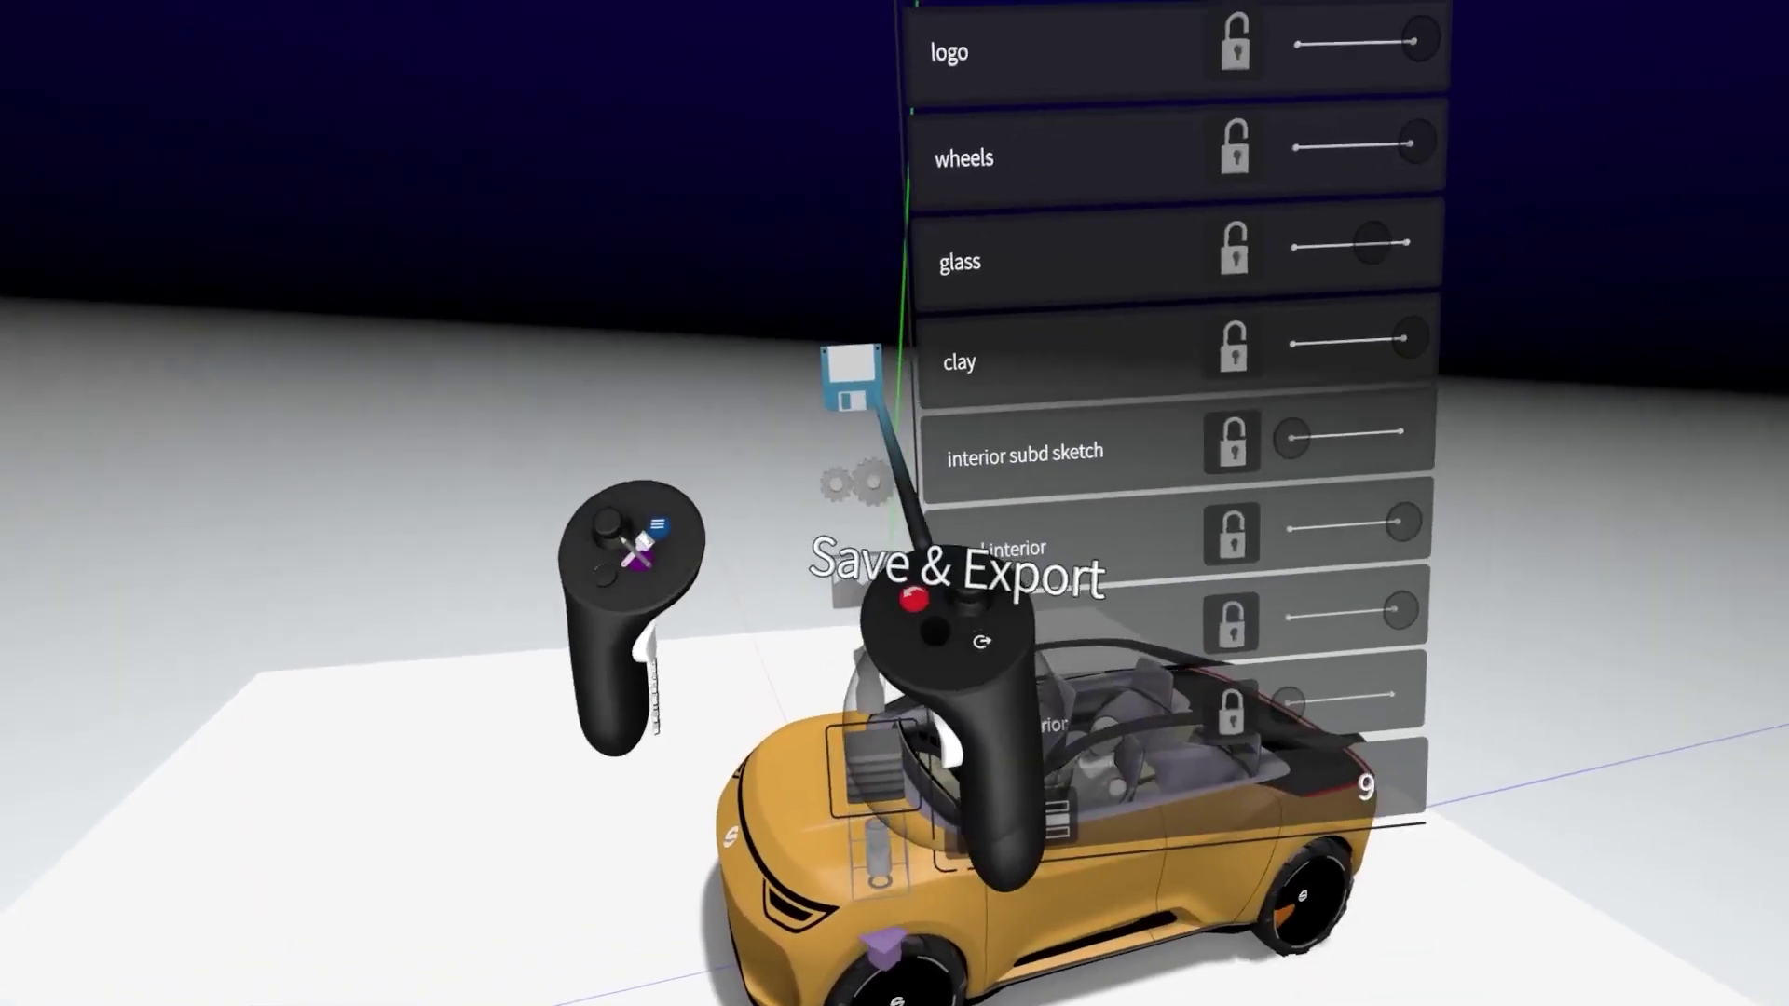
- Choose FBX as the export format and show the GeoType, Normals, SubD Mesh and Collect Groups options
left_click(851, 377)
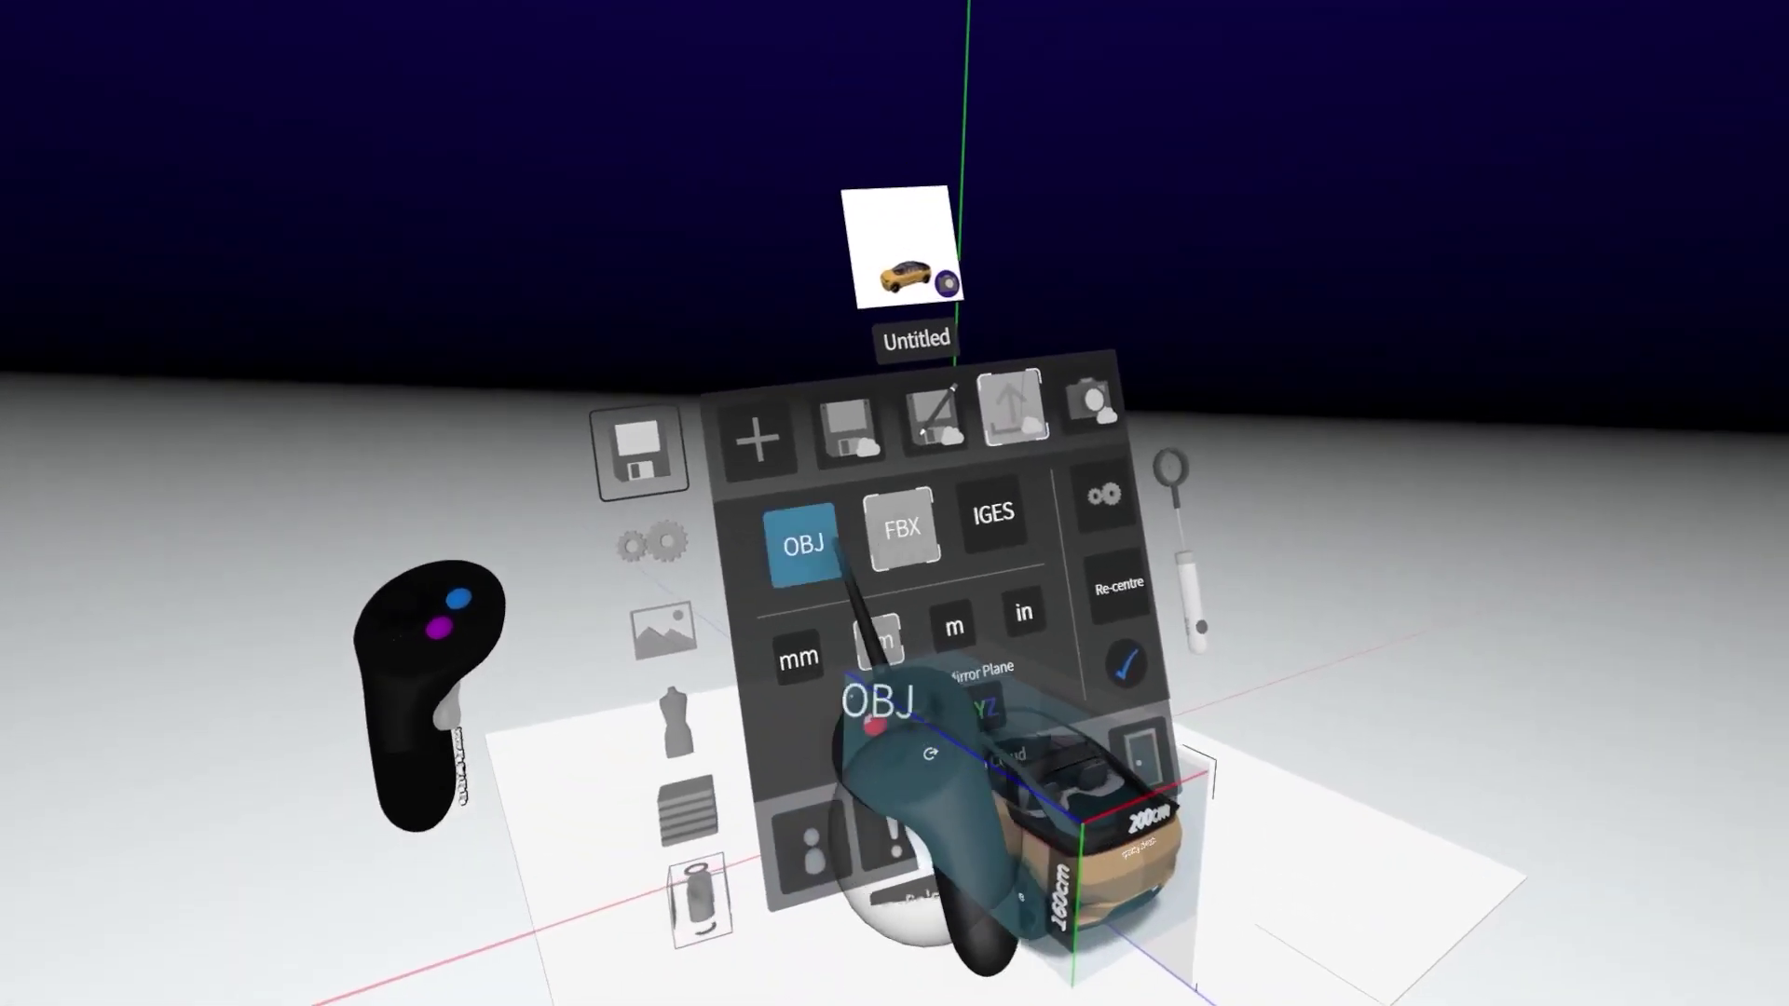
left_click(902, 528)
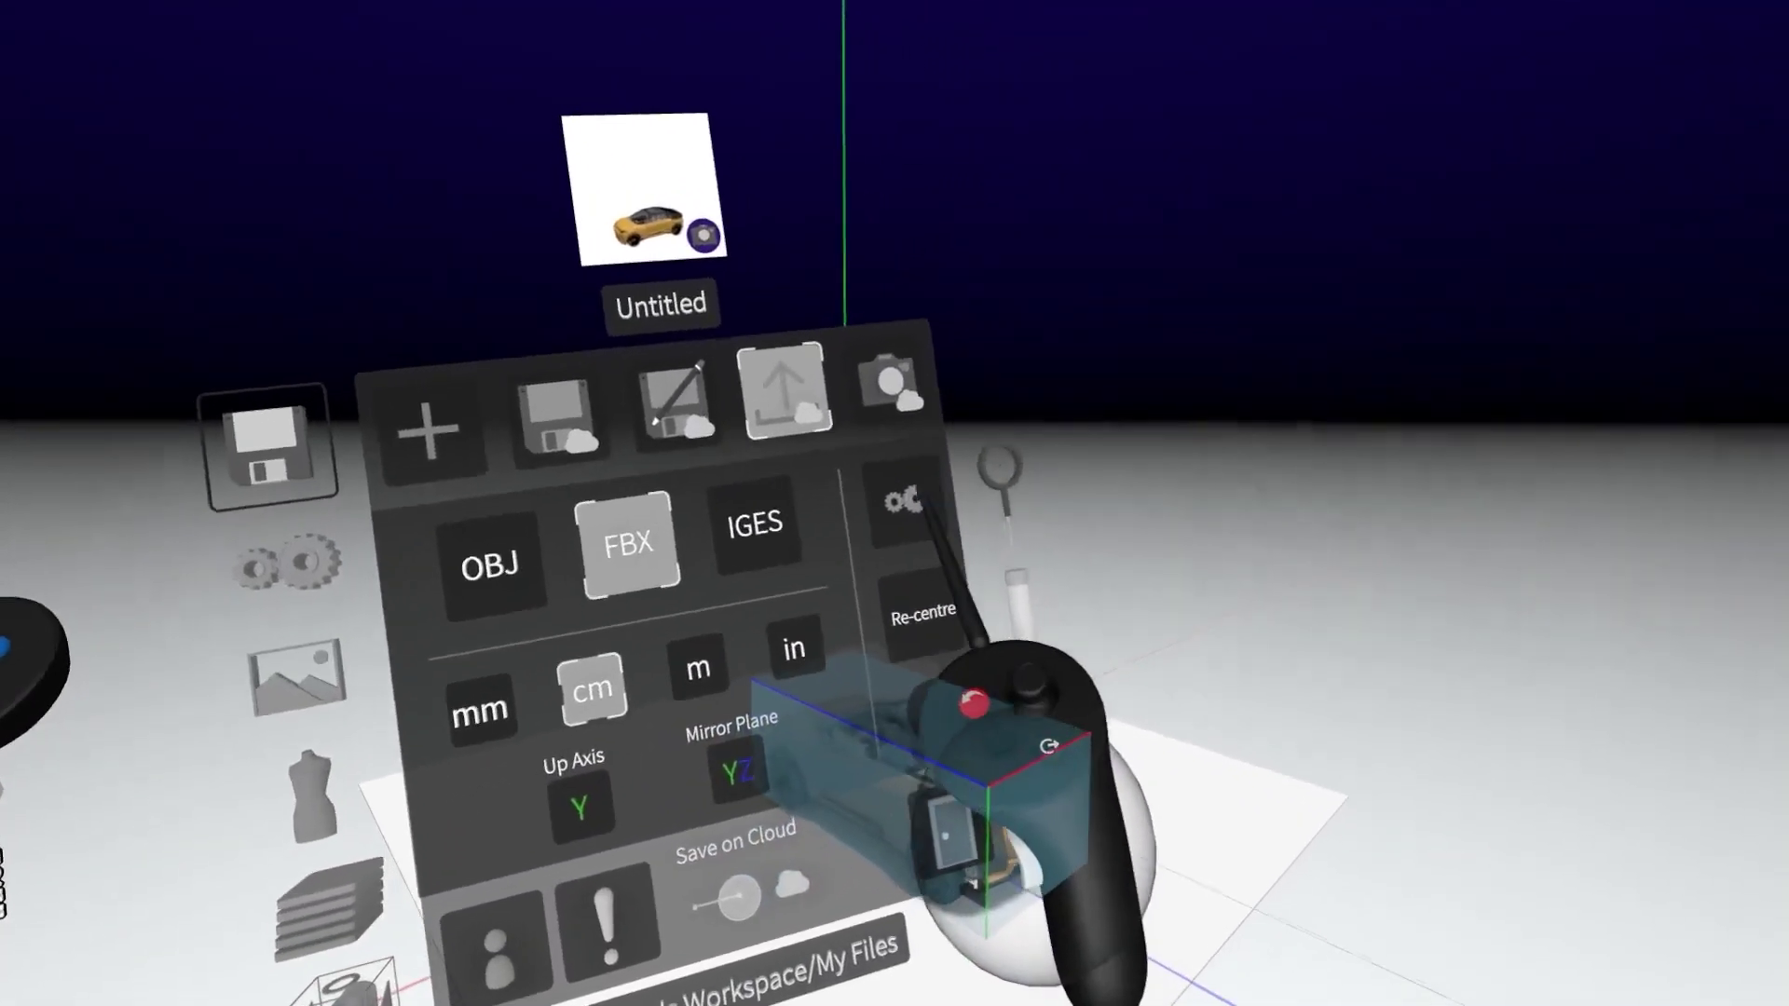
left_click(918, 484)
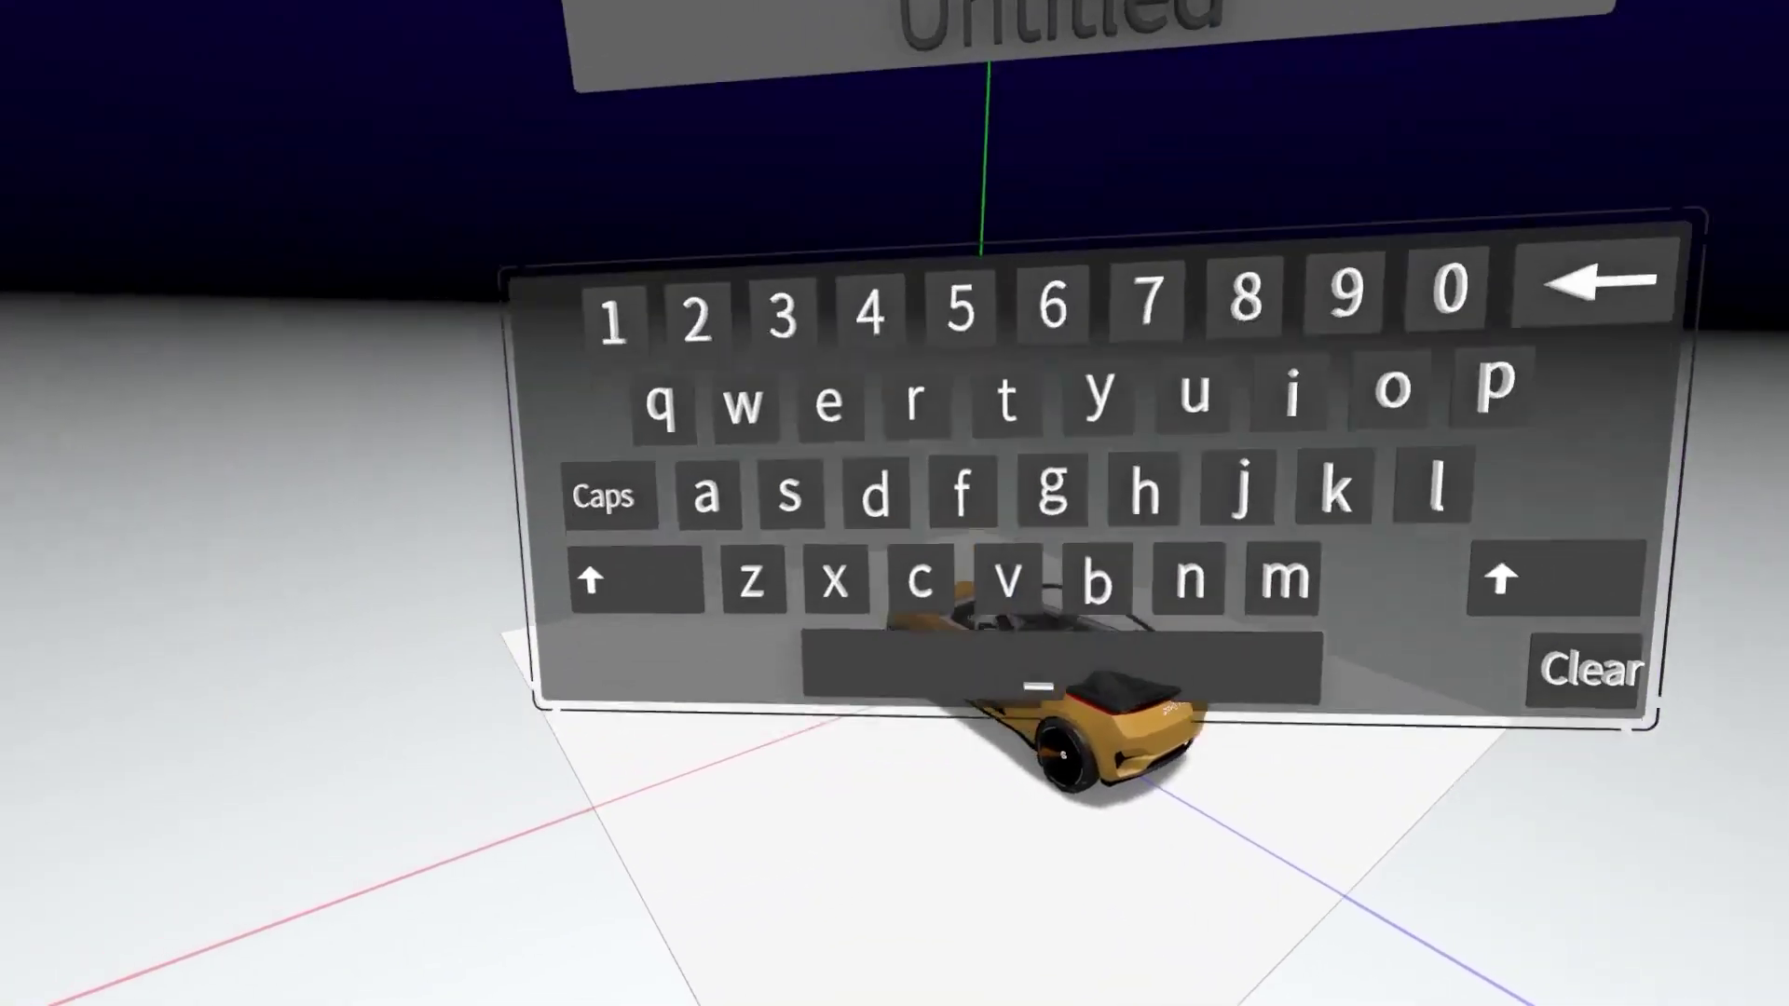
- Name the export 'blender_export', removing the extra trailing underscore
type("bl")
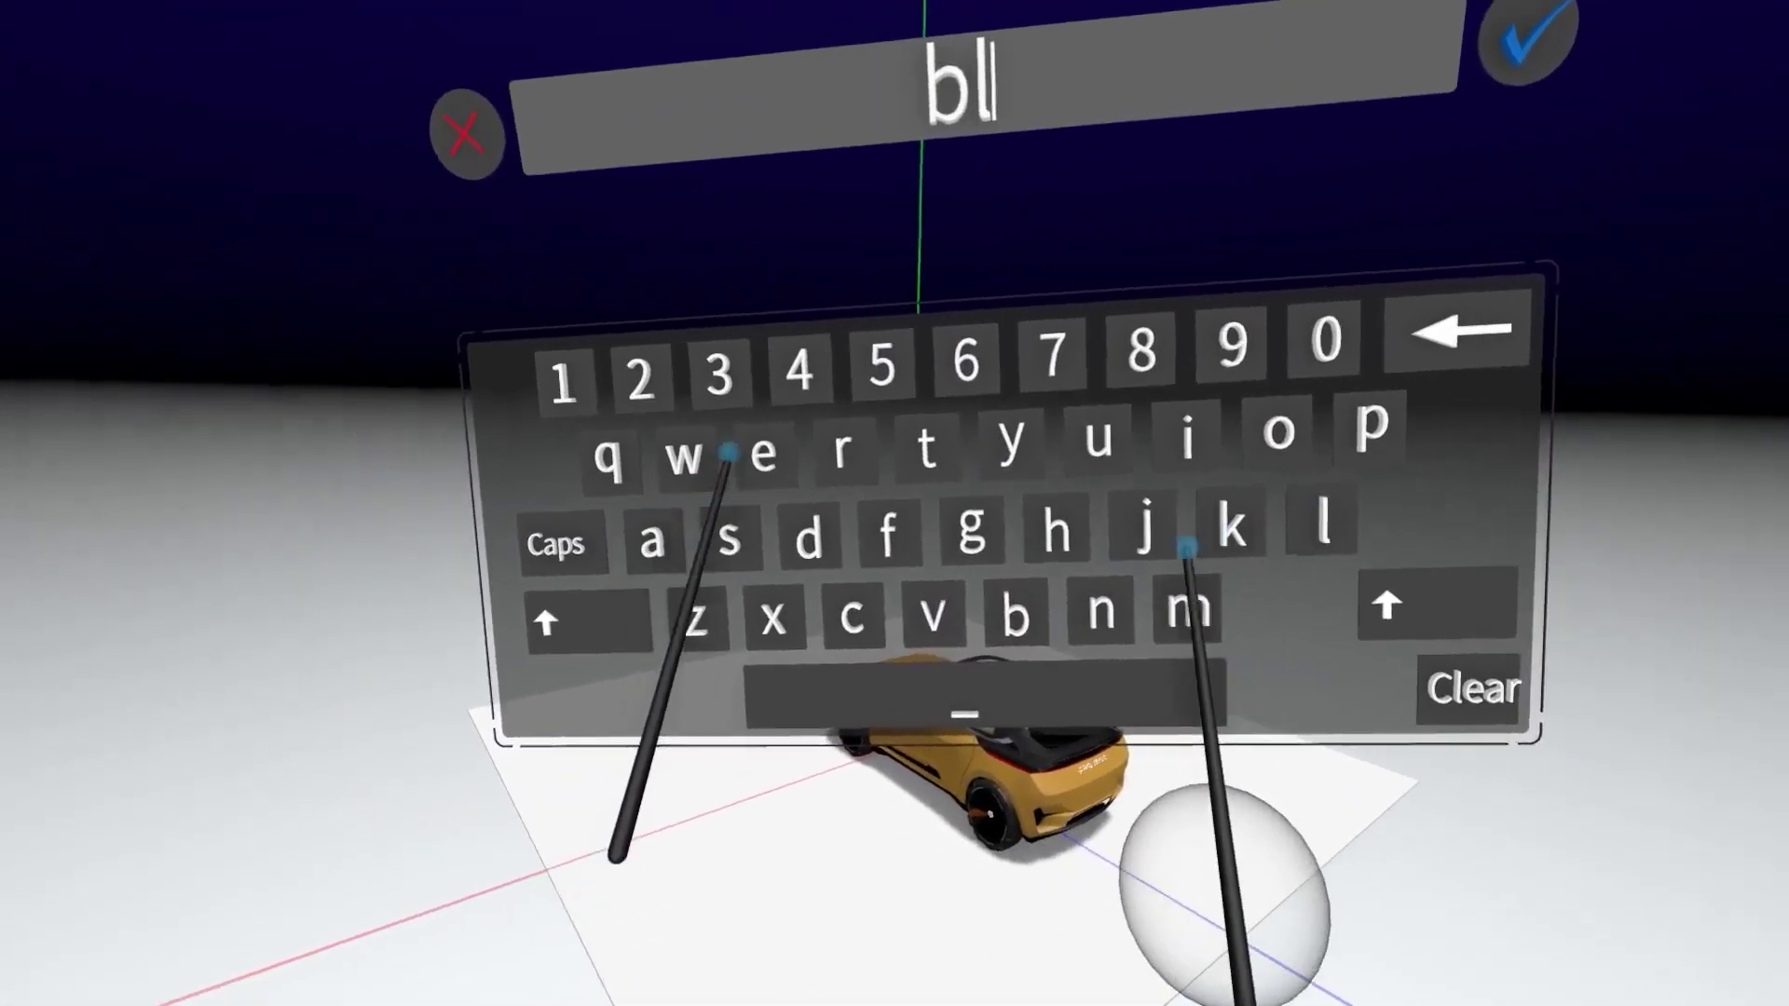
type("ender_ex")
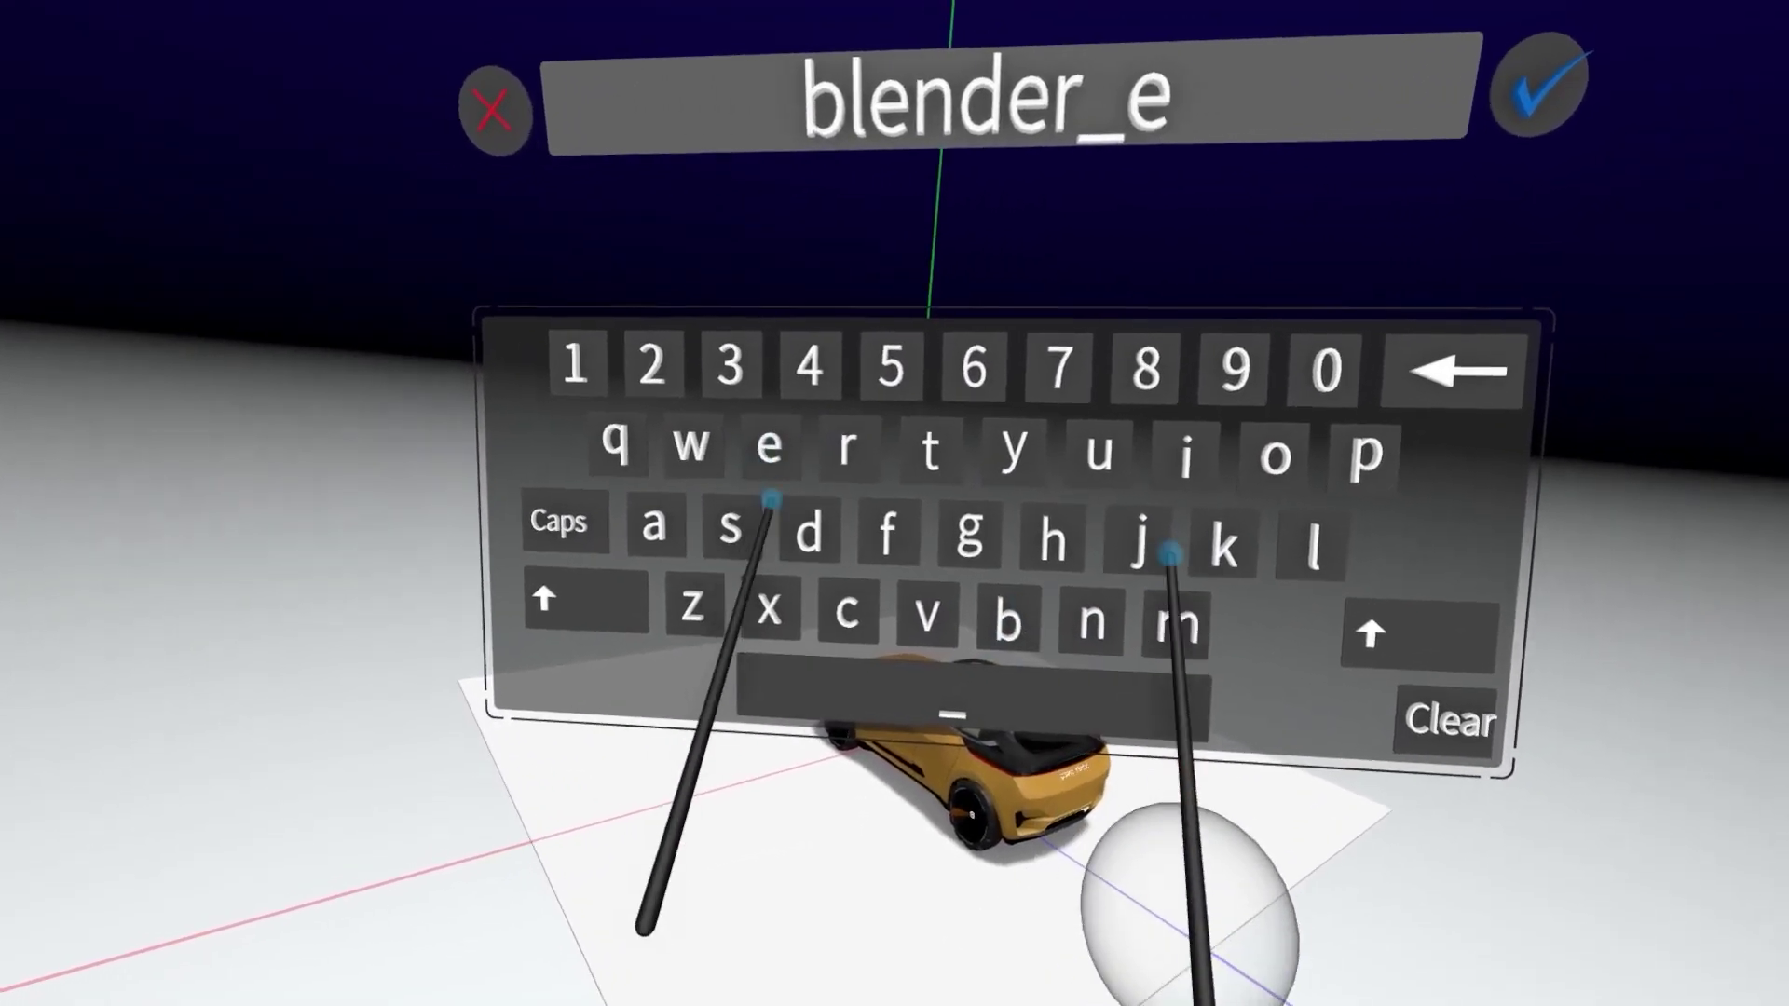
type("port_")
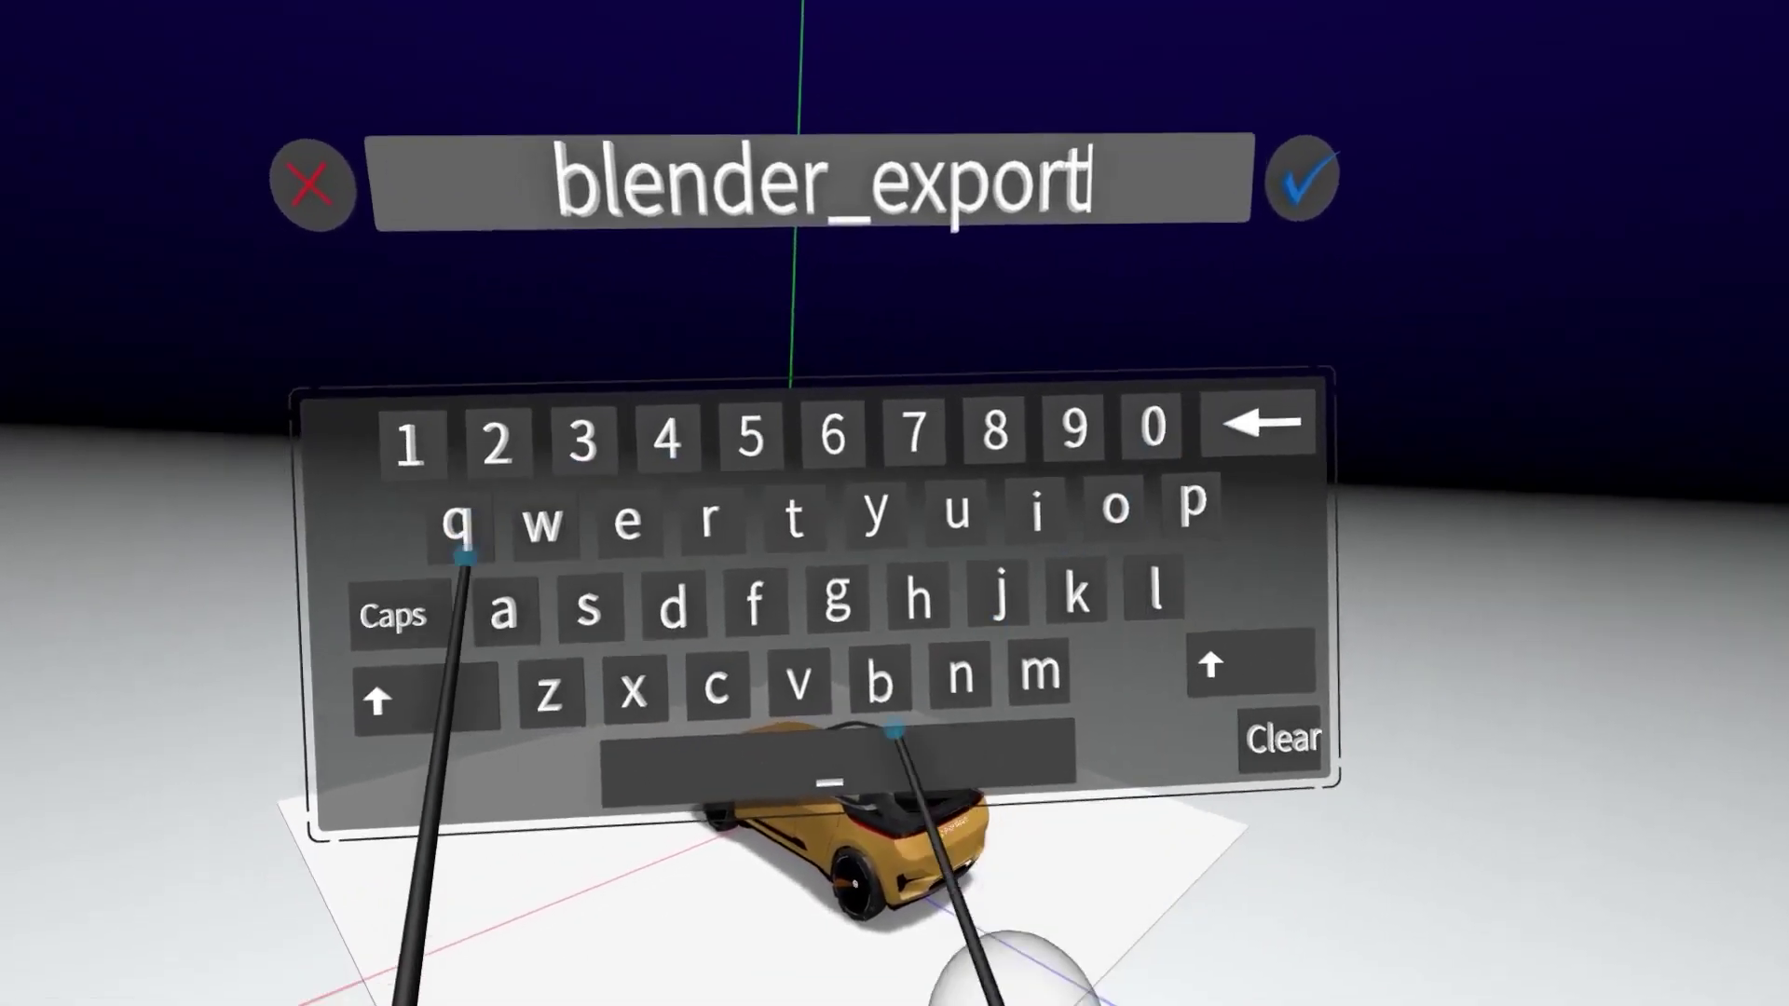
key("BackSpace")
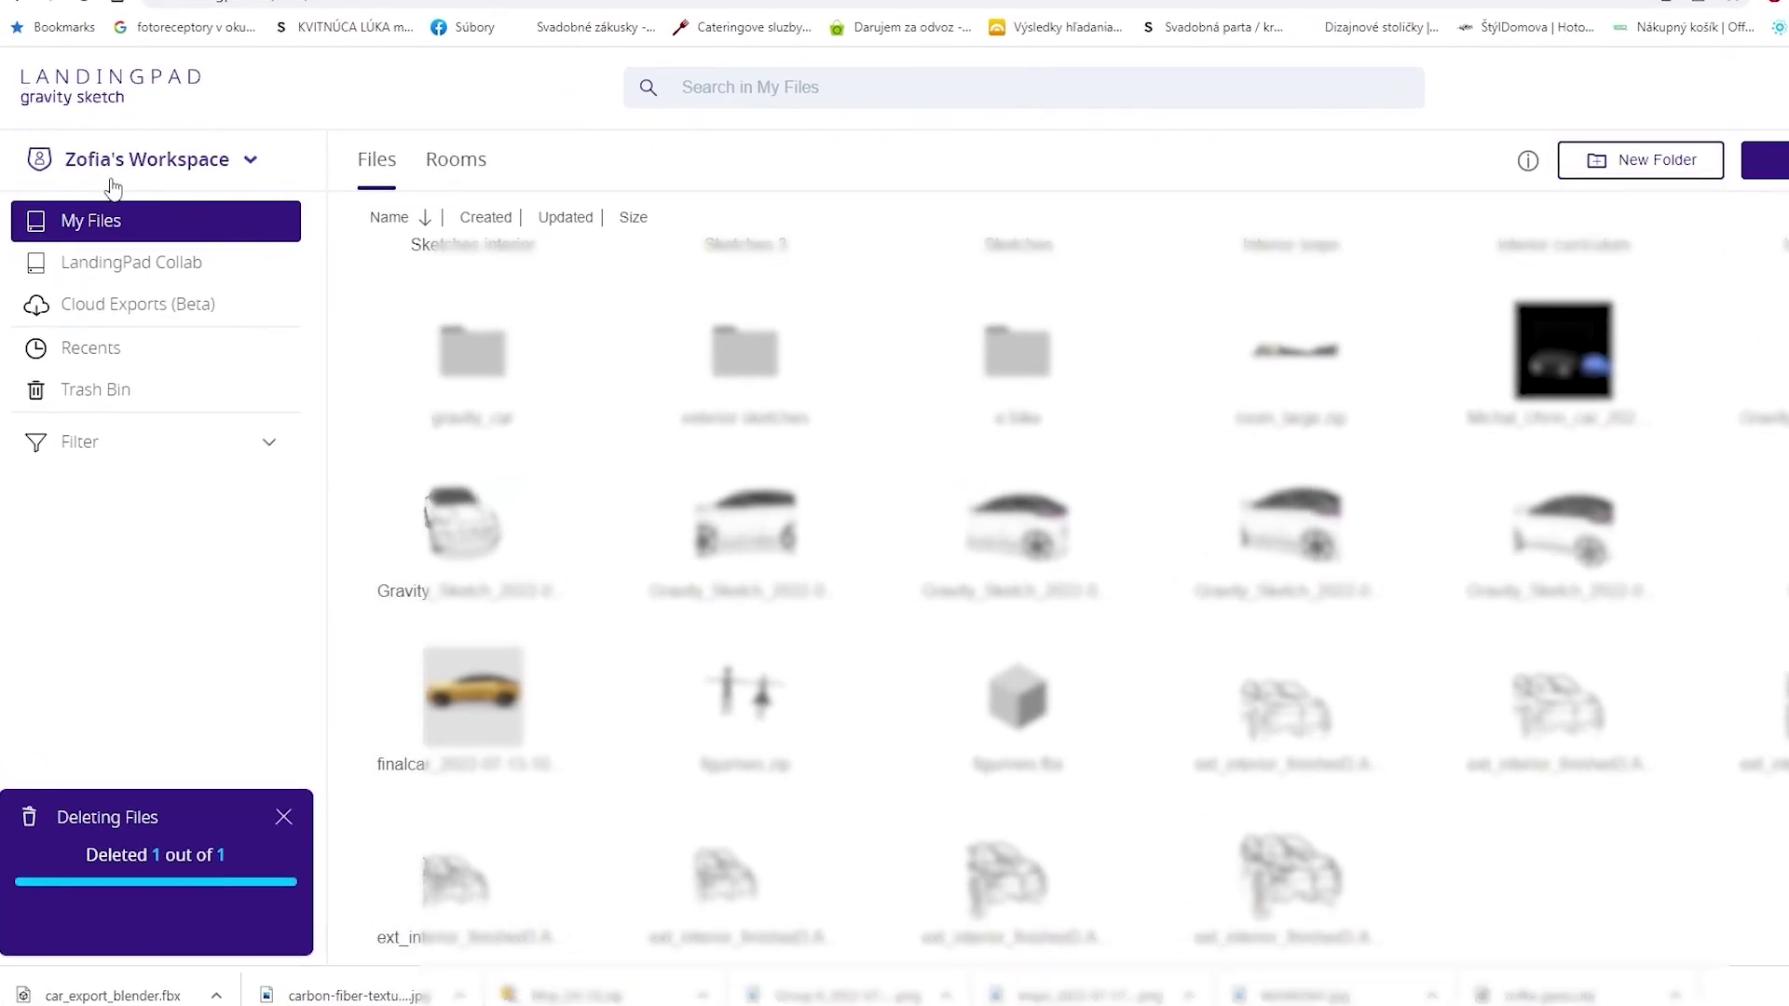
- Refresh LandingPad's My Files and download blender_export.fbx (7.18MB) to the computer
left_click(266, 240)
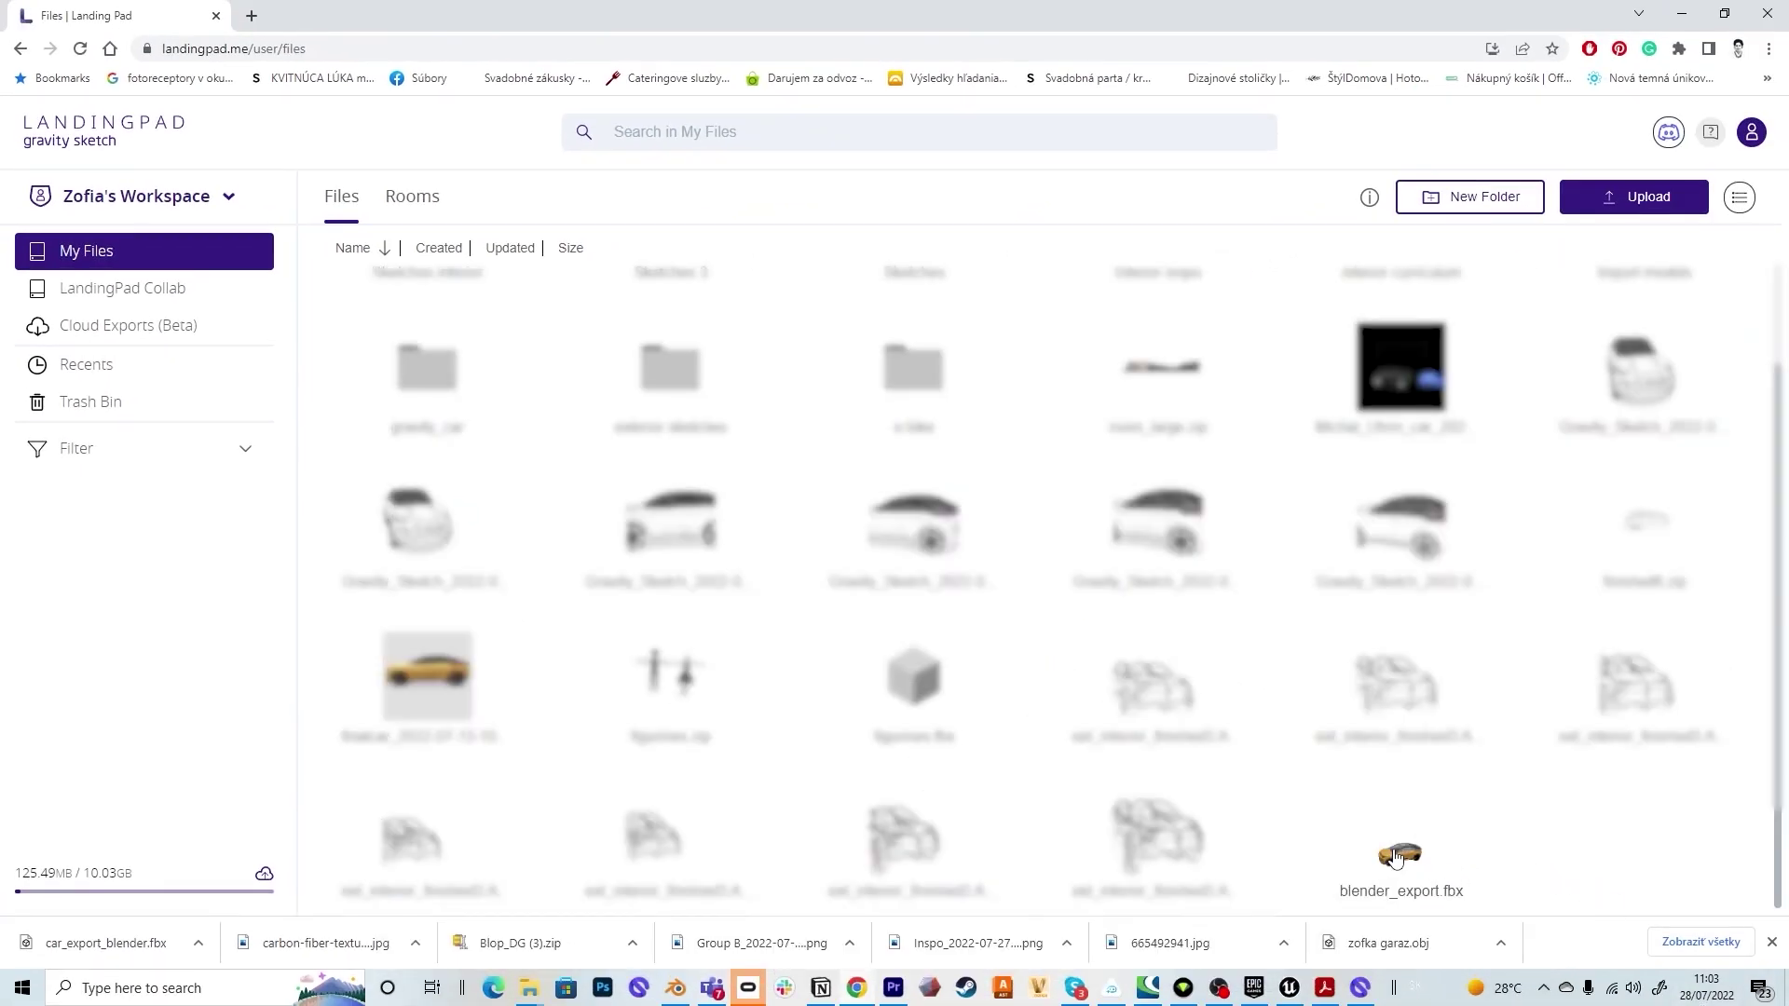
left_click(1399, 856)
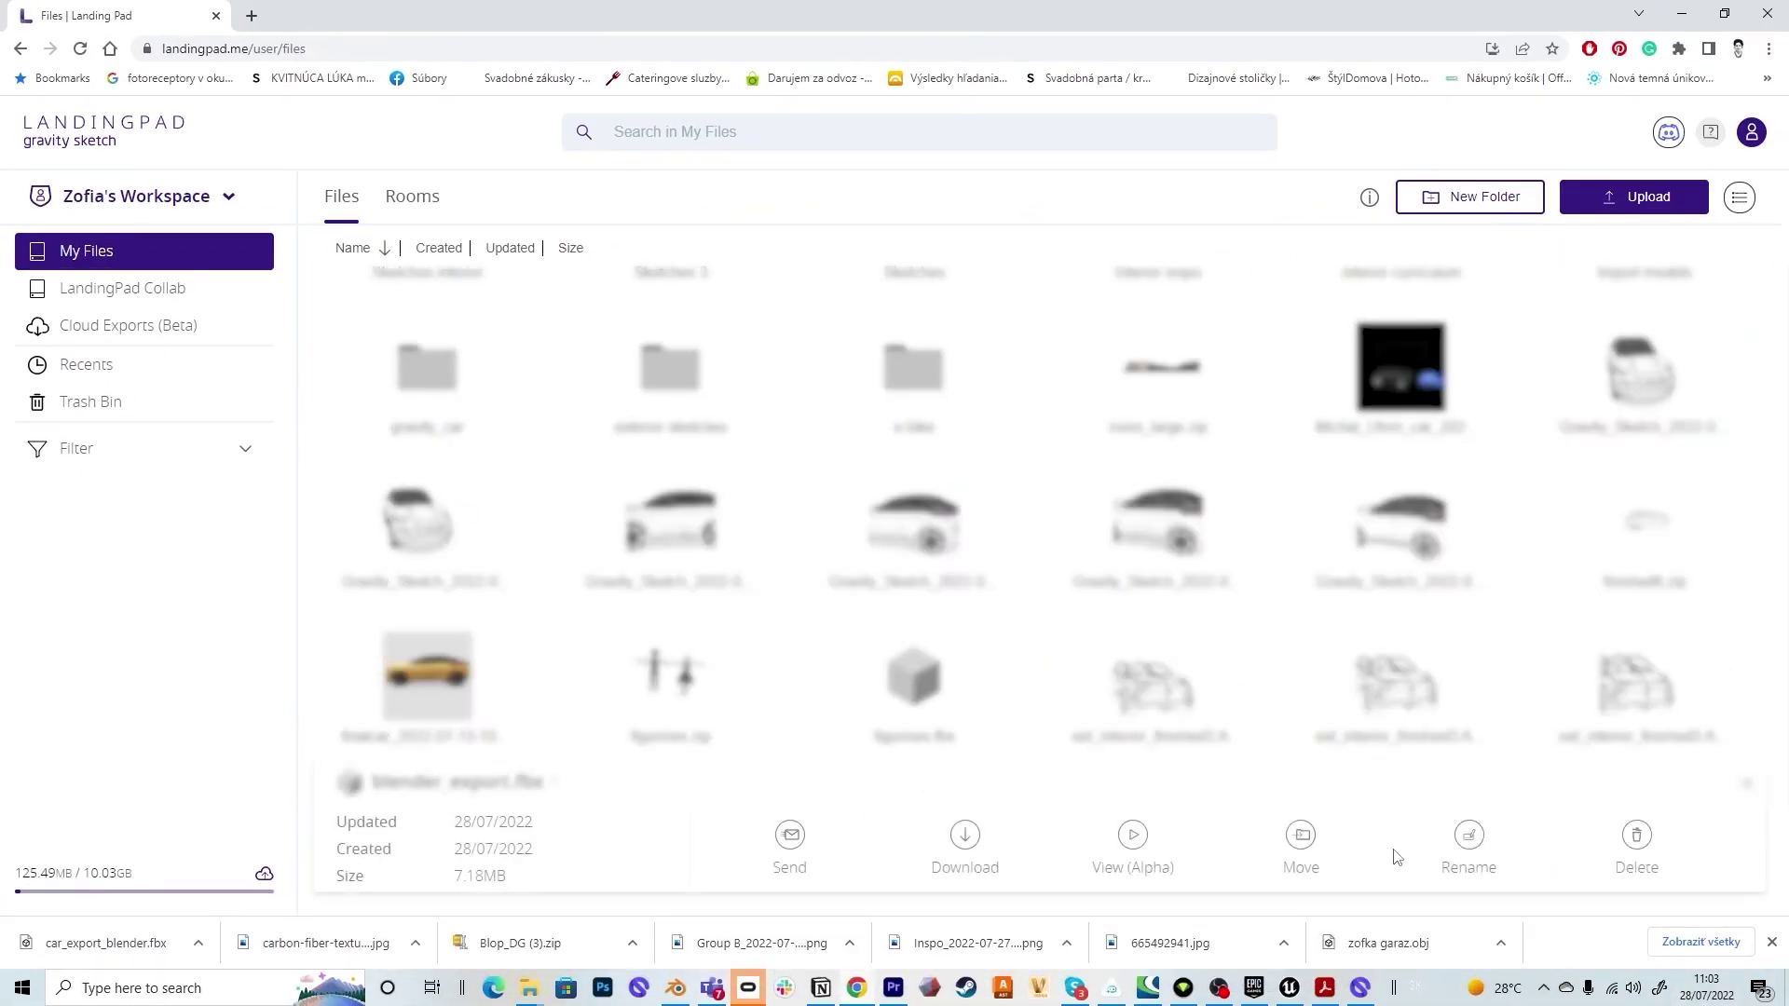
left_click(965, 836)
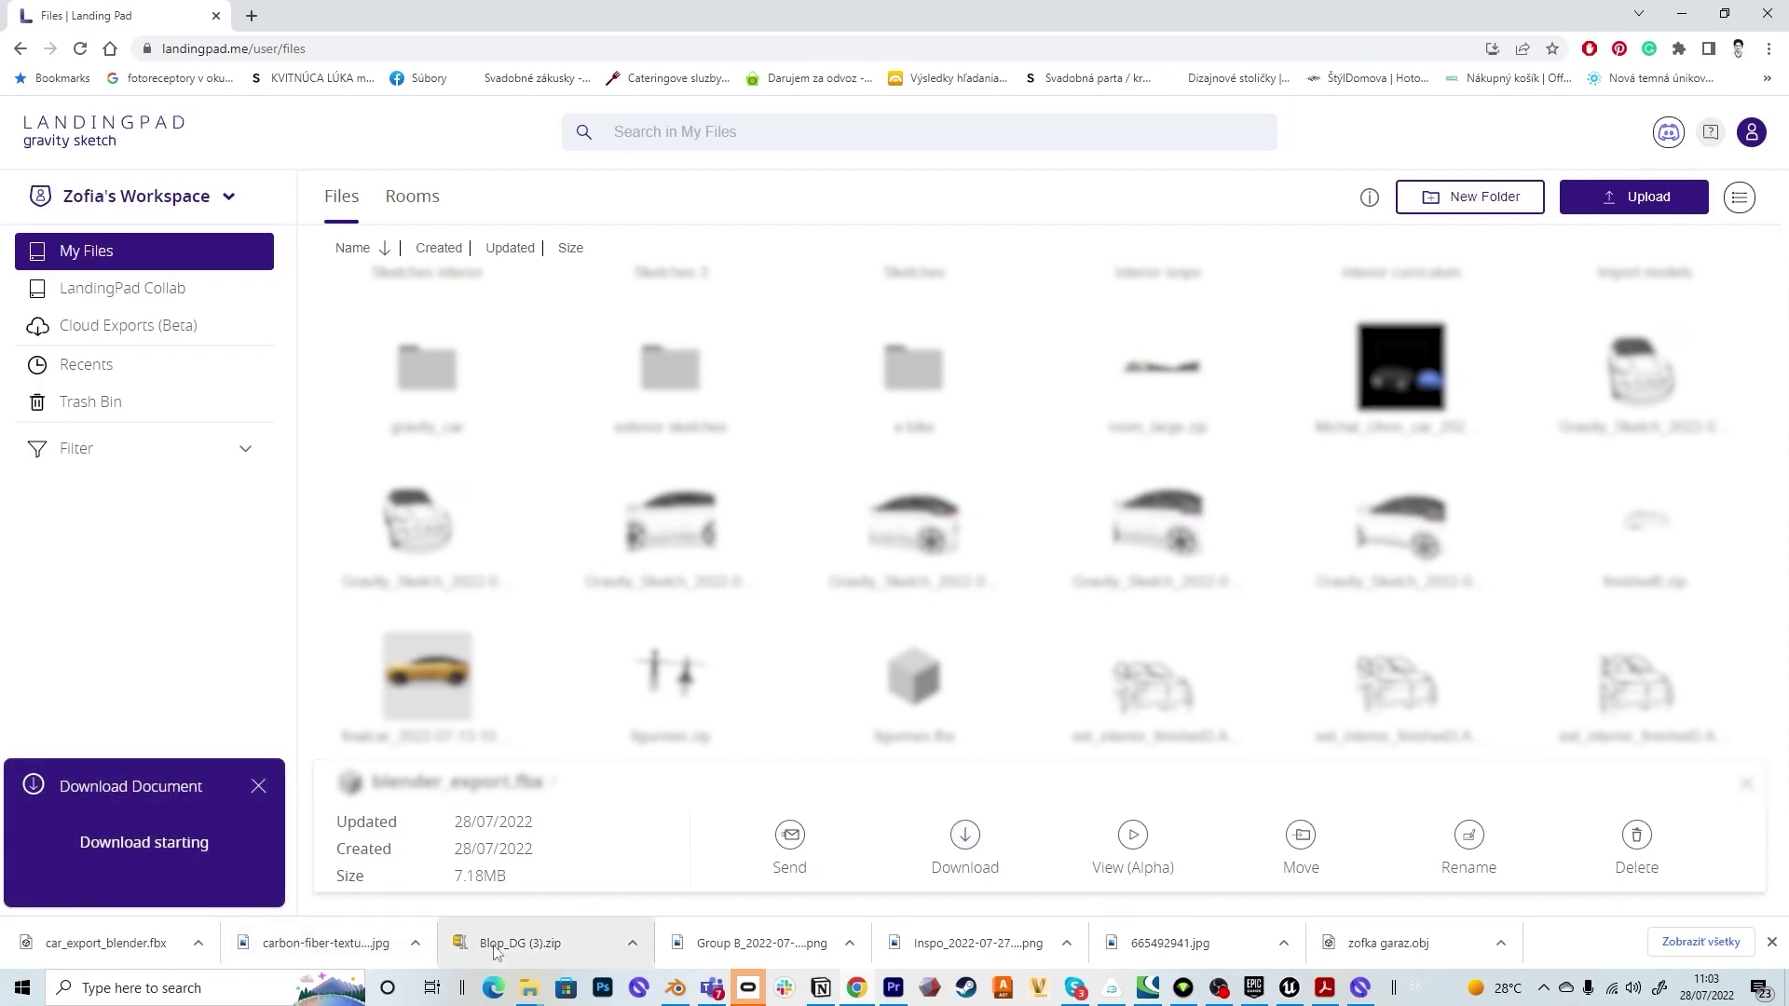
- Delete Blender's default cube and import blender_export.fbx from the Downloads folder
left_click(676, 989)
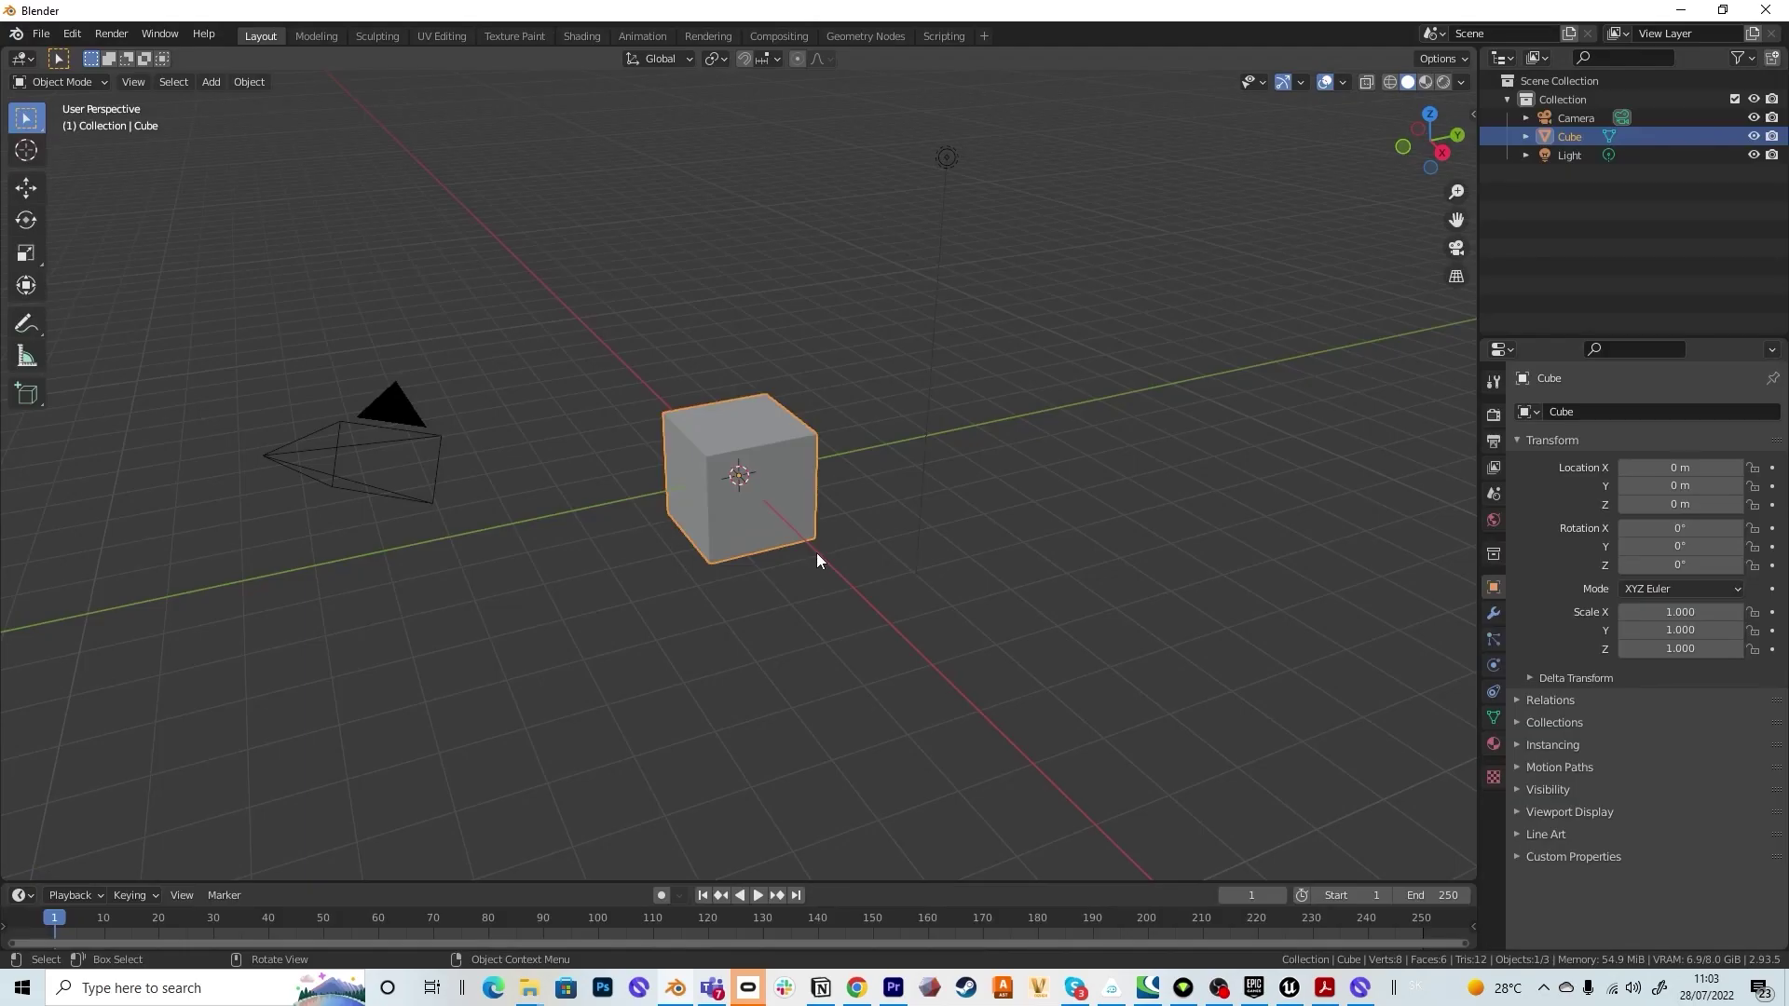
key("Delete")
left_click(41, 33)
mouse_move(131, 285)
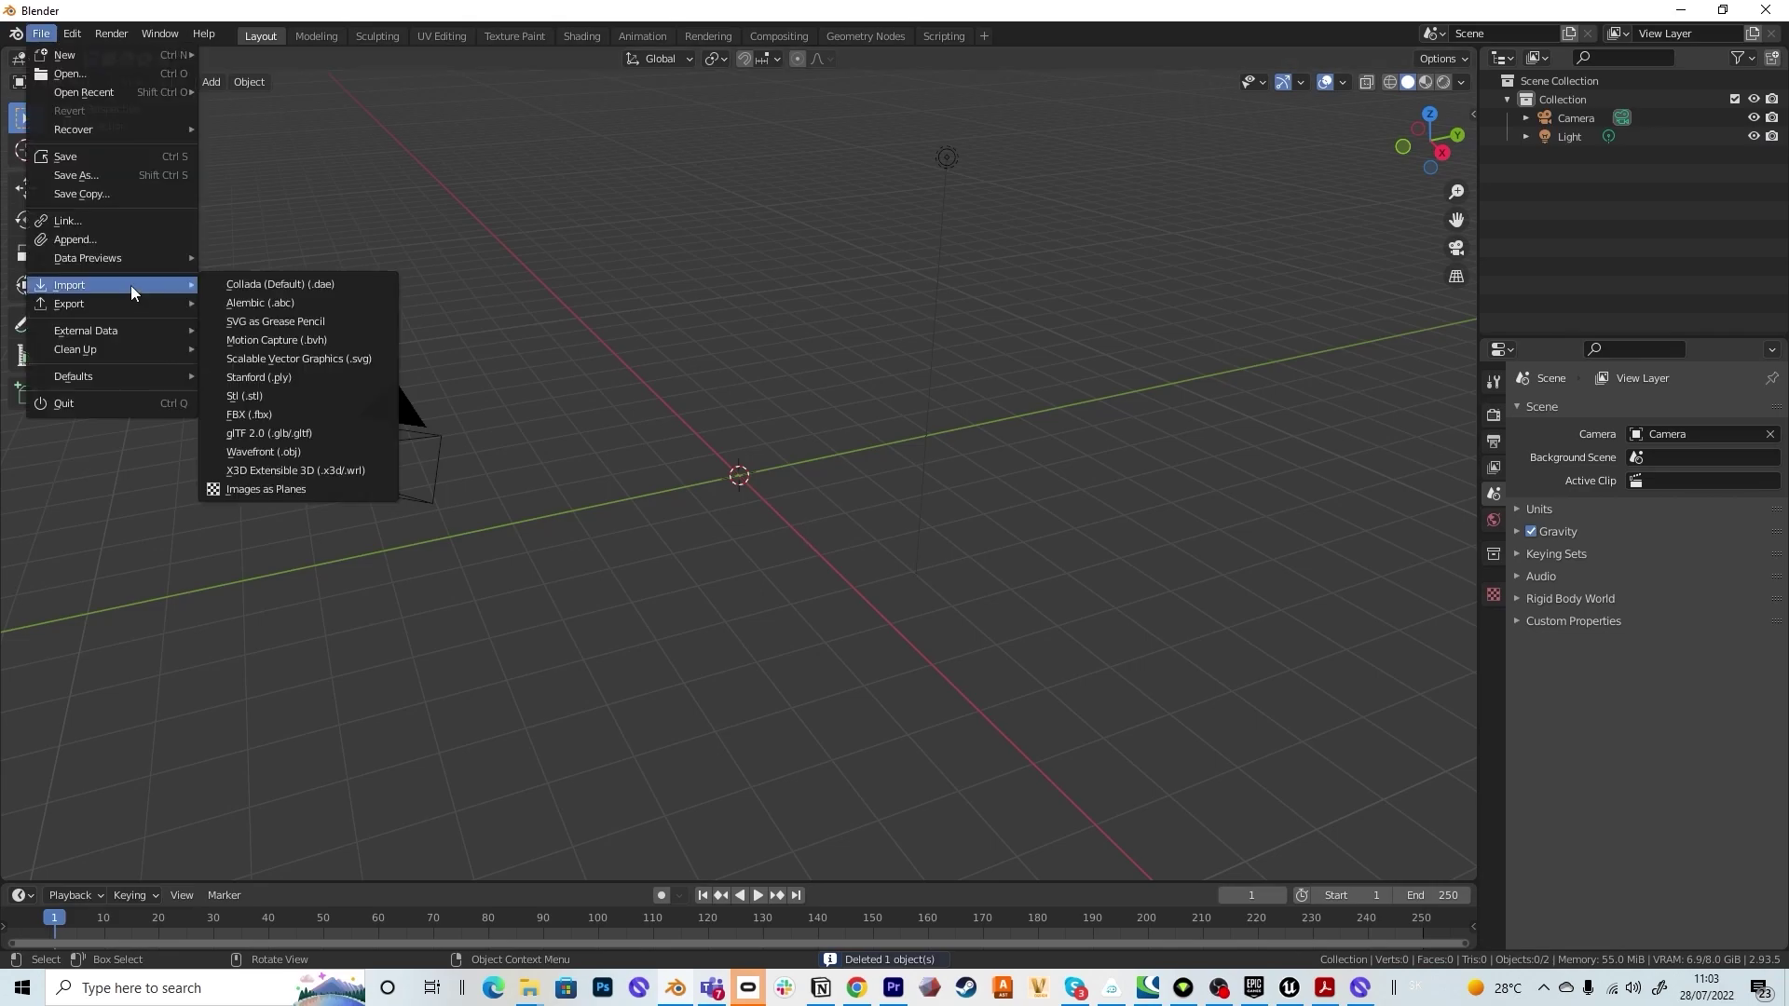
left_click(246, 415)
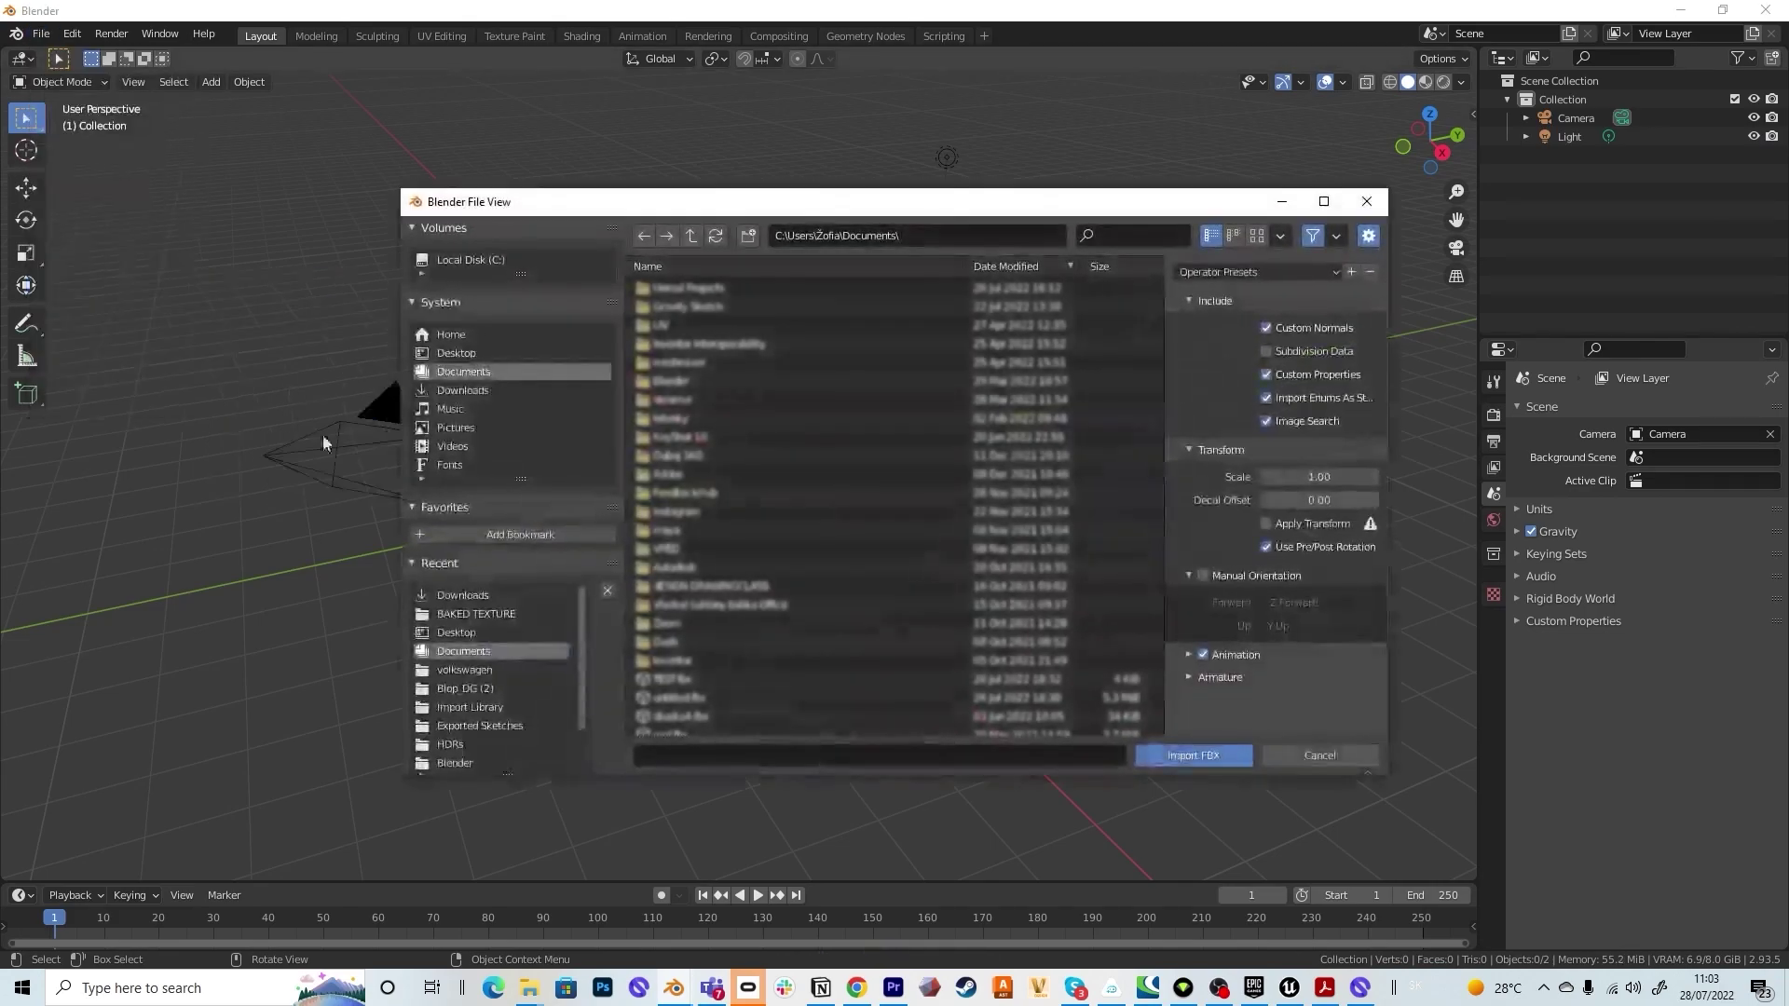
left_click(481, 389)
scroll(830, 499, "down", 5)
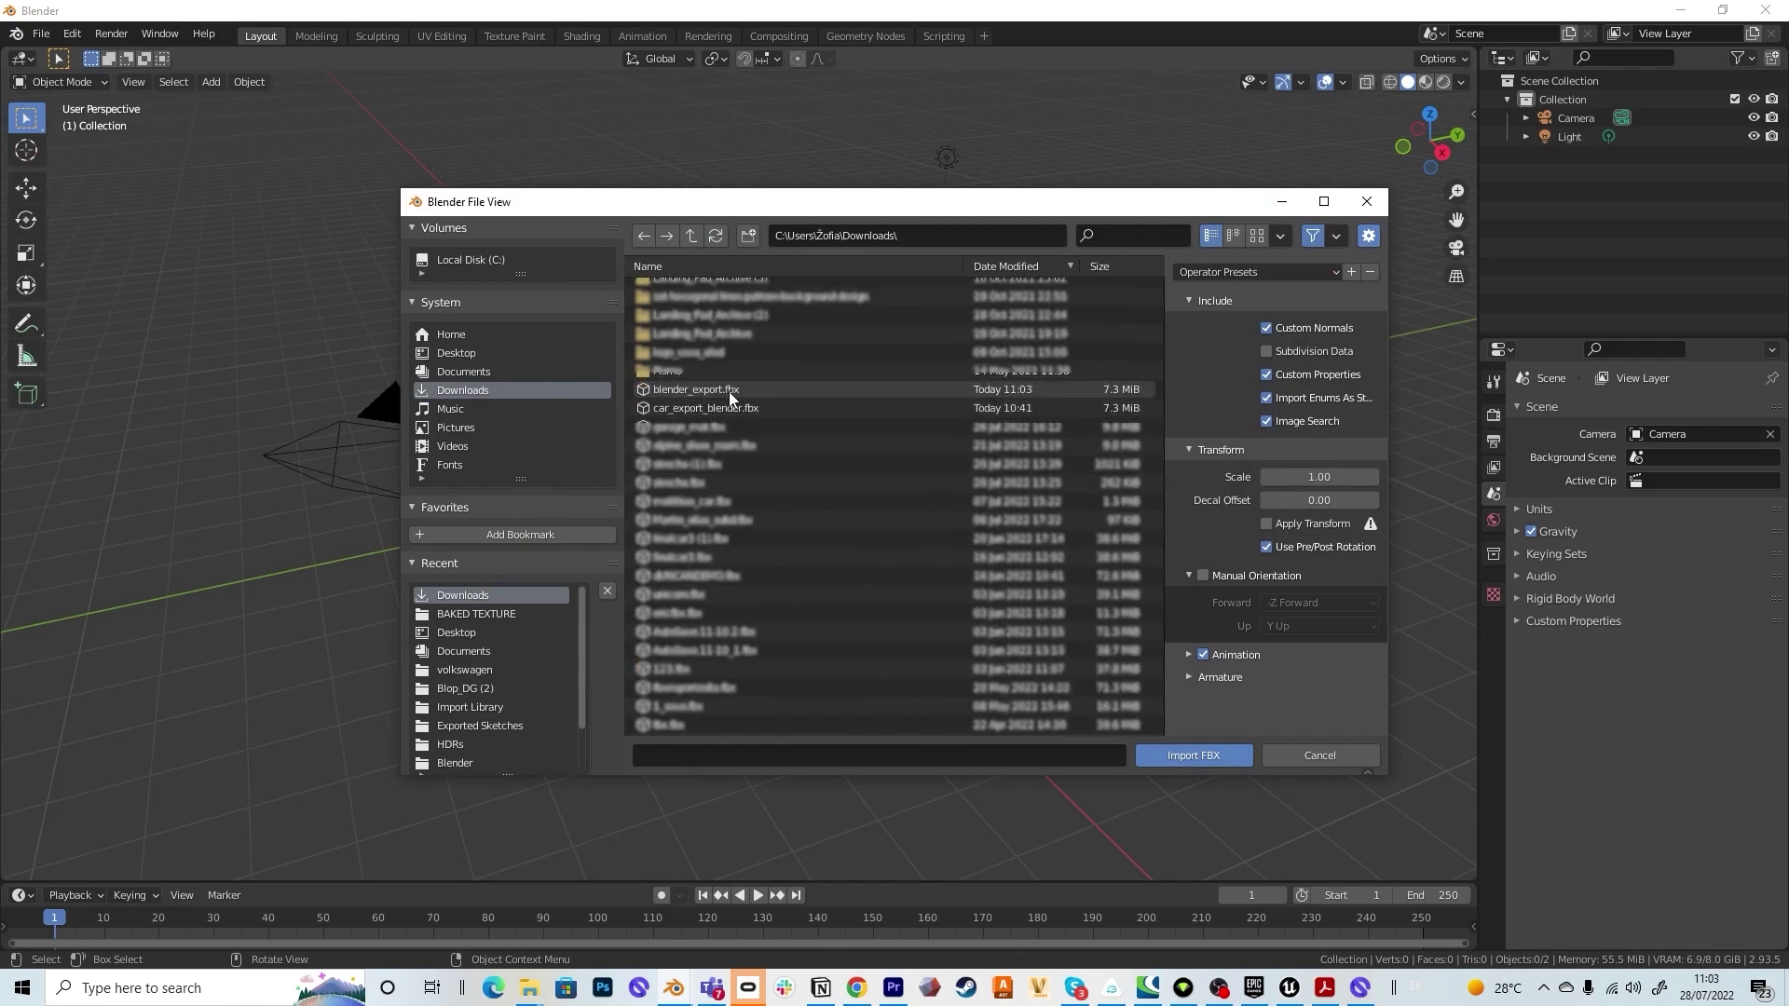
left_click(729, 392)
left_click(1176, 757)
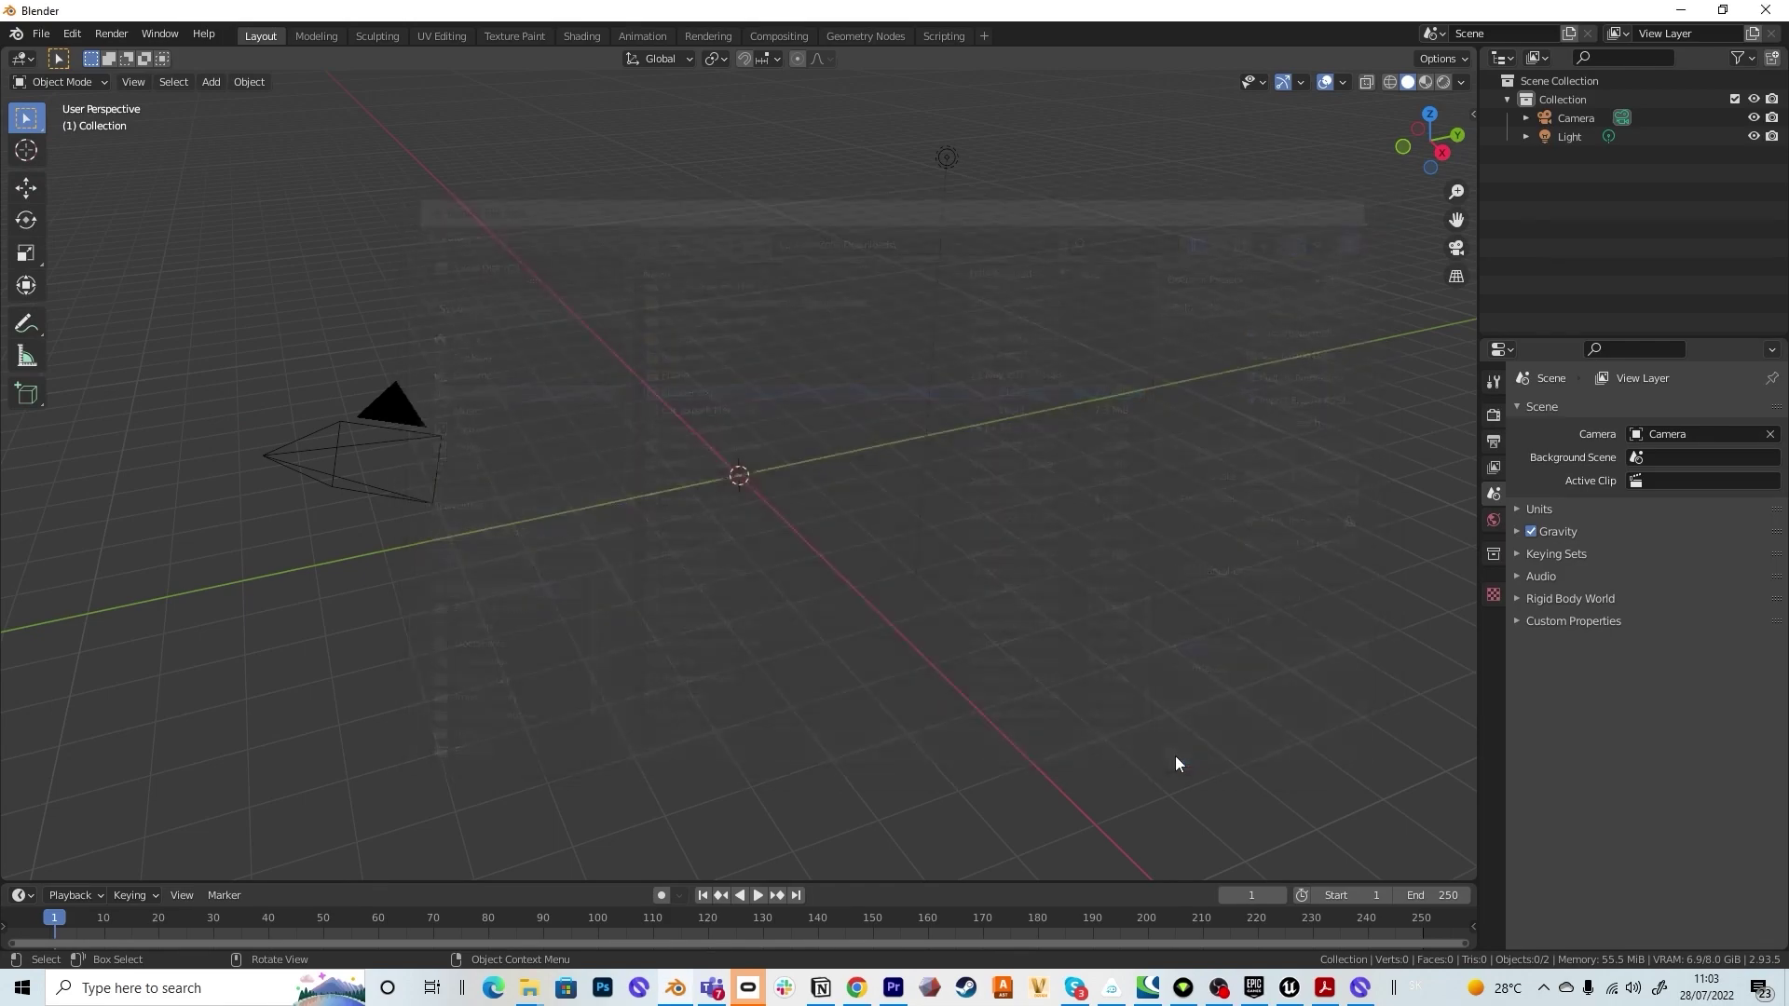
- Orbit around the imported car to inspect it from both sides
middle_click_drag(768, 590, 411, 540)
middle_click_drag(784, 544, 611, 462)
scroll(822, 481, "up", 5)
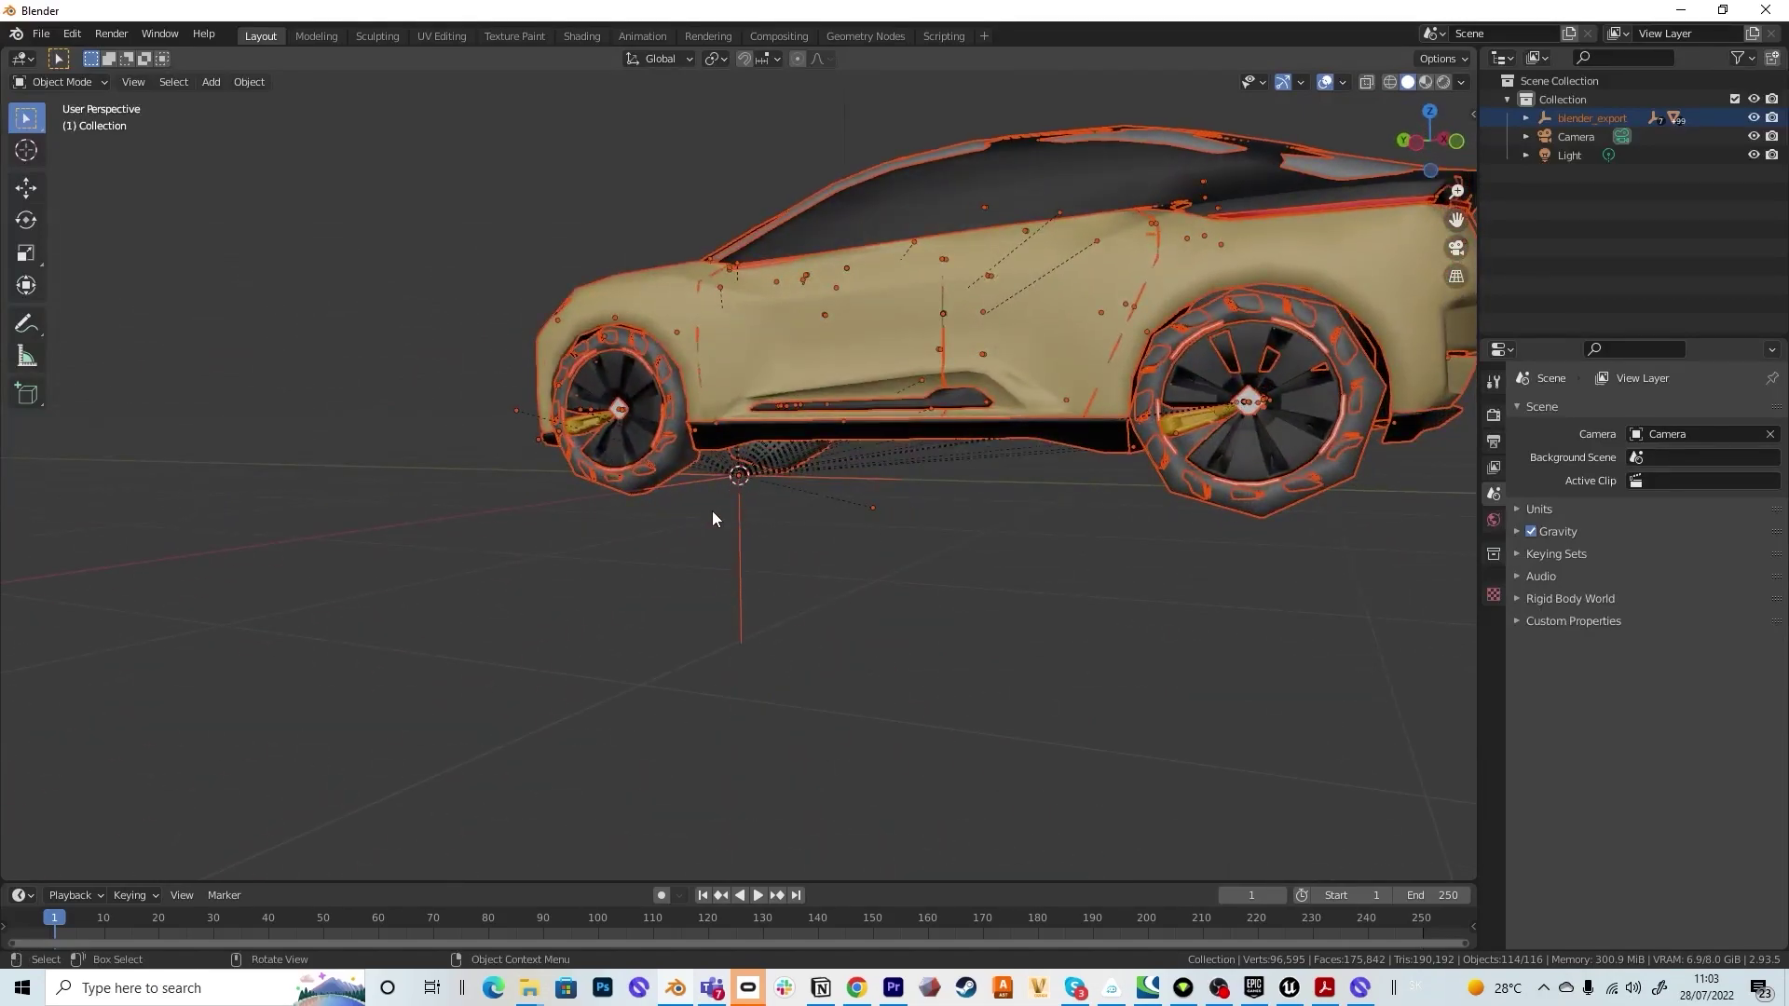
scroll(712, 519, "down", 4)
middle_click_drag(699, 578, 760, 604)
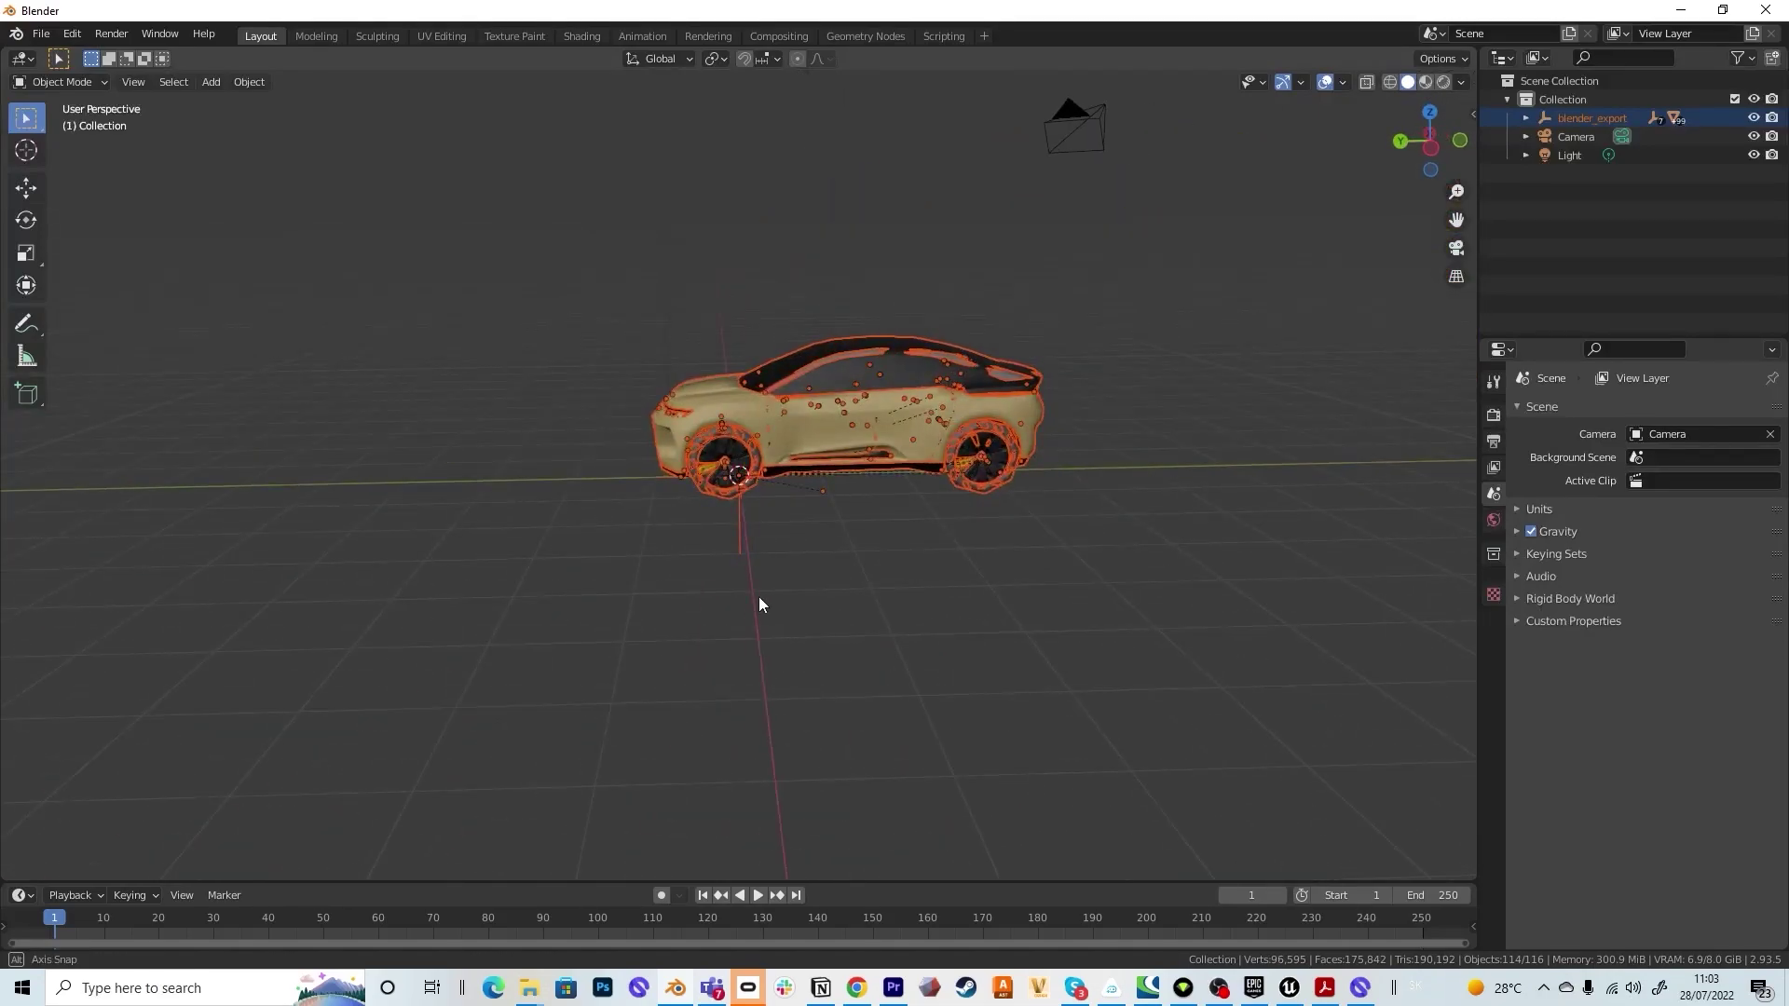
- Select the whole imported car and move its origin to the 3D cursor
left_click(547, 311)
left_click_drag(550, 229, 1137, 551)
left_click(249, 81)
mouse_move(285, 127)
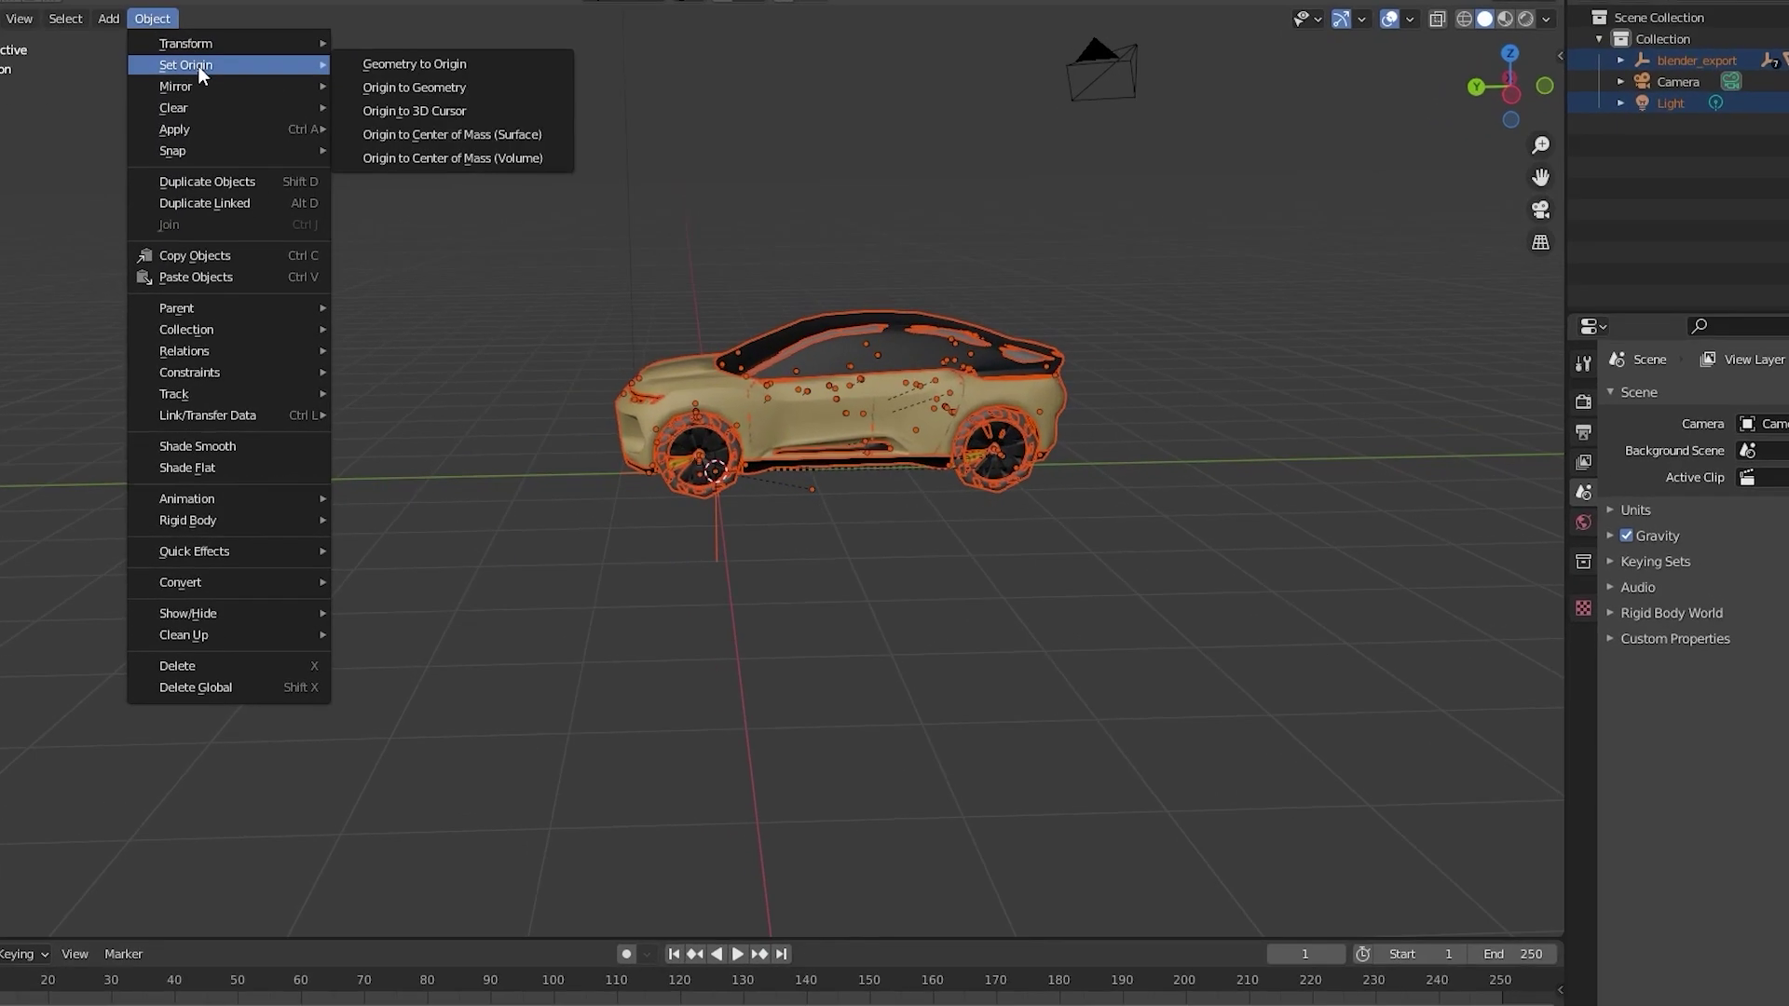
left_click(445, 114)
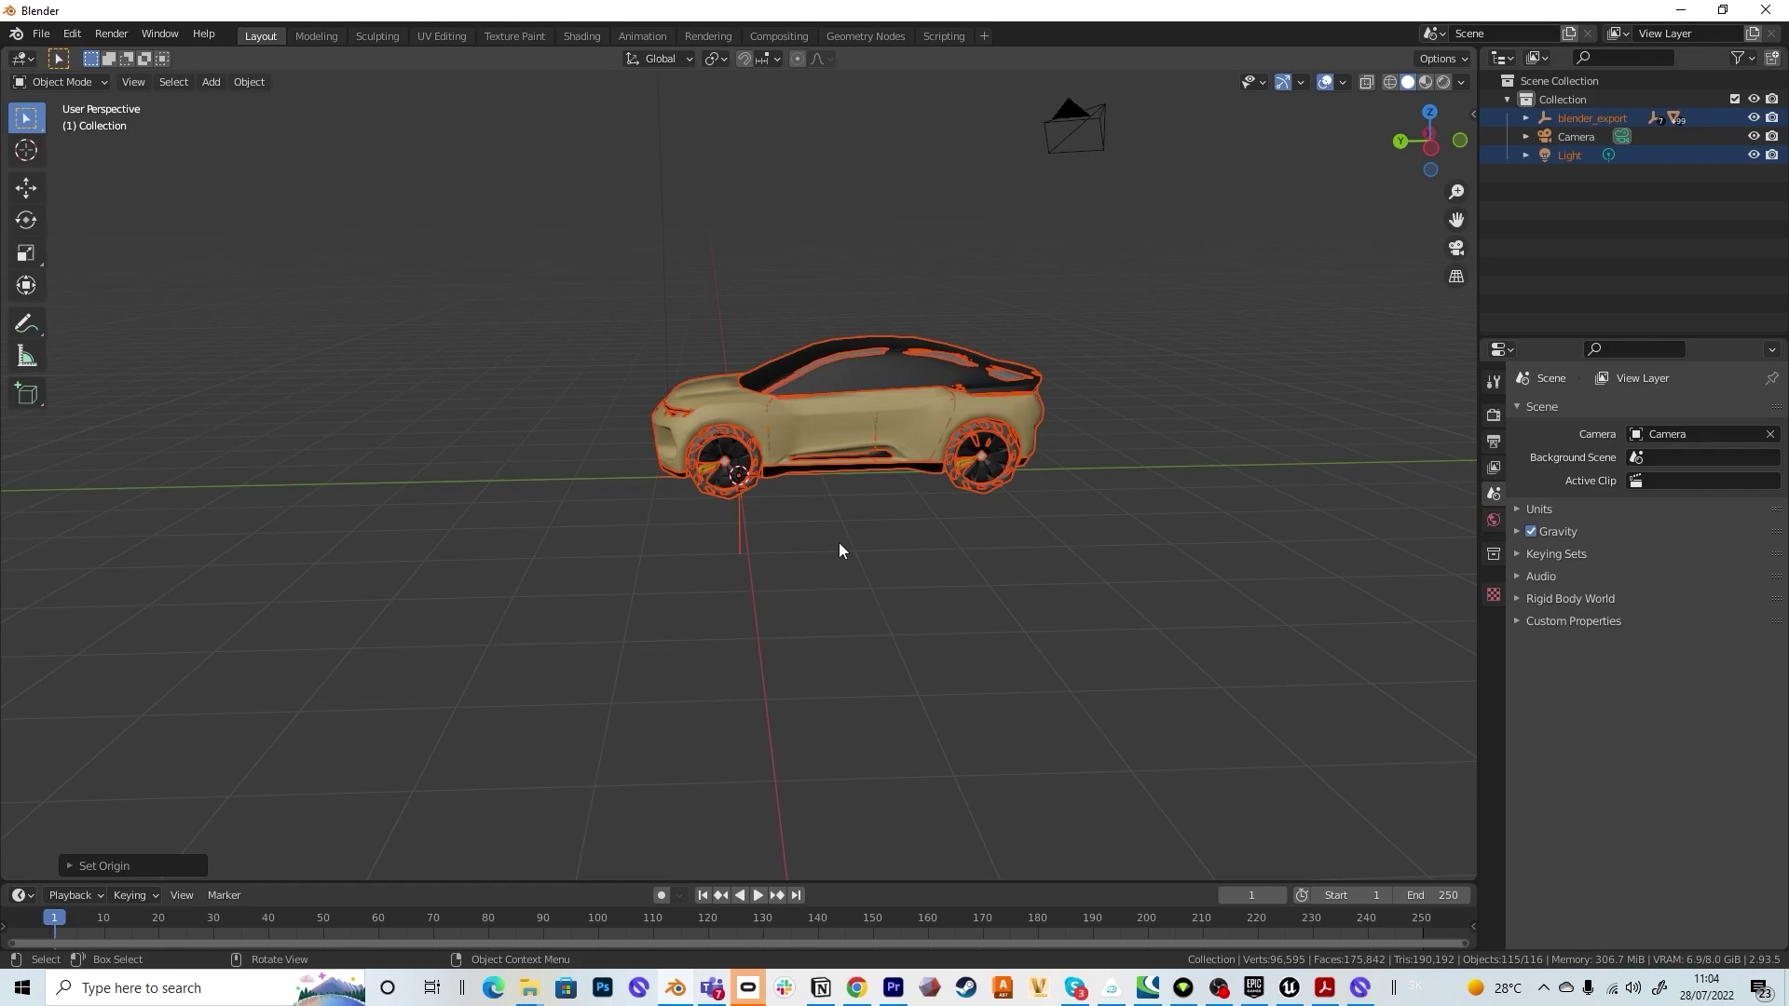
middle_click_drag(863, 482, 1183, 557)
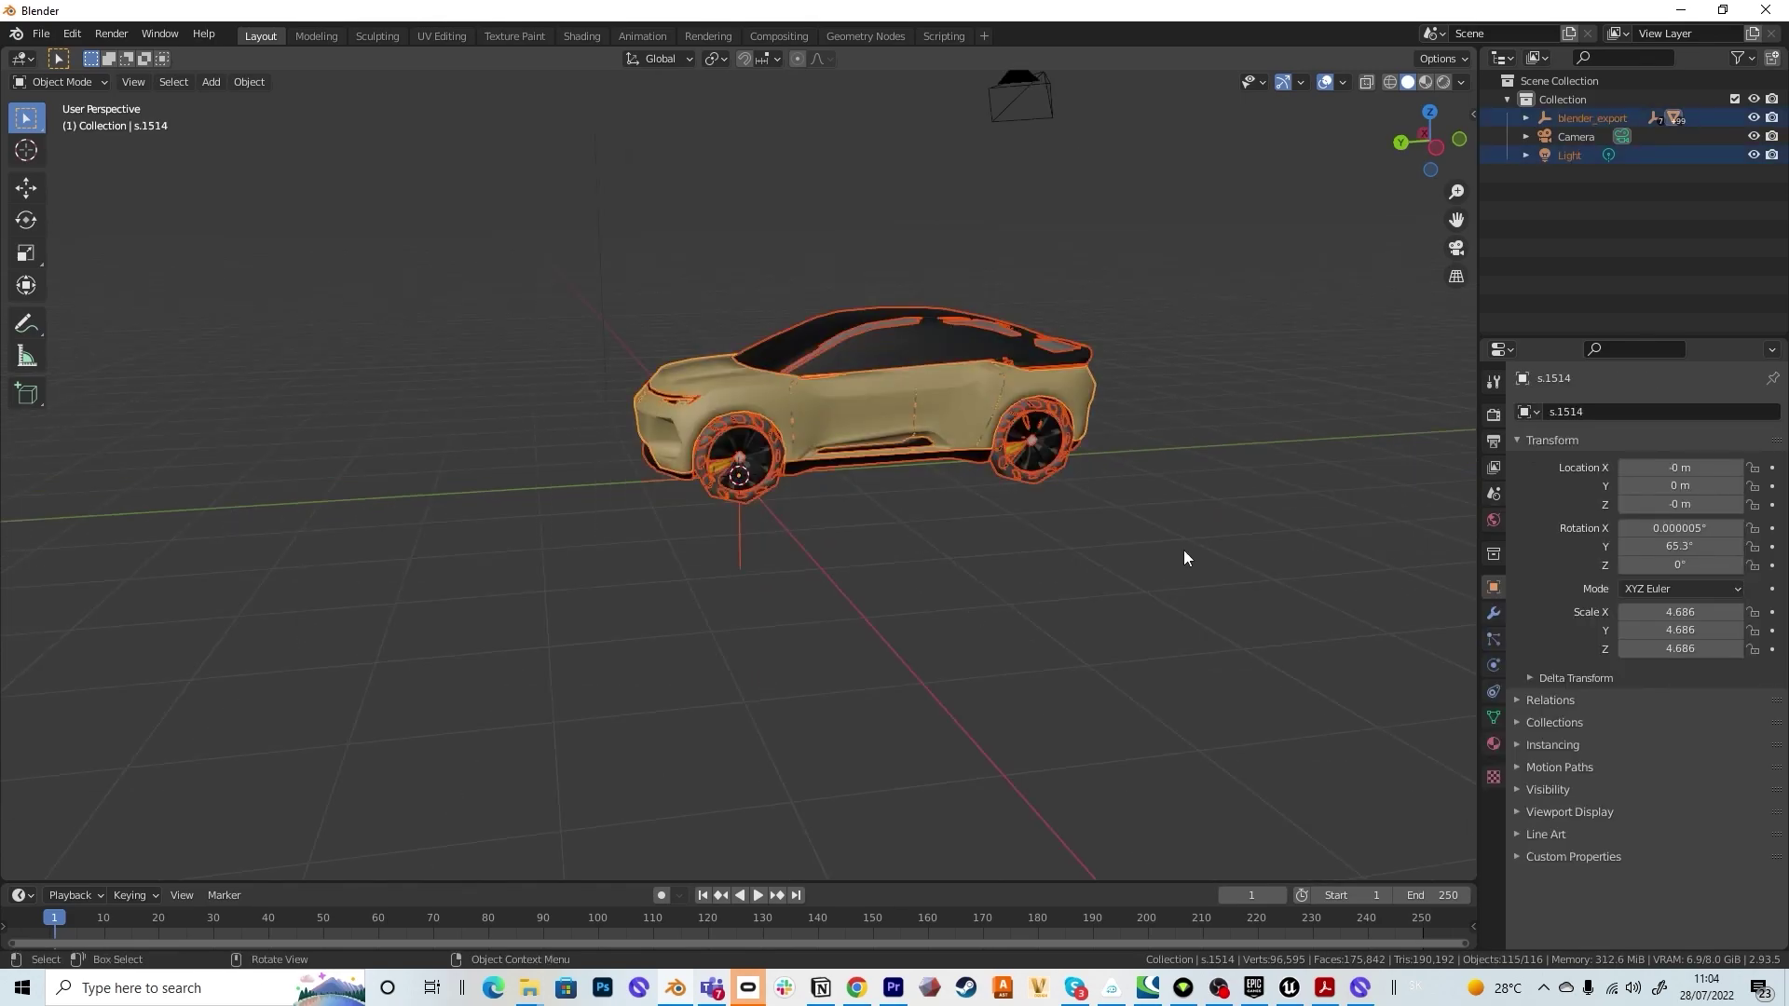
- Apply the car's rotation and scale, leaving rotation 0° and scale 1.000
key("ctrl+a")
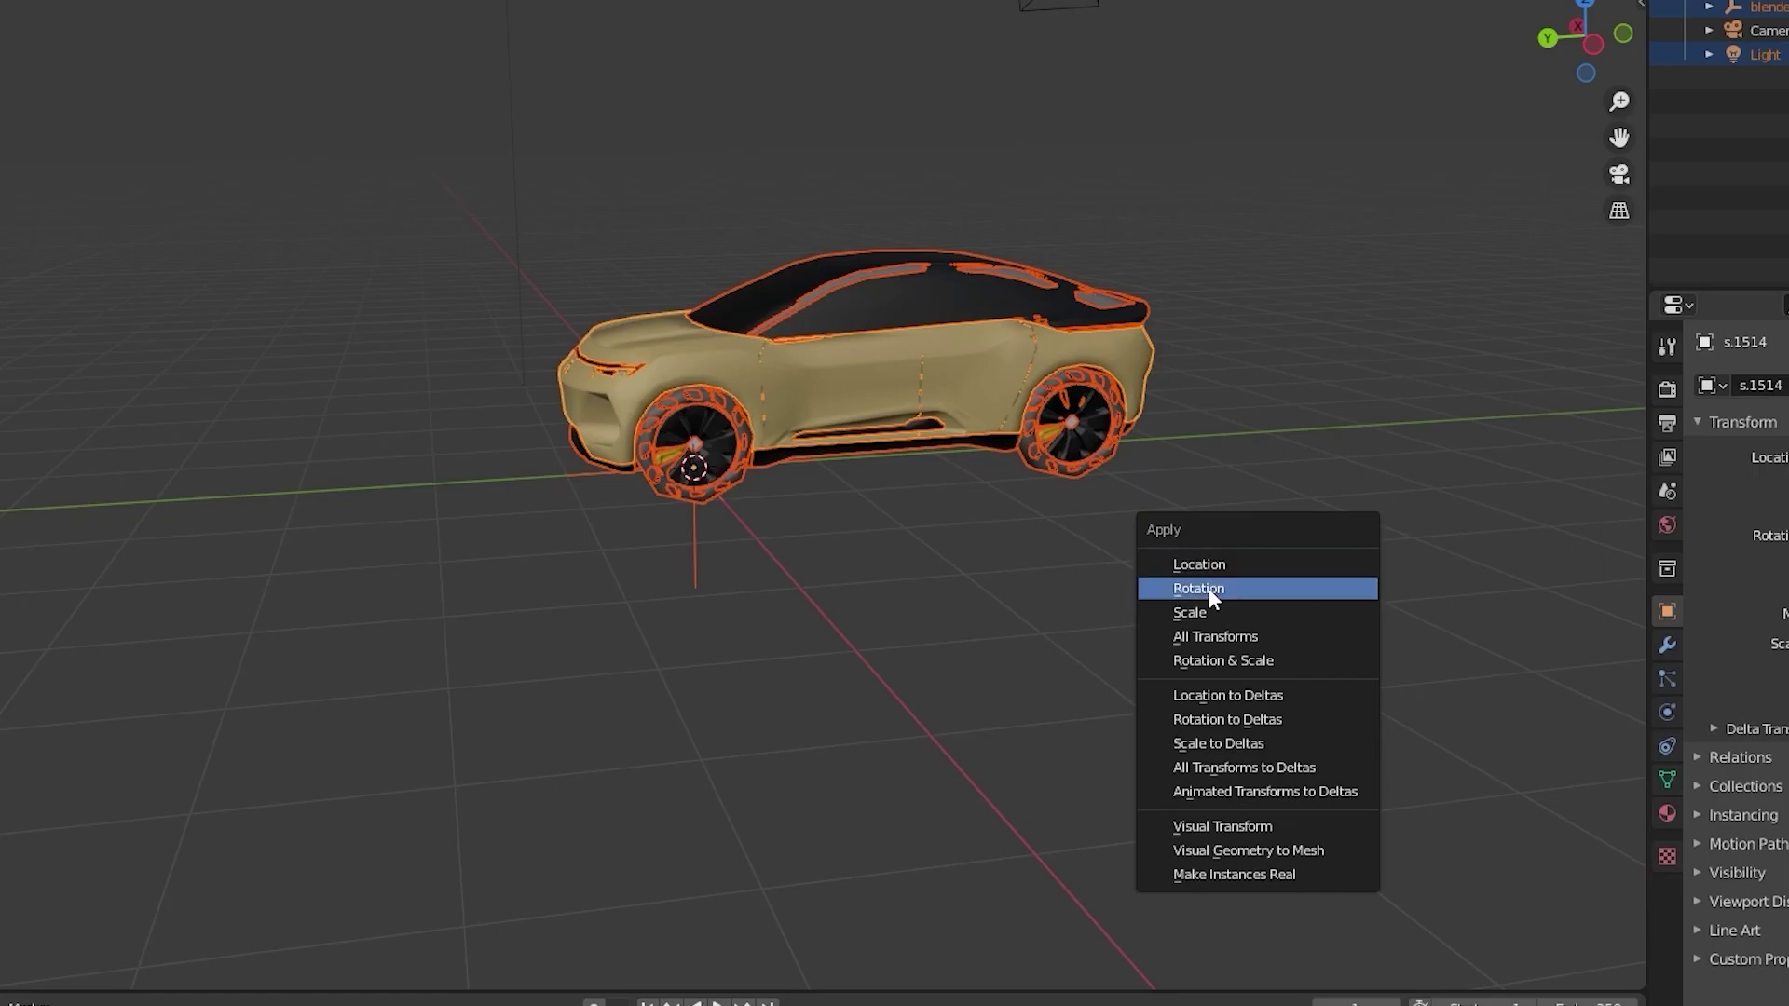
left_click(1209, 589)
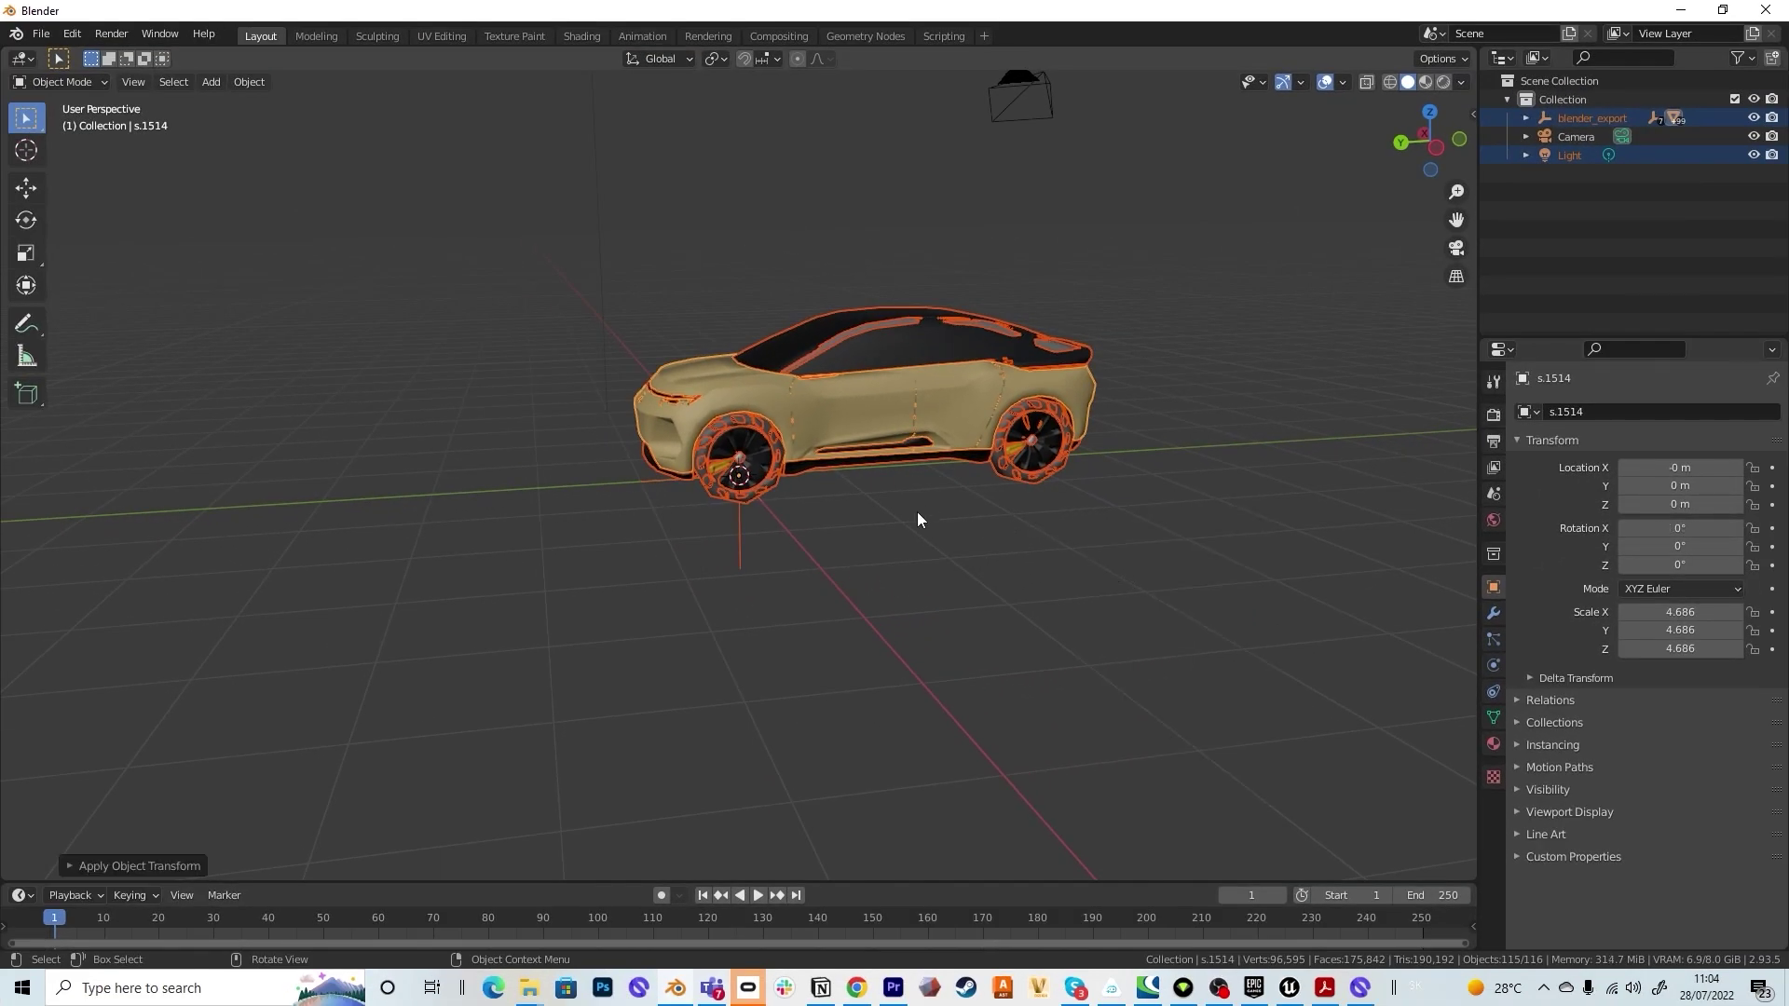
key("ctrl+a")
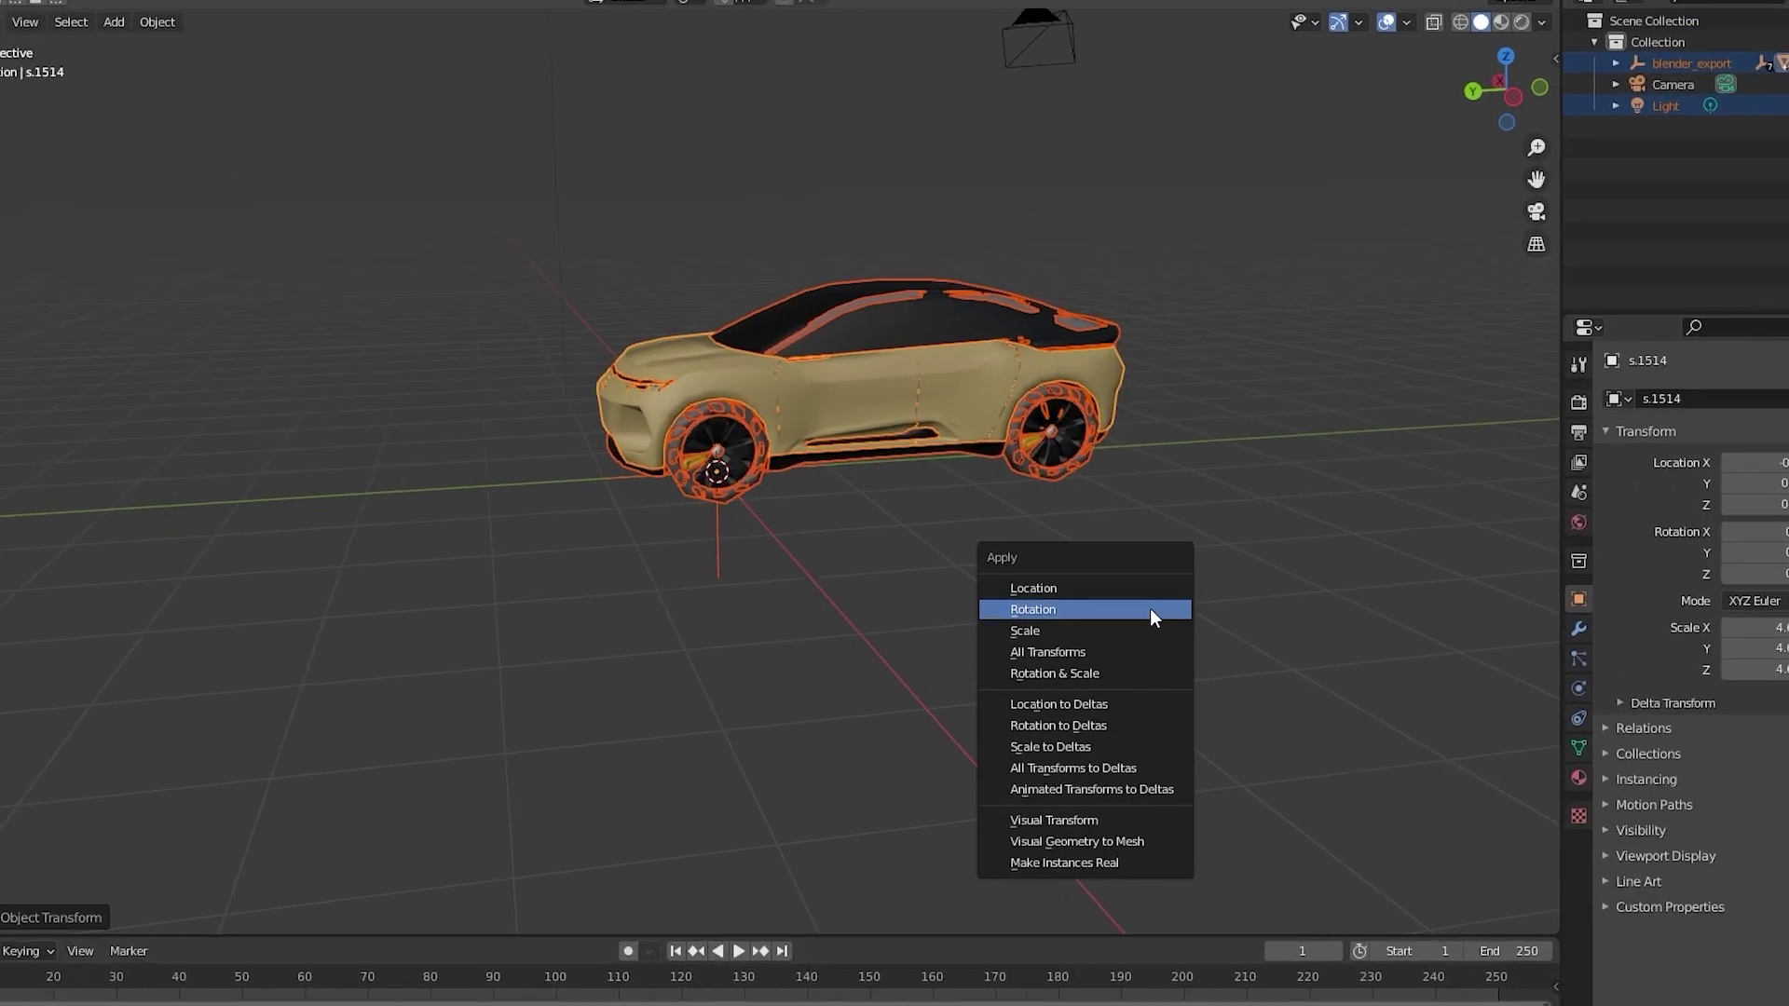
left_click(1053, 639)
scroll(896, 500, "up", 4)
left_click(897, 500)
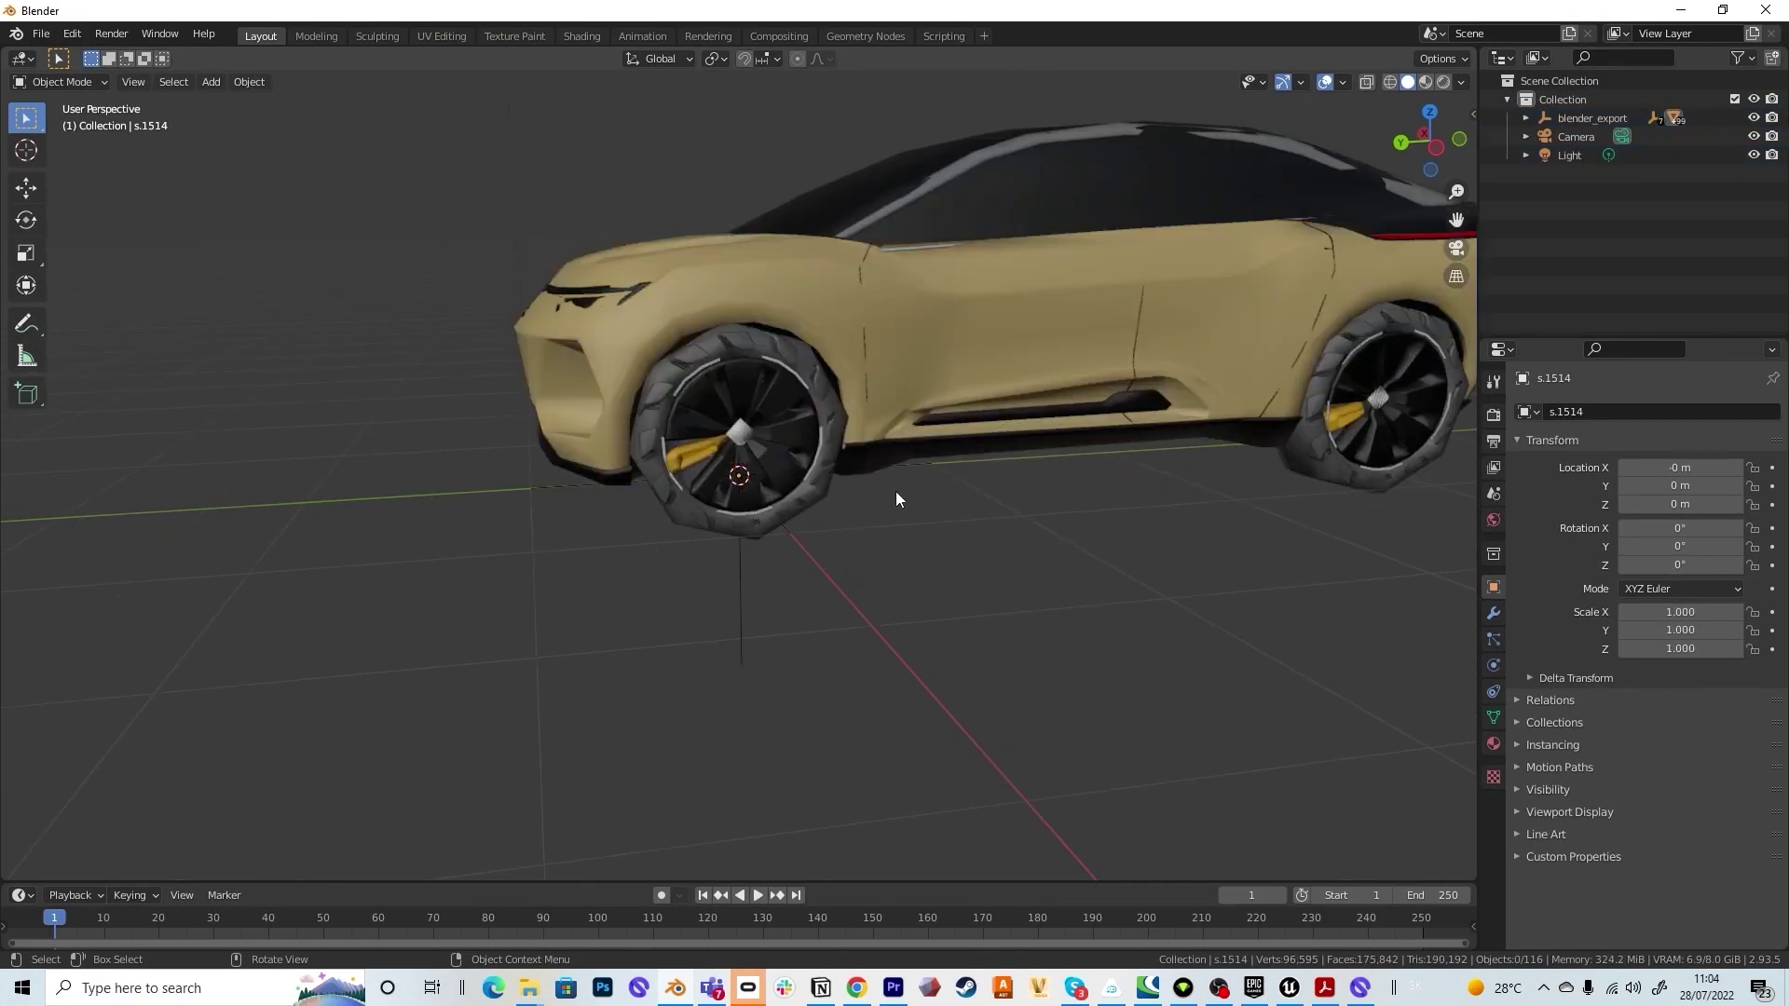
- Add a Subdivision modifier to the car body and review its settings
middle_click_drag(911, 550, 955, 588)
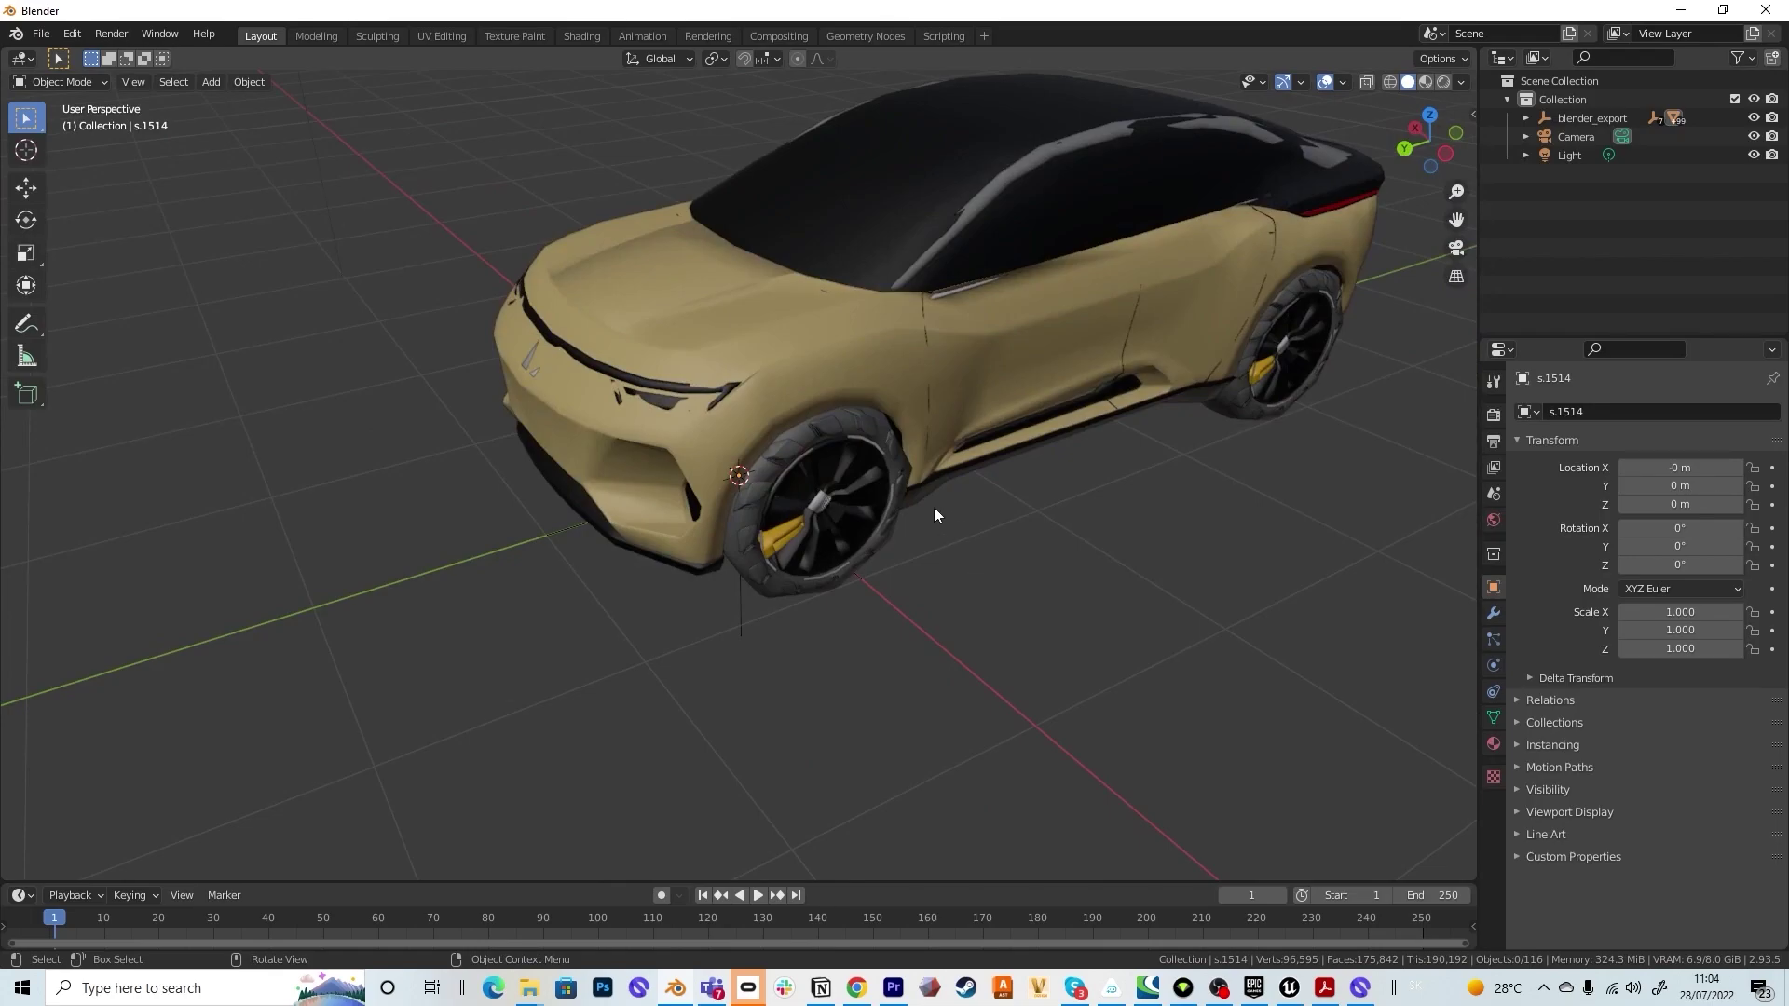
left_click(812, 353)
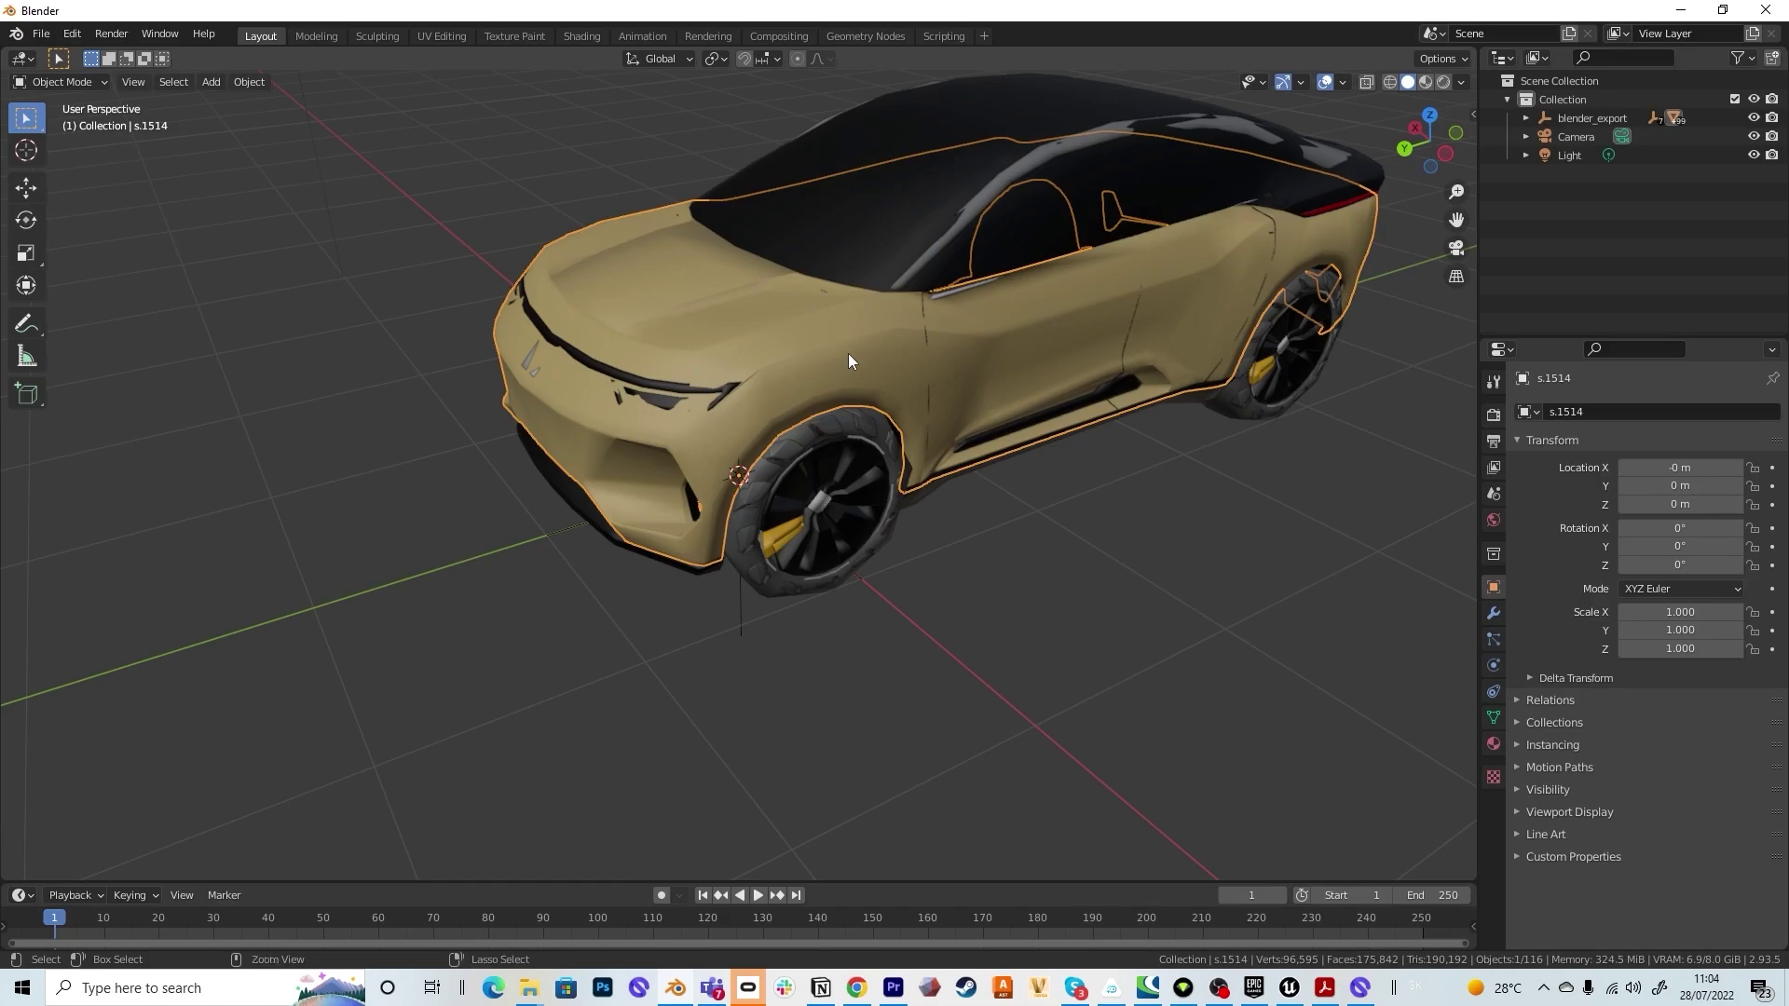
key("ctrl+1")
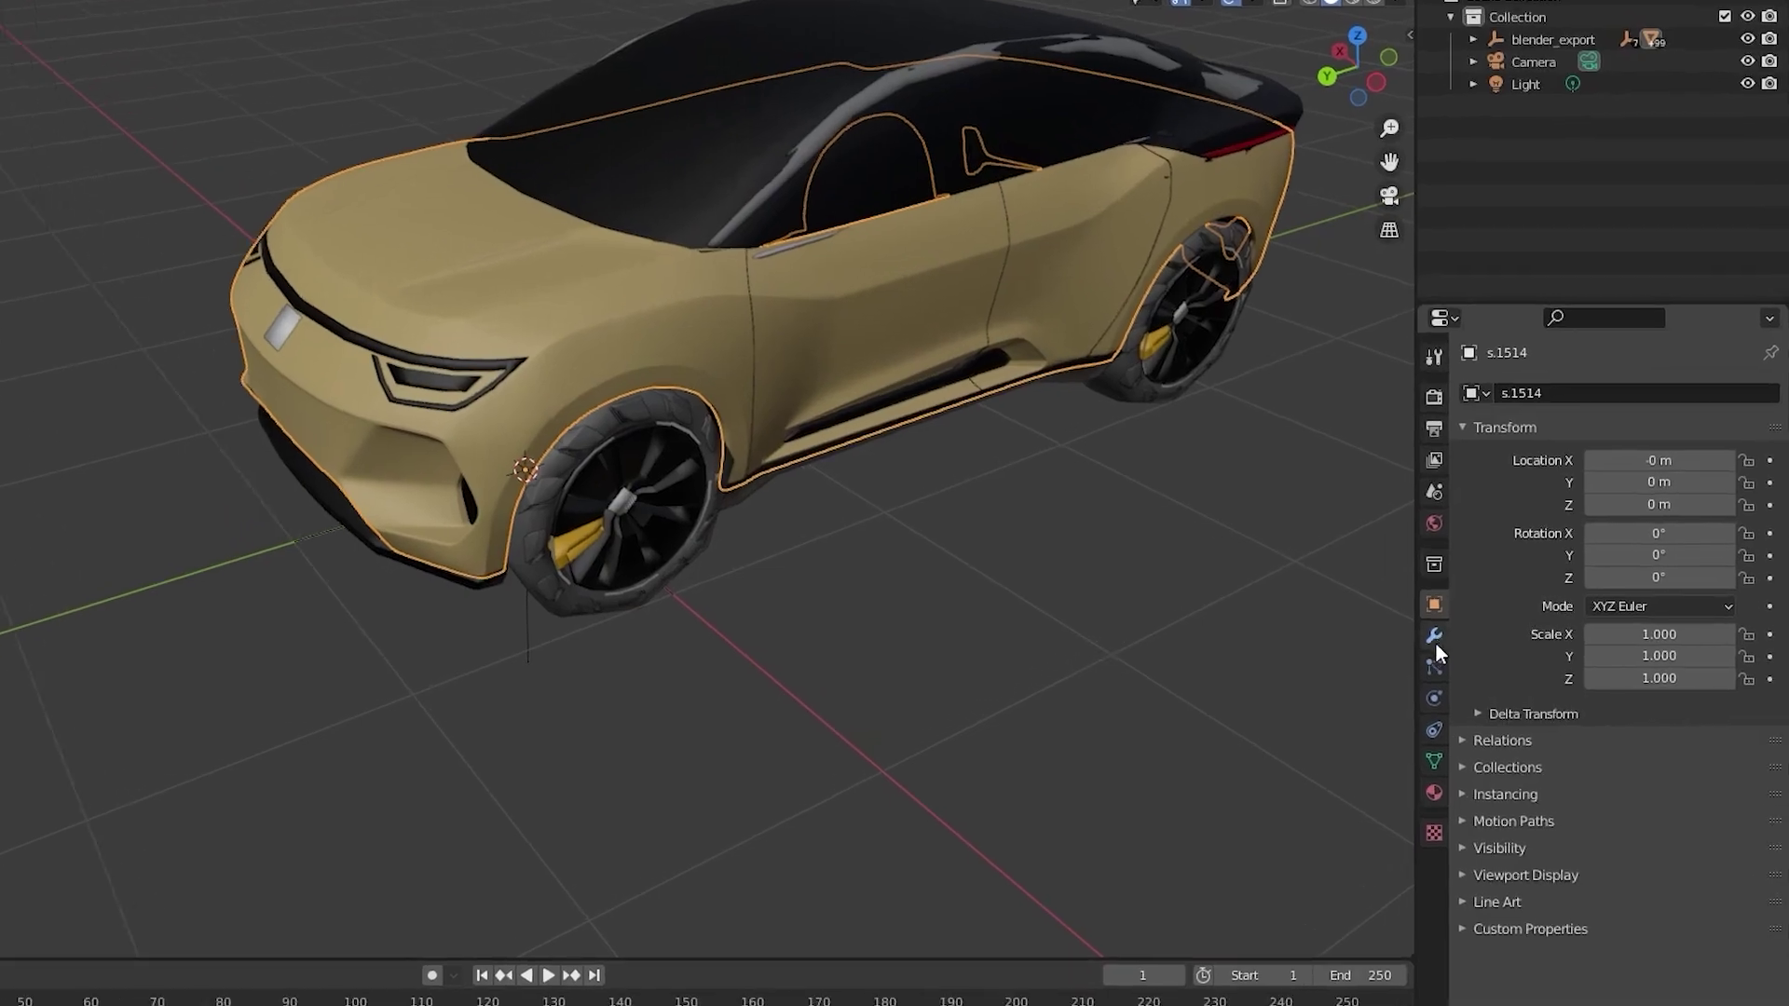
left_click(1494, 613)
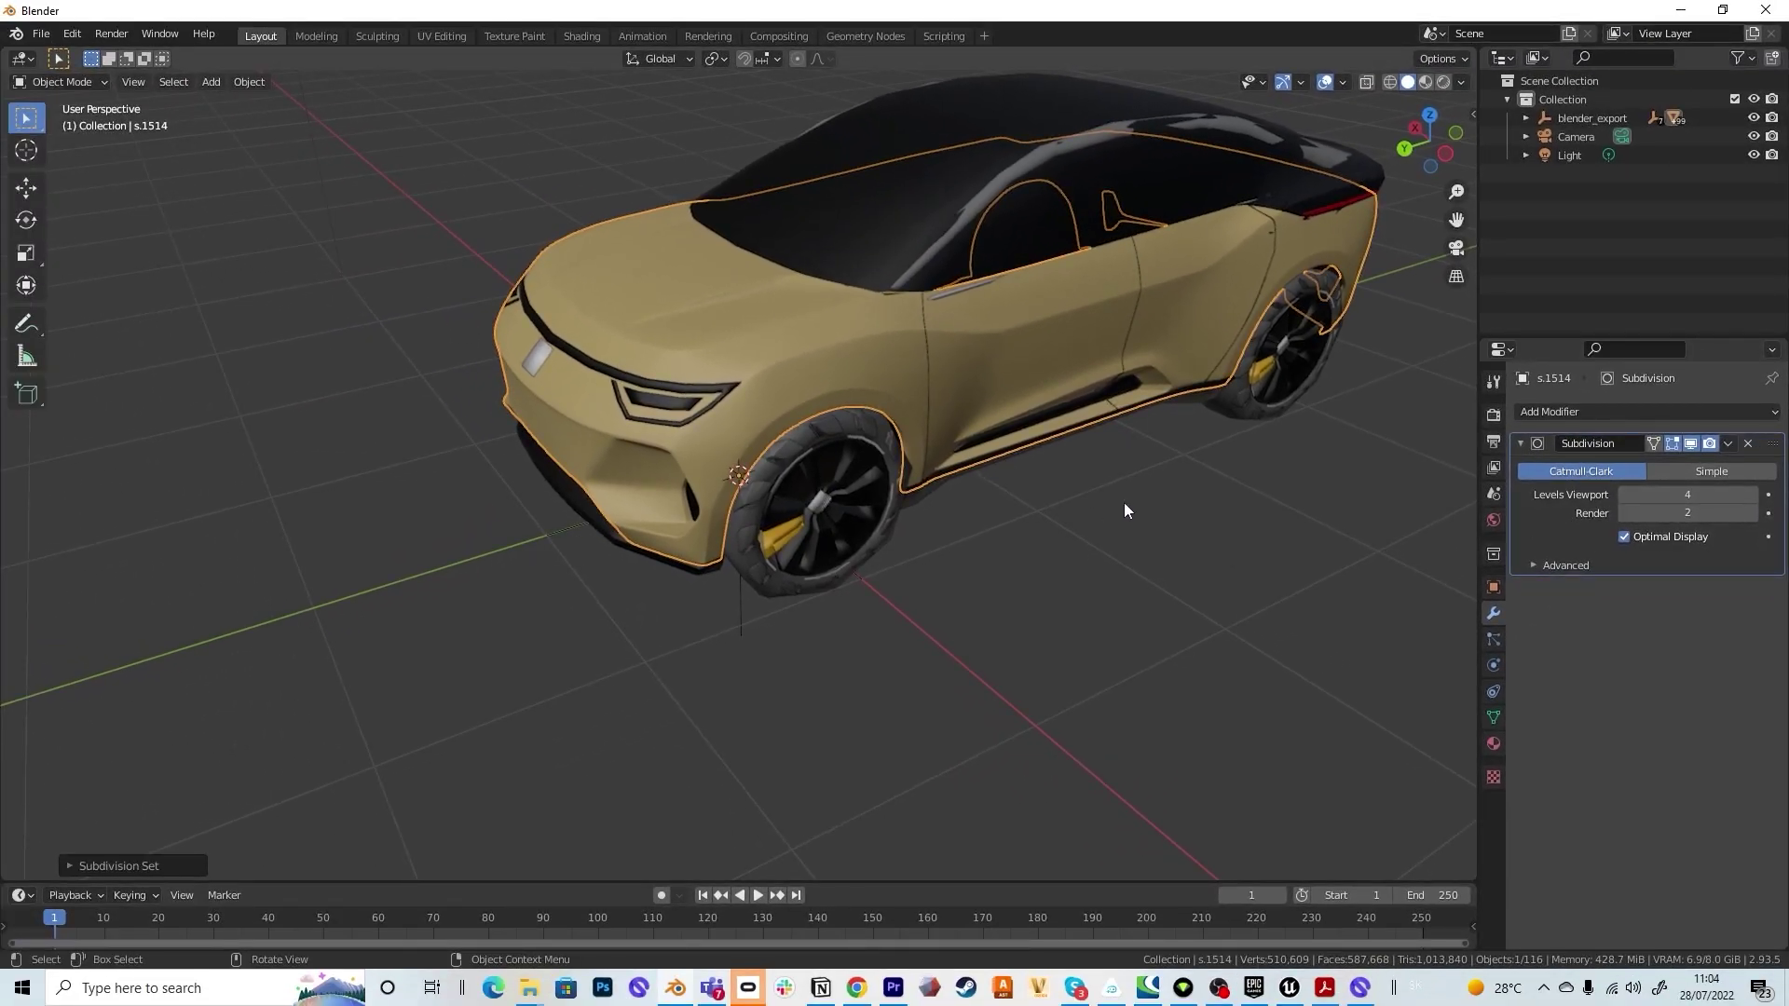
middle_click_drag(1125, 509, 924, 463)
left_click_drag(504, 207, 1303, 663)
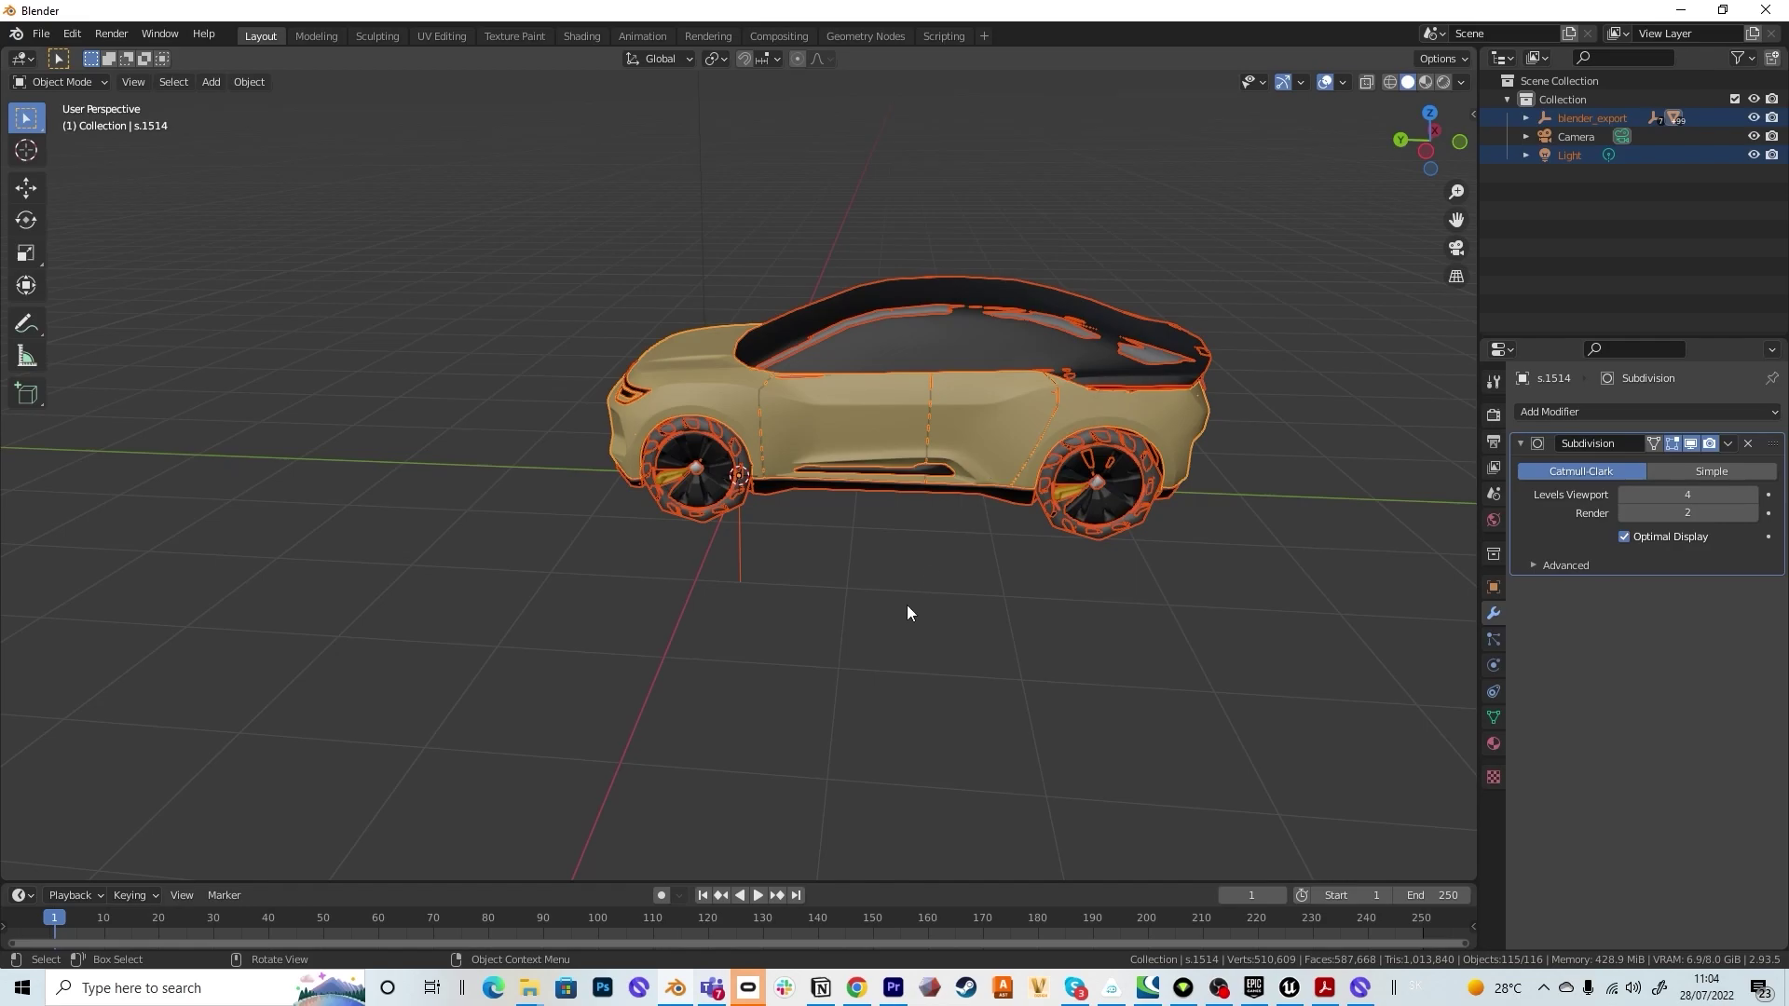
left_click(824, 536)
scroll(824, 539, "up", 5)
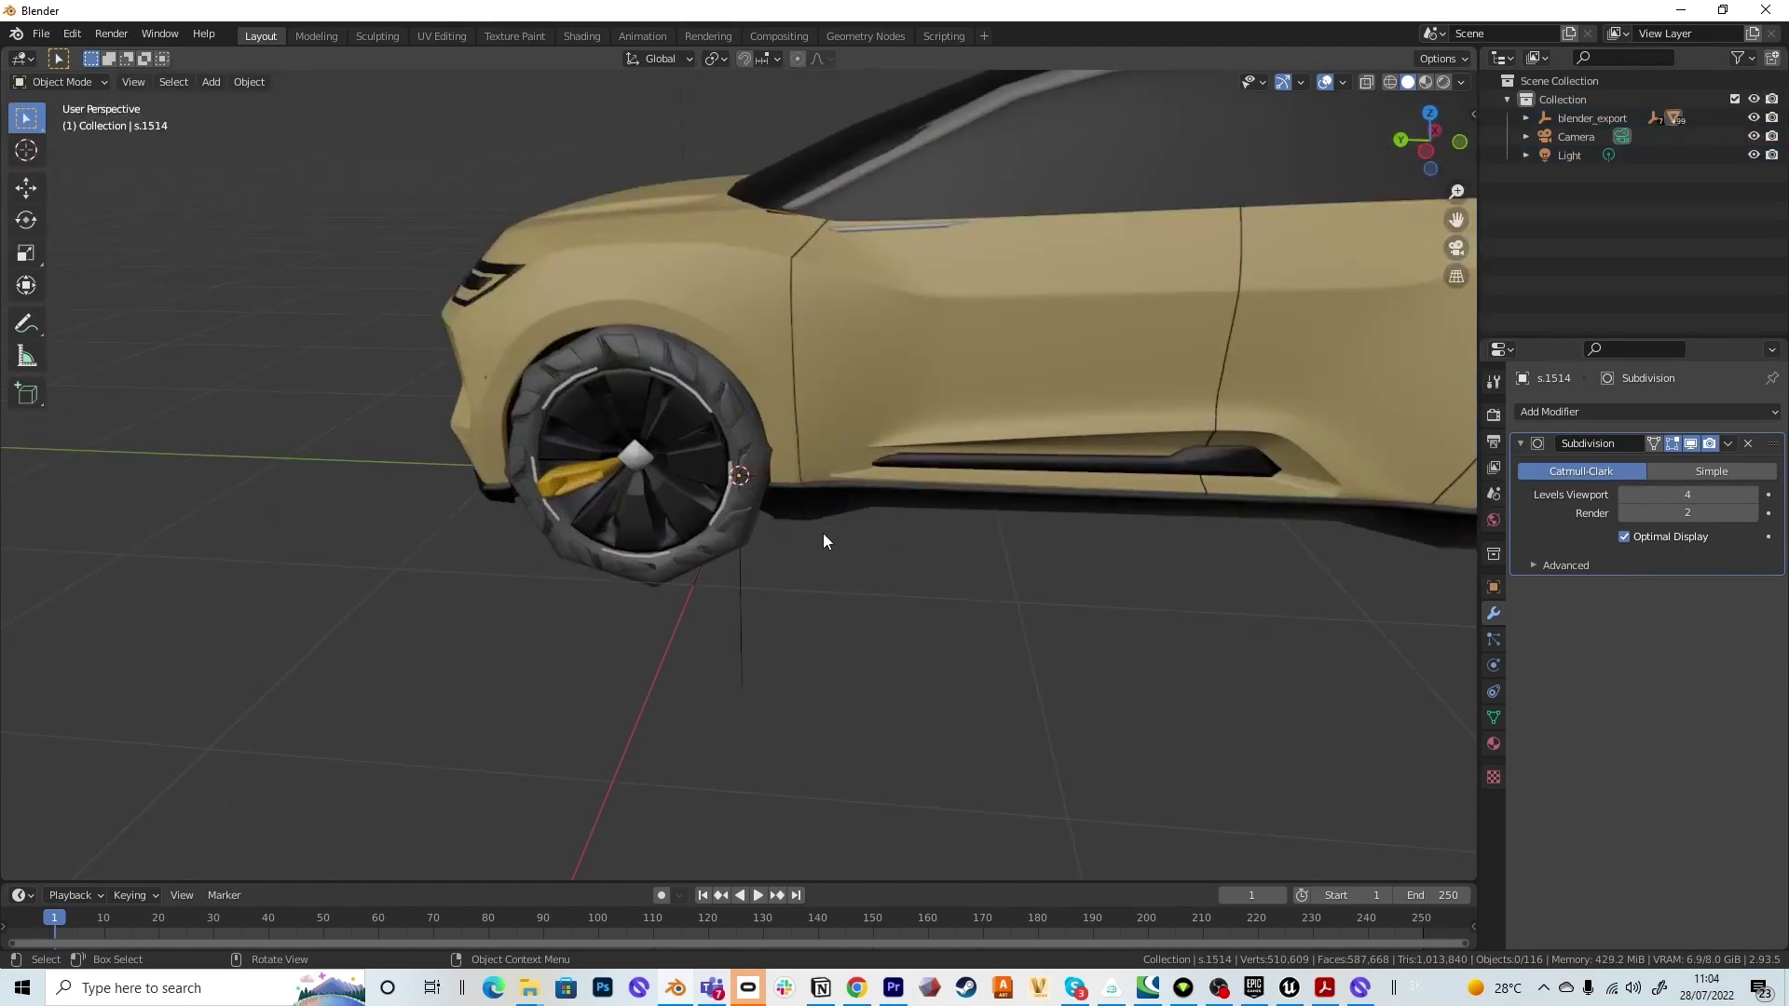
- Add Subdivision level 3 to the front tyre, rear tyre and rear wheel rim
left_click(746, 549)
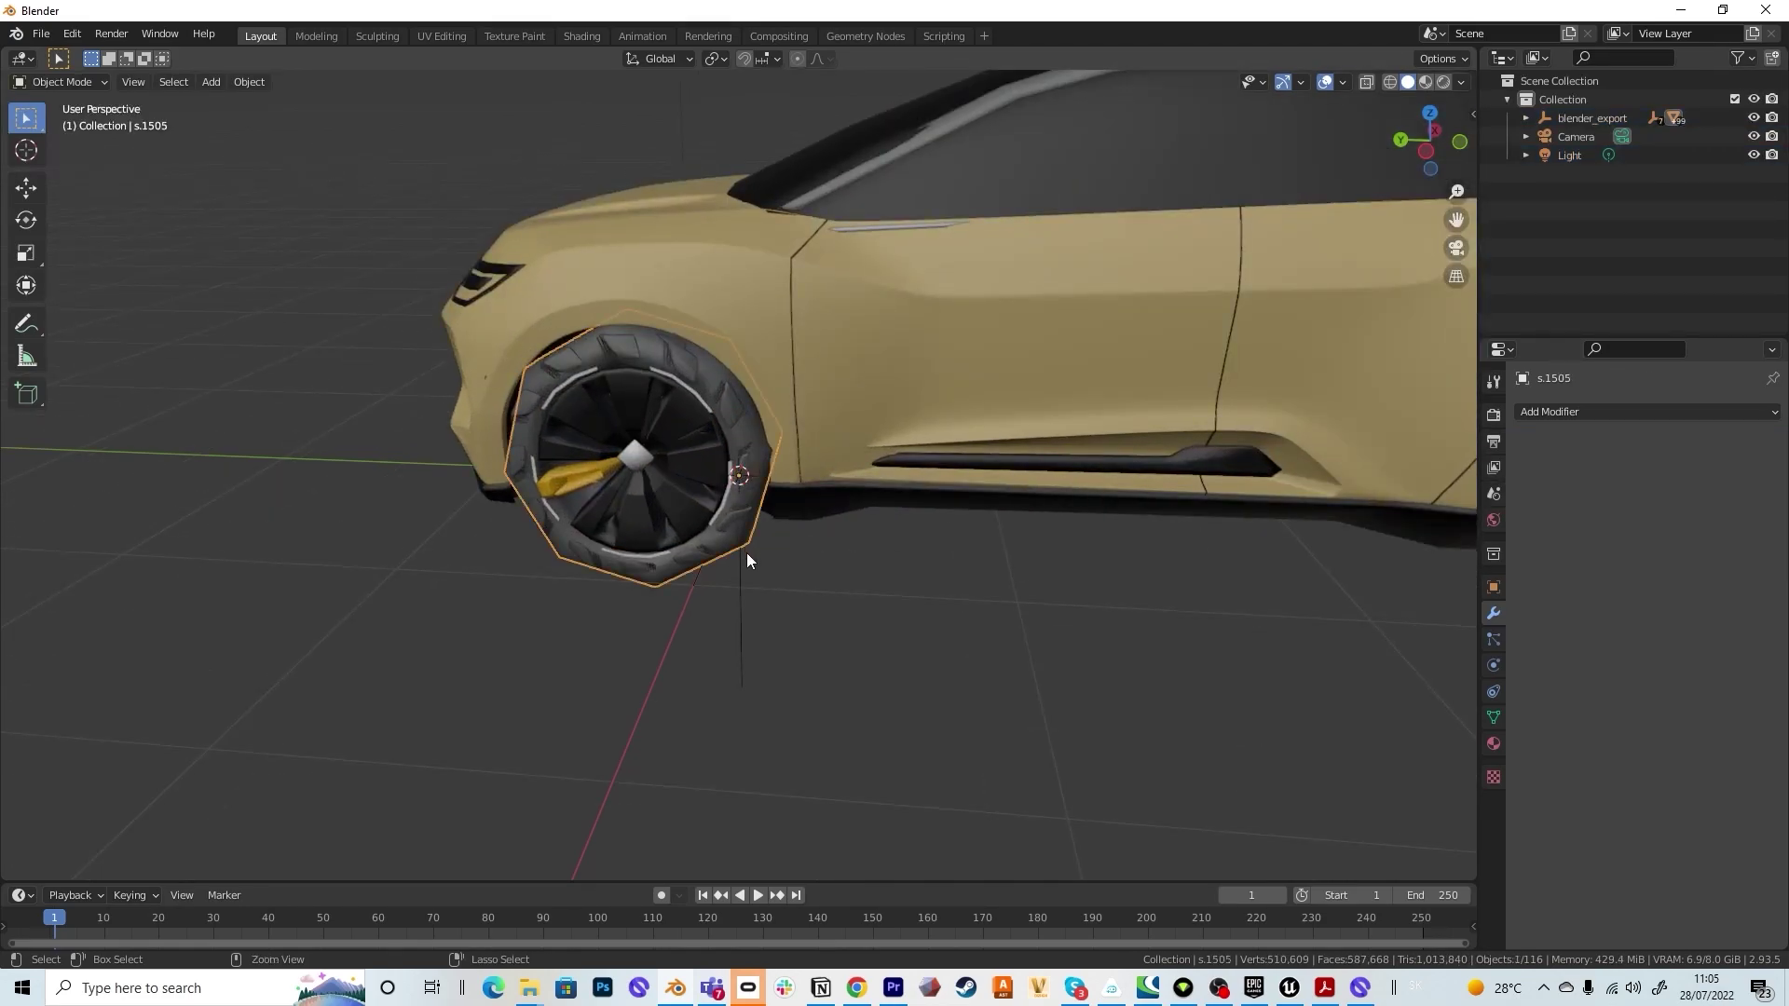
key("ctrl+3")
middle_click_drag(788, 606, 824, 540)
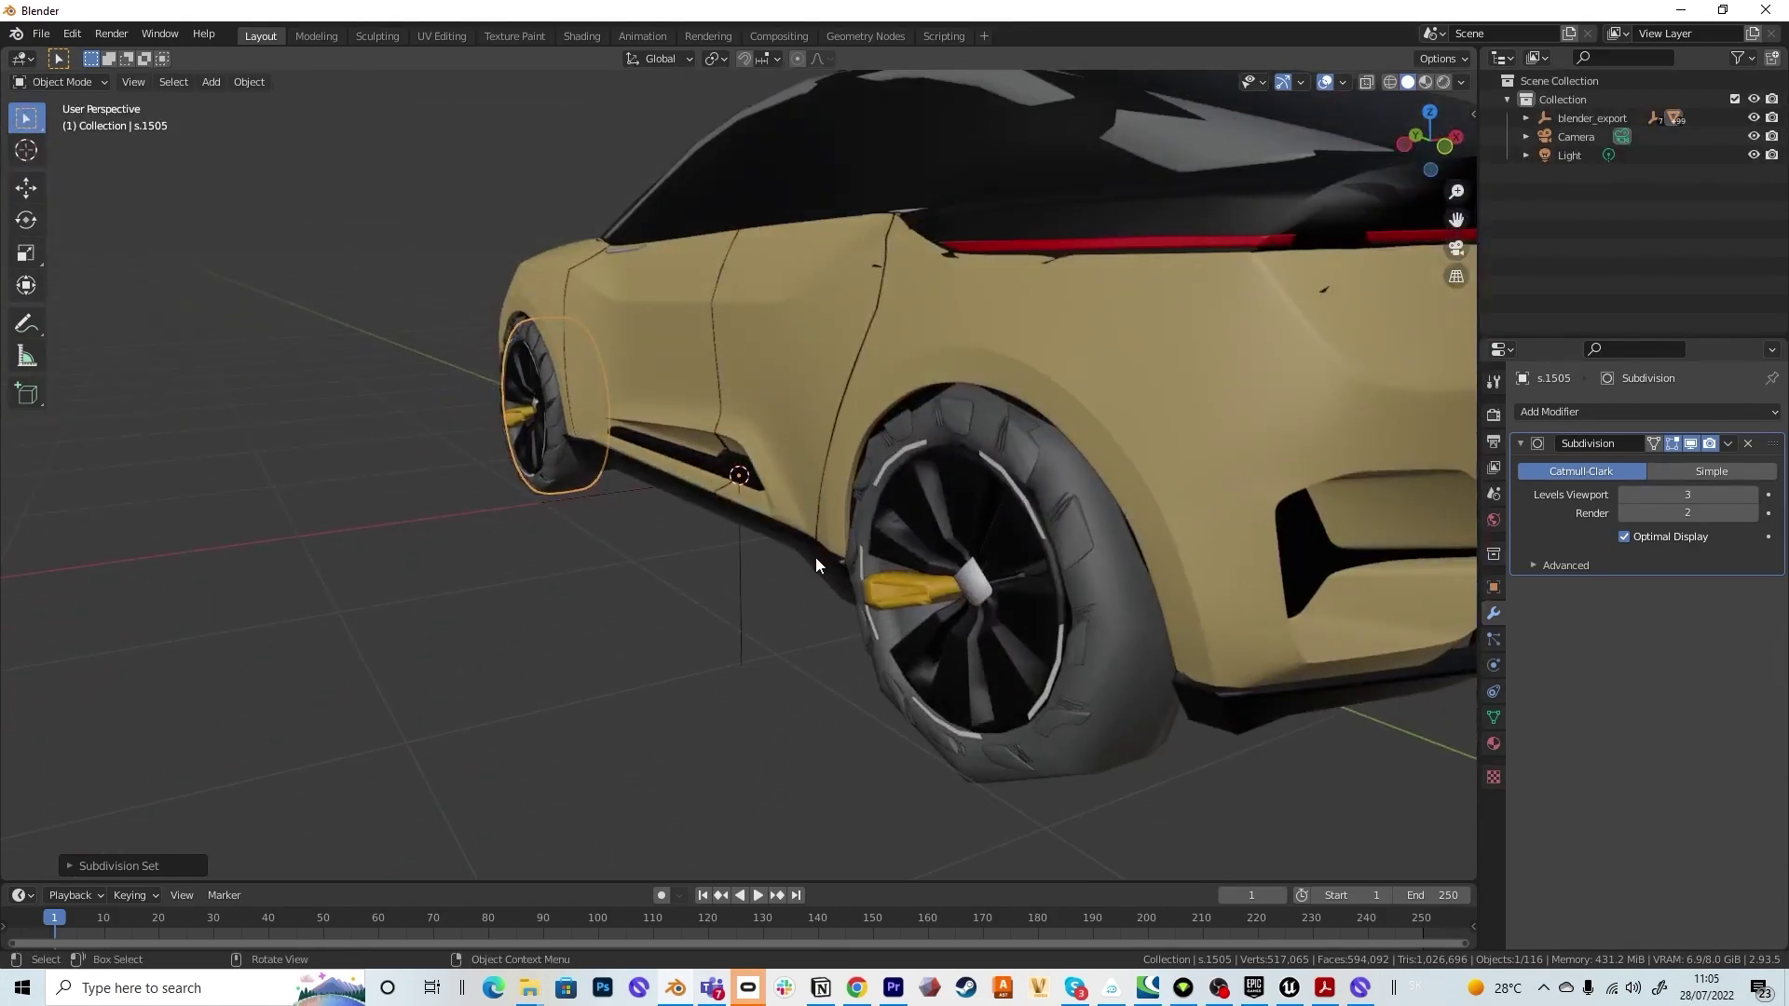
left_click(1069, 482)
key("ctrl+3")
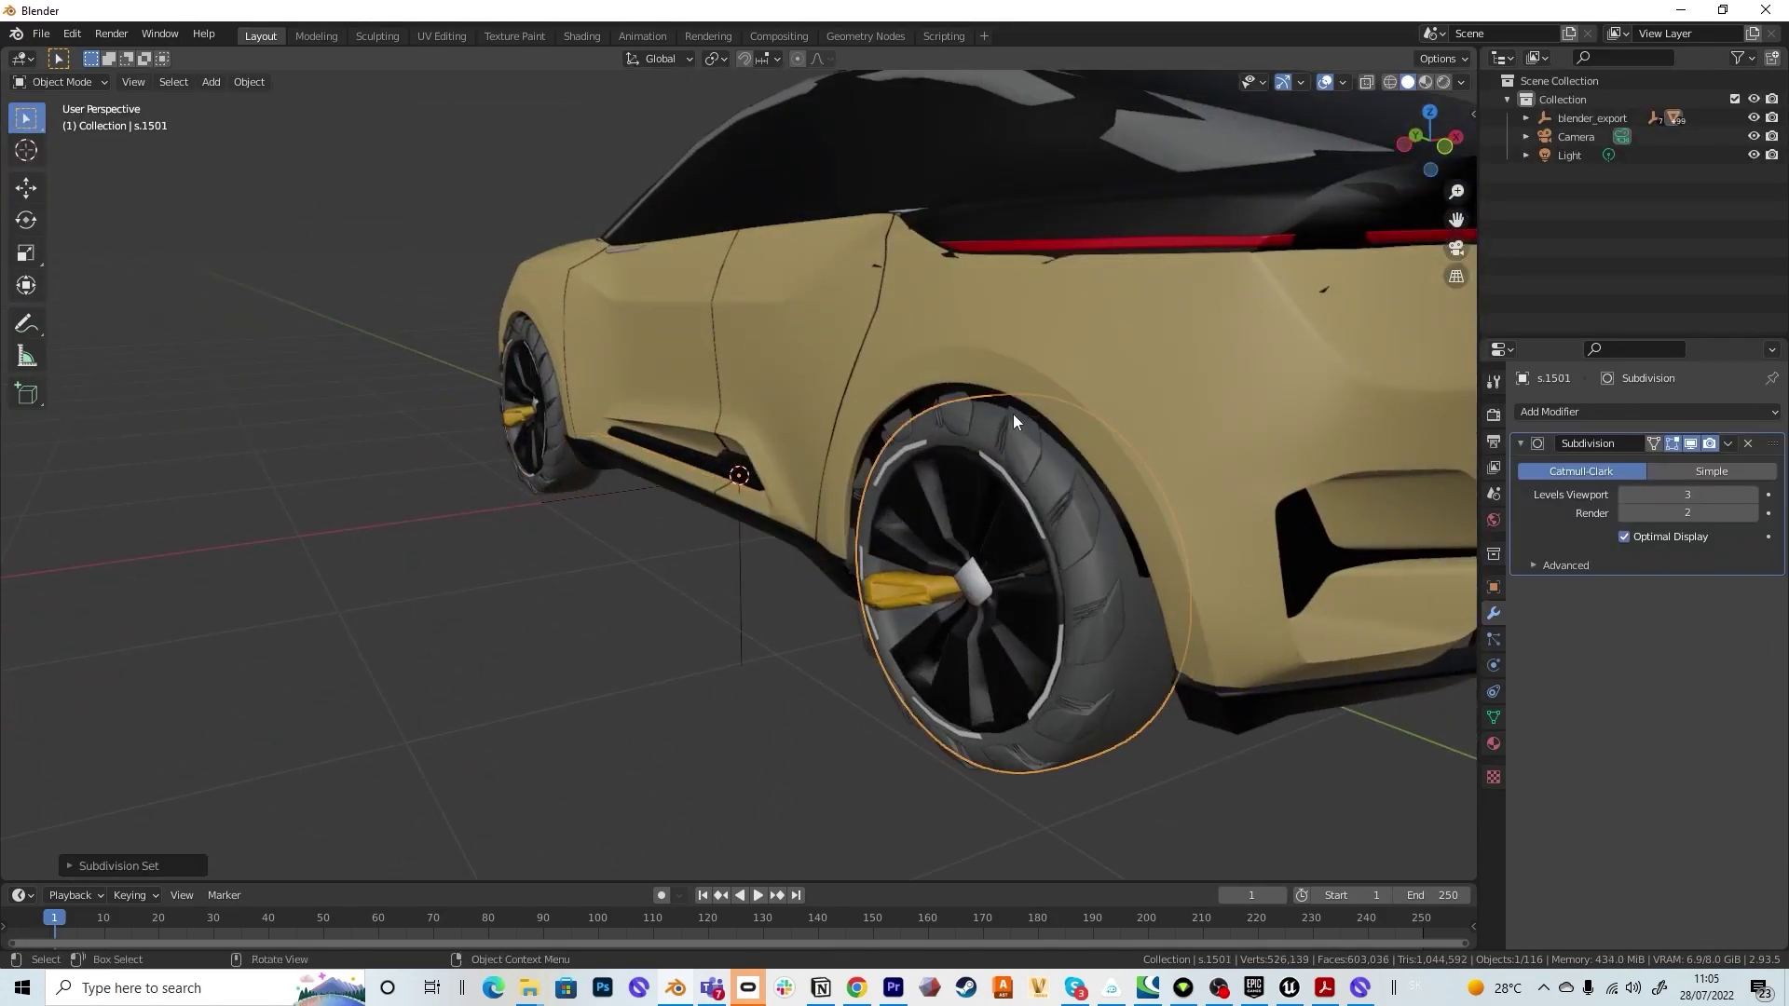
scroll(971, 503, "up", 4)
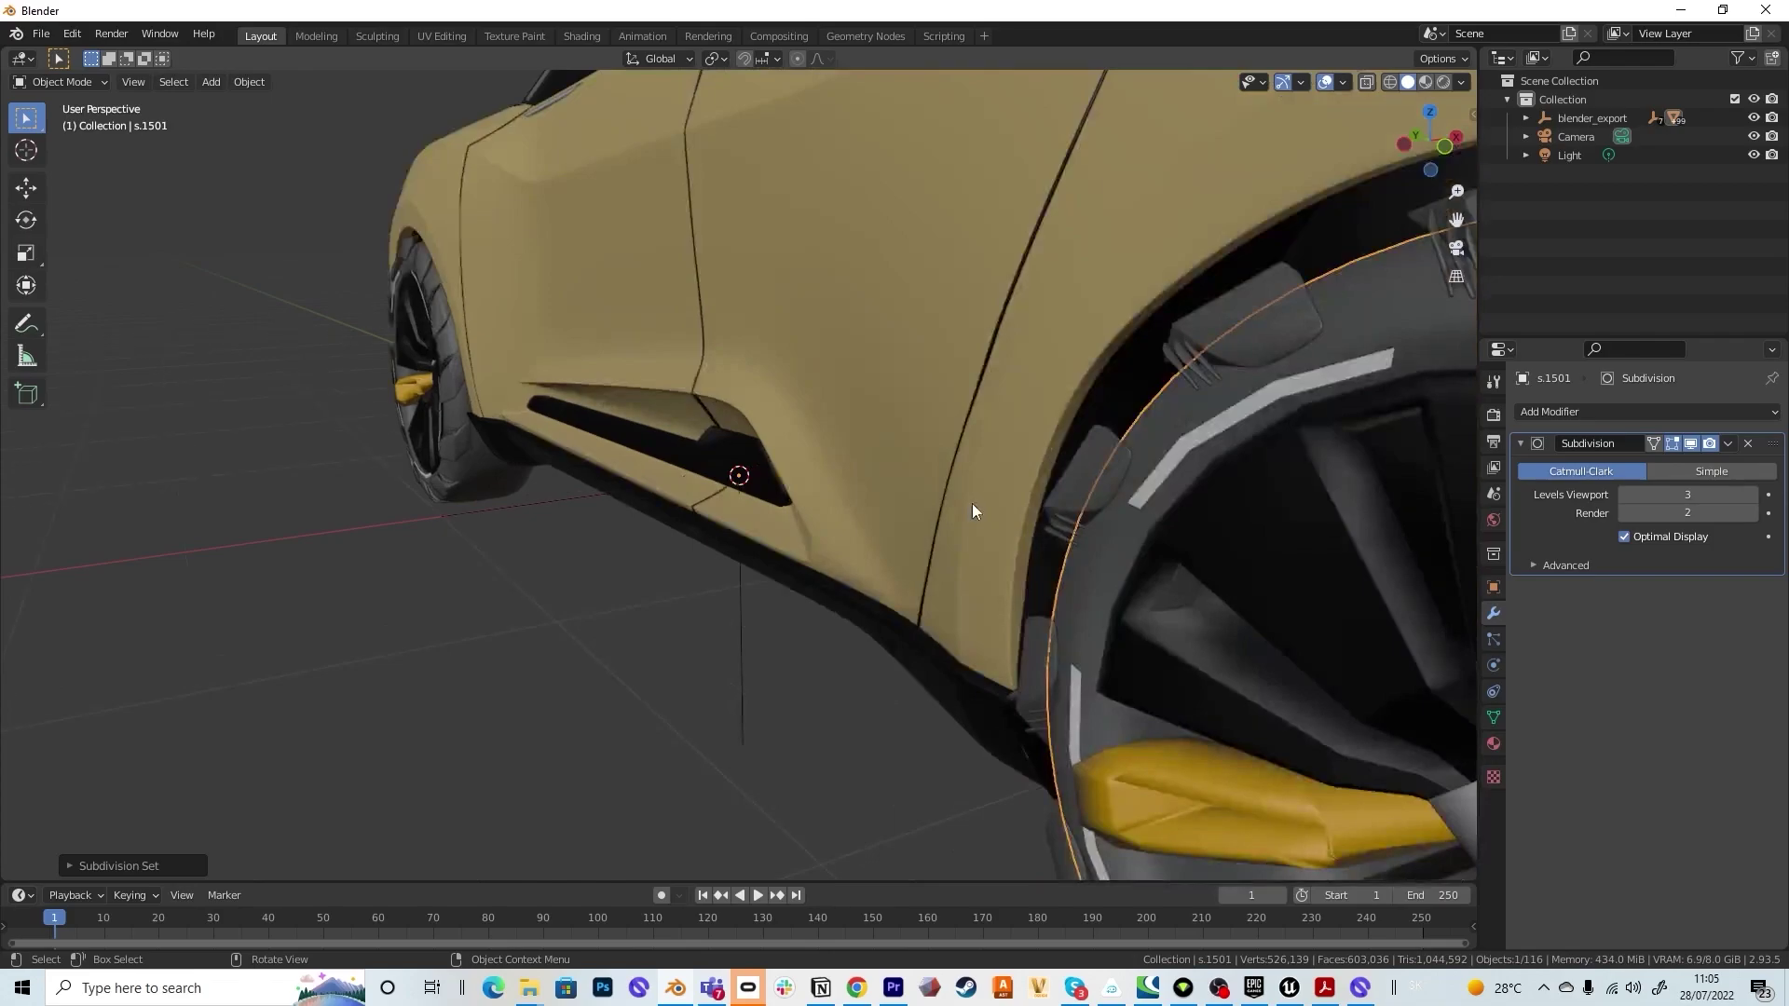
scroll(1064, 488, "down", 1)
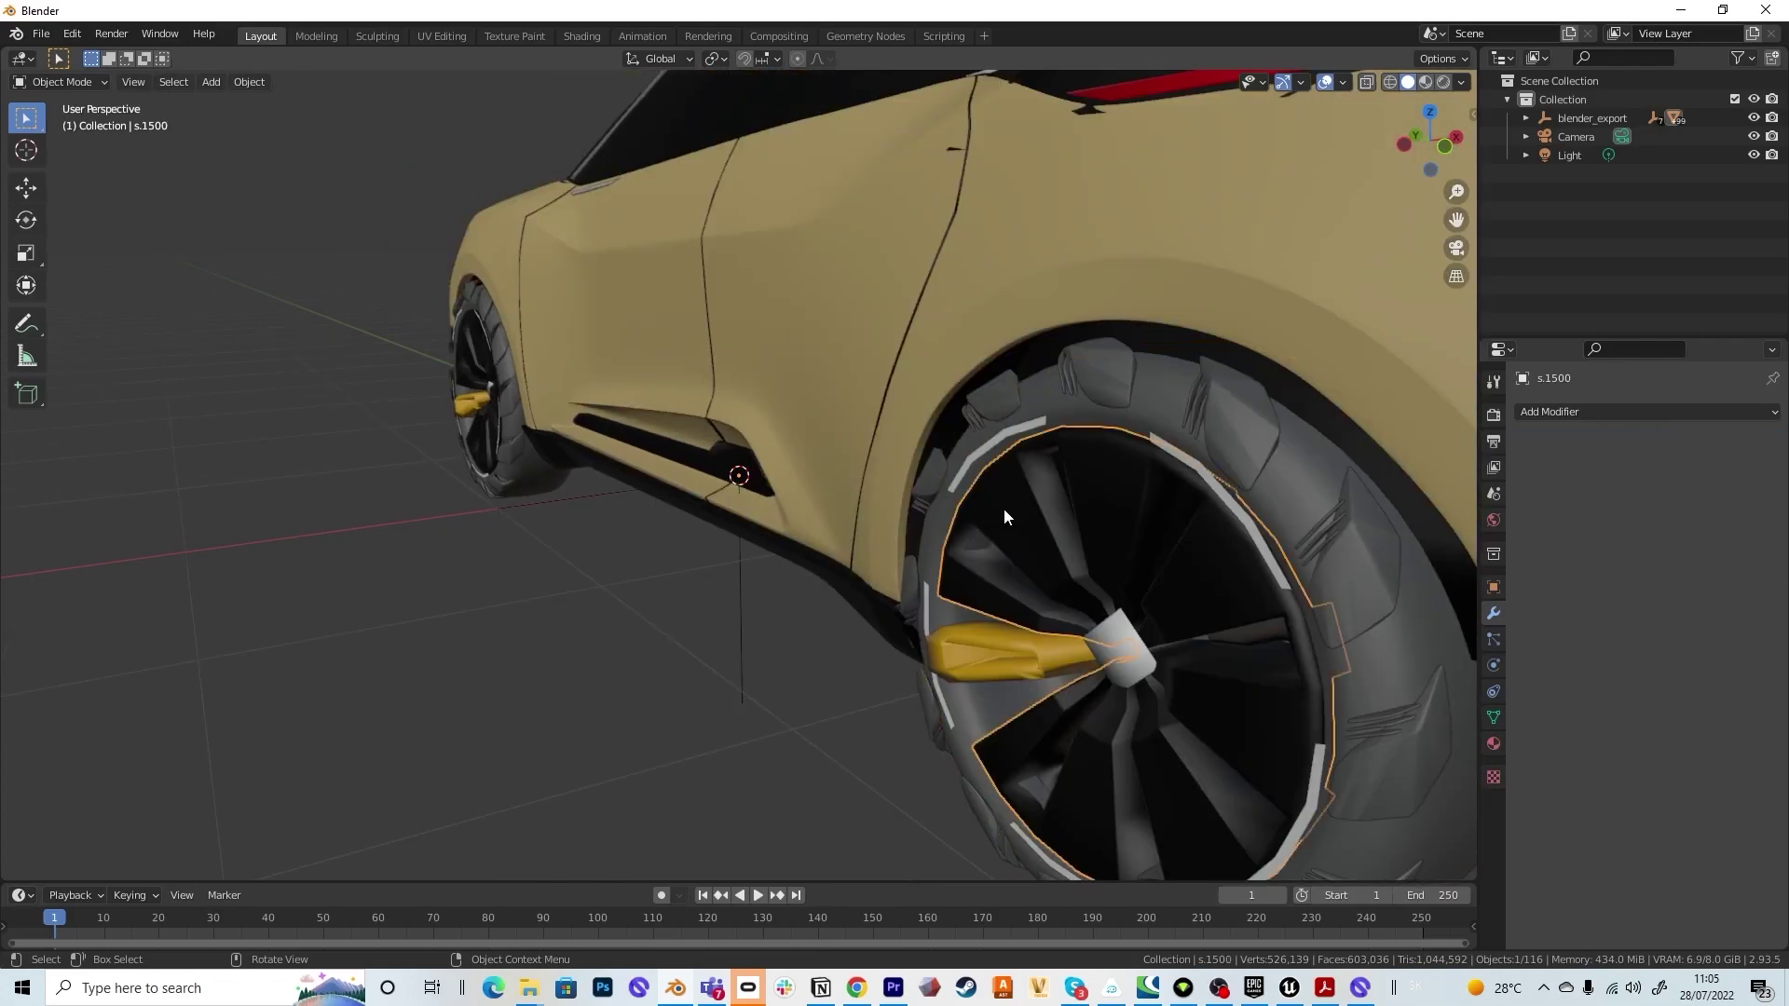
key("ctrl+3")
- Add Subdivision level 3 to two front wheel parts and the rear wheel's yellow part
middle_click_drag(779, 628, 1397, 567)
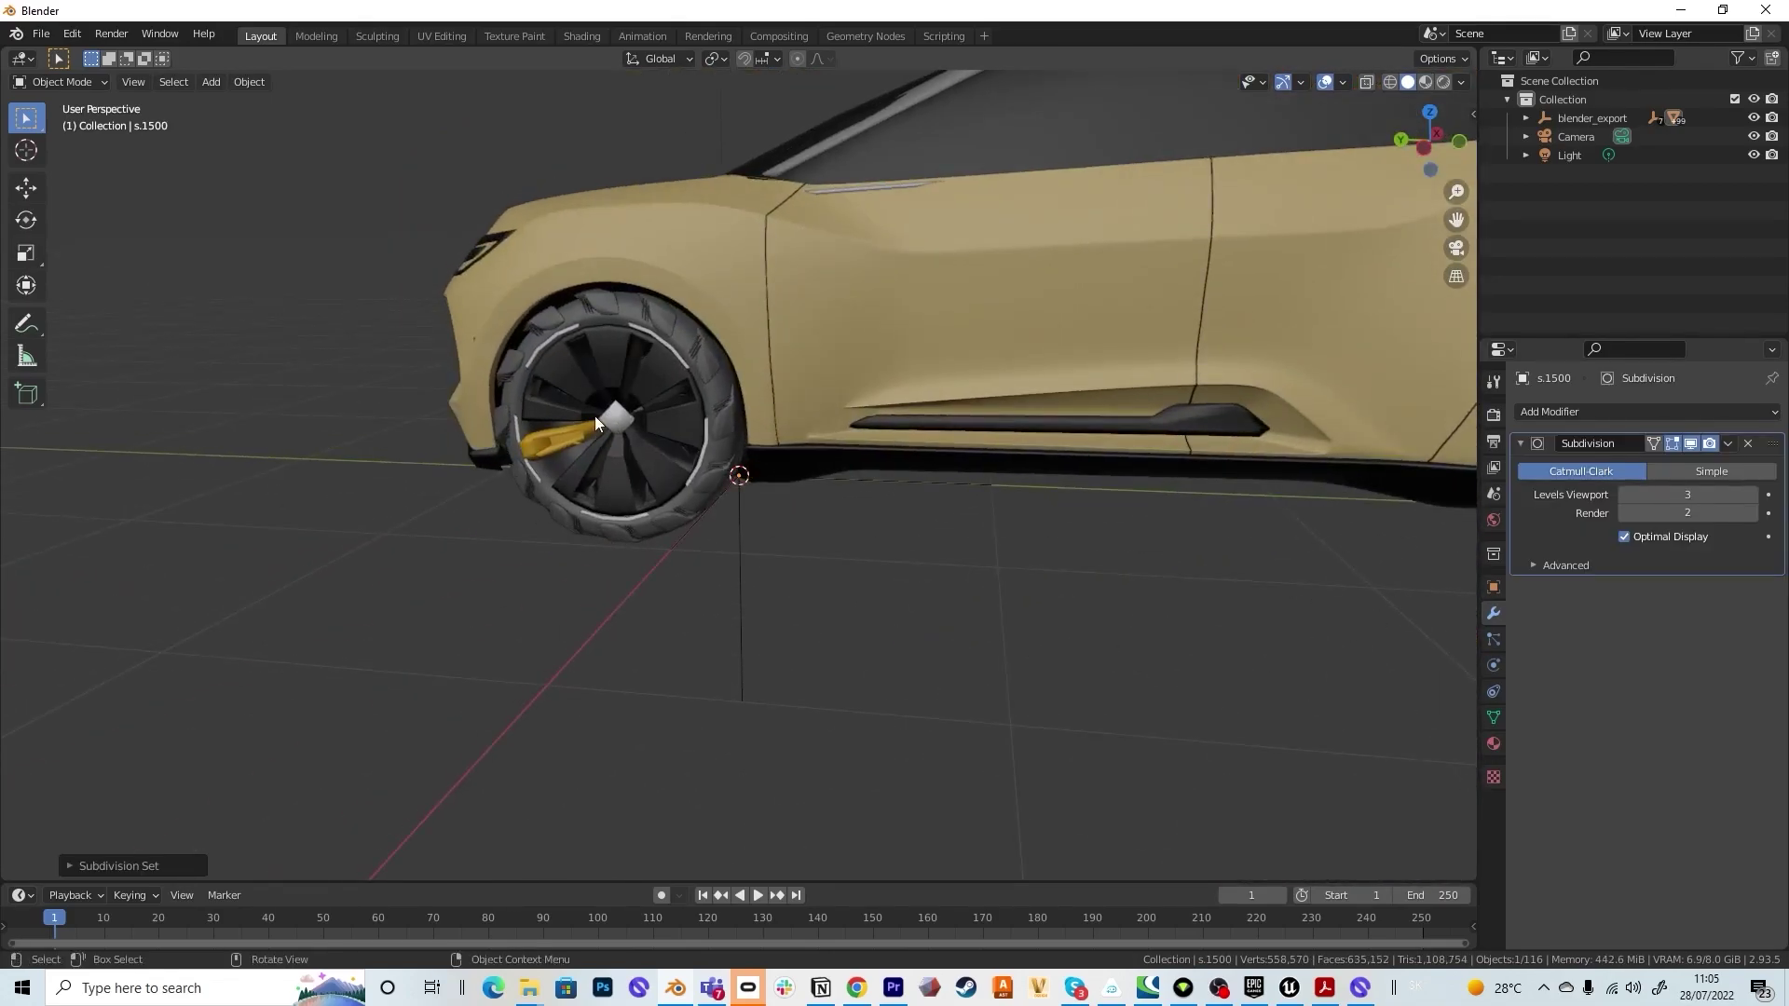
left_click(561, 399)
key("ctrl+3")
left_click(562, 445)
key("ctrl+3")
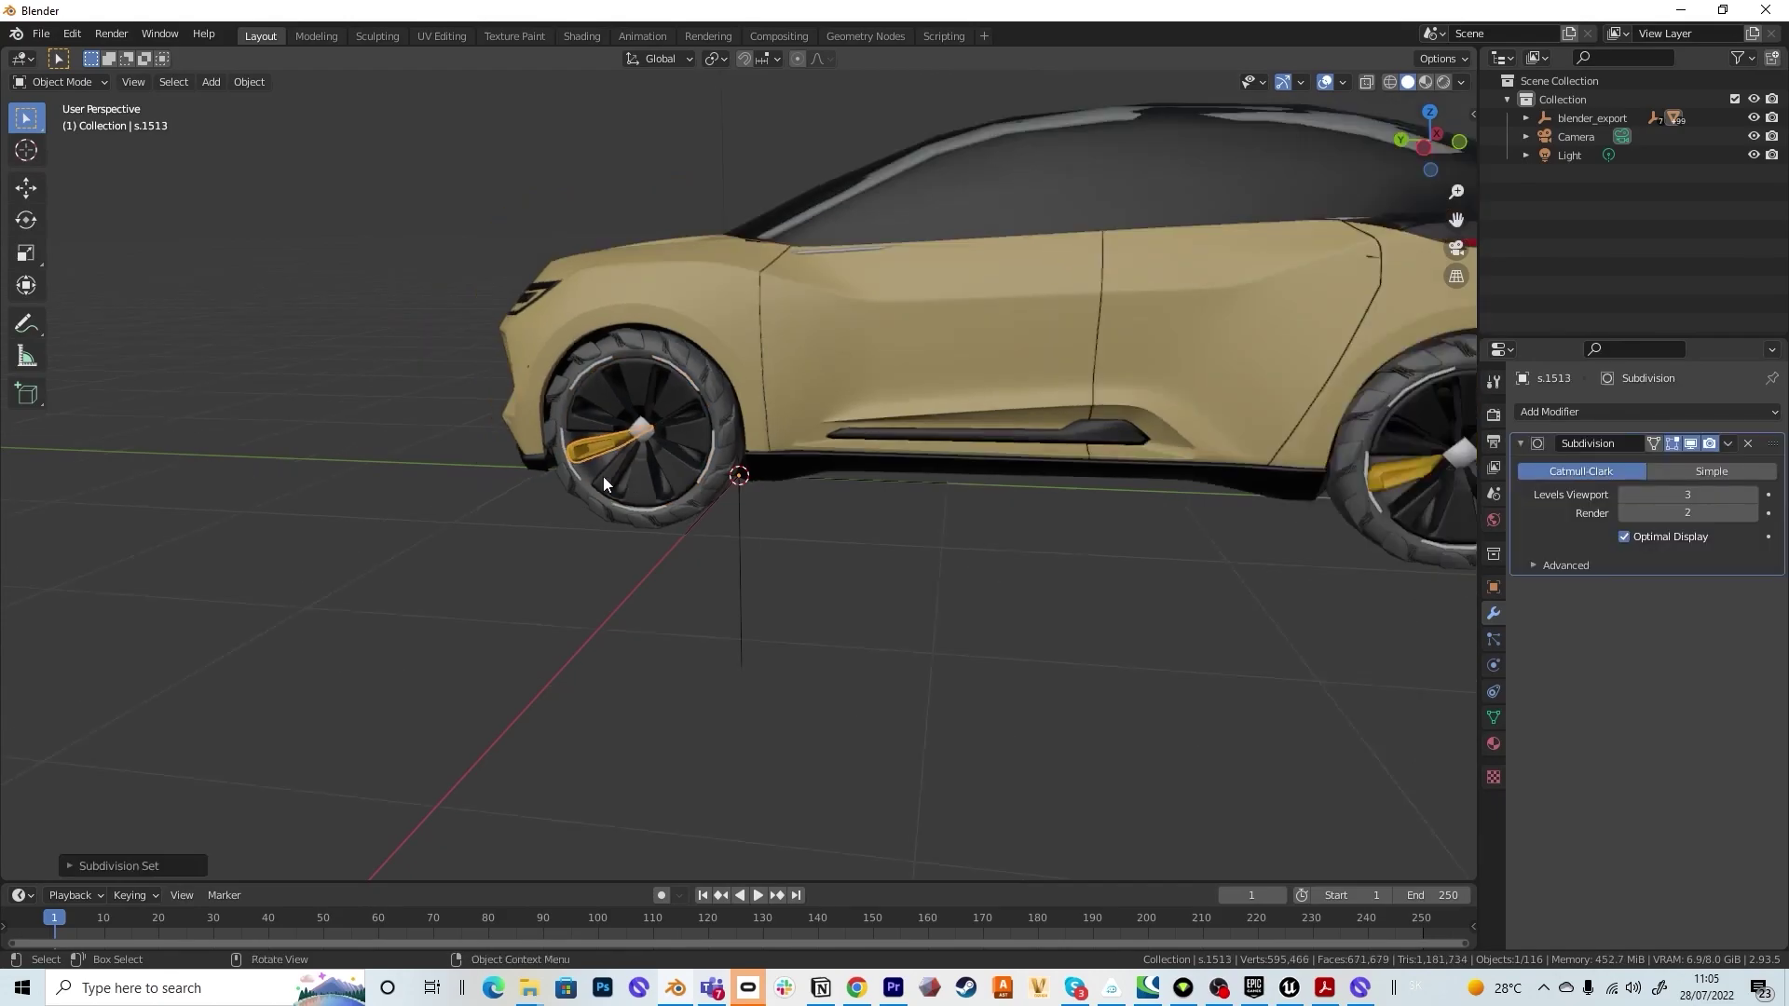
middle_click_drag(603, 483, 963, 550)
left_click(907, 617)
key("ctrl+3")
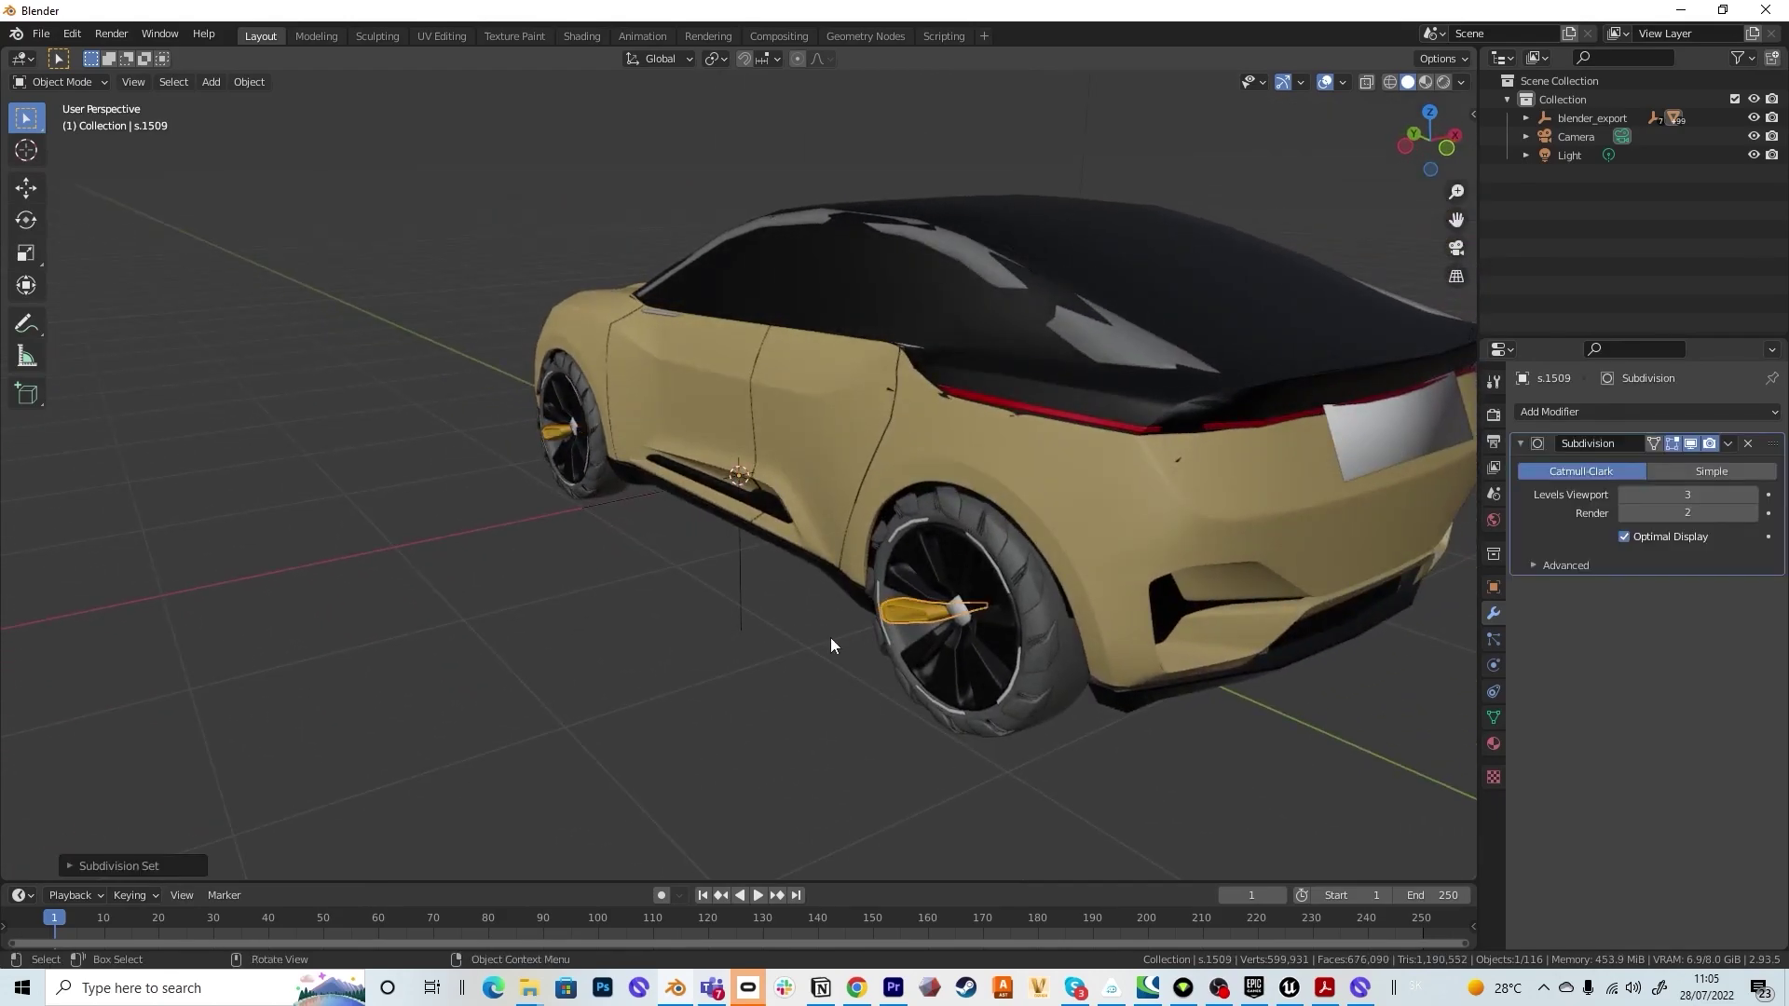
- Add Subdivision level 3 to the inner headlight piece at the car's front
scroll(719, 419, "up", 5)
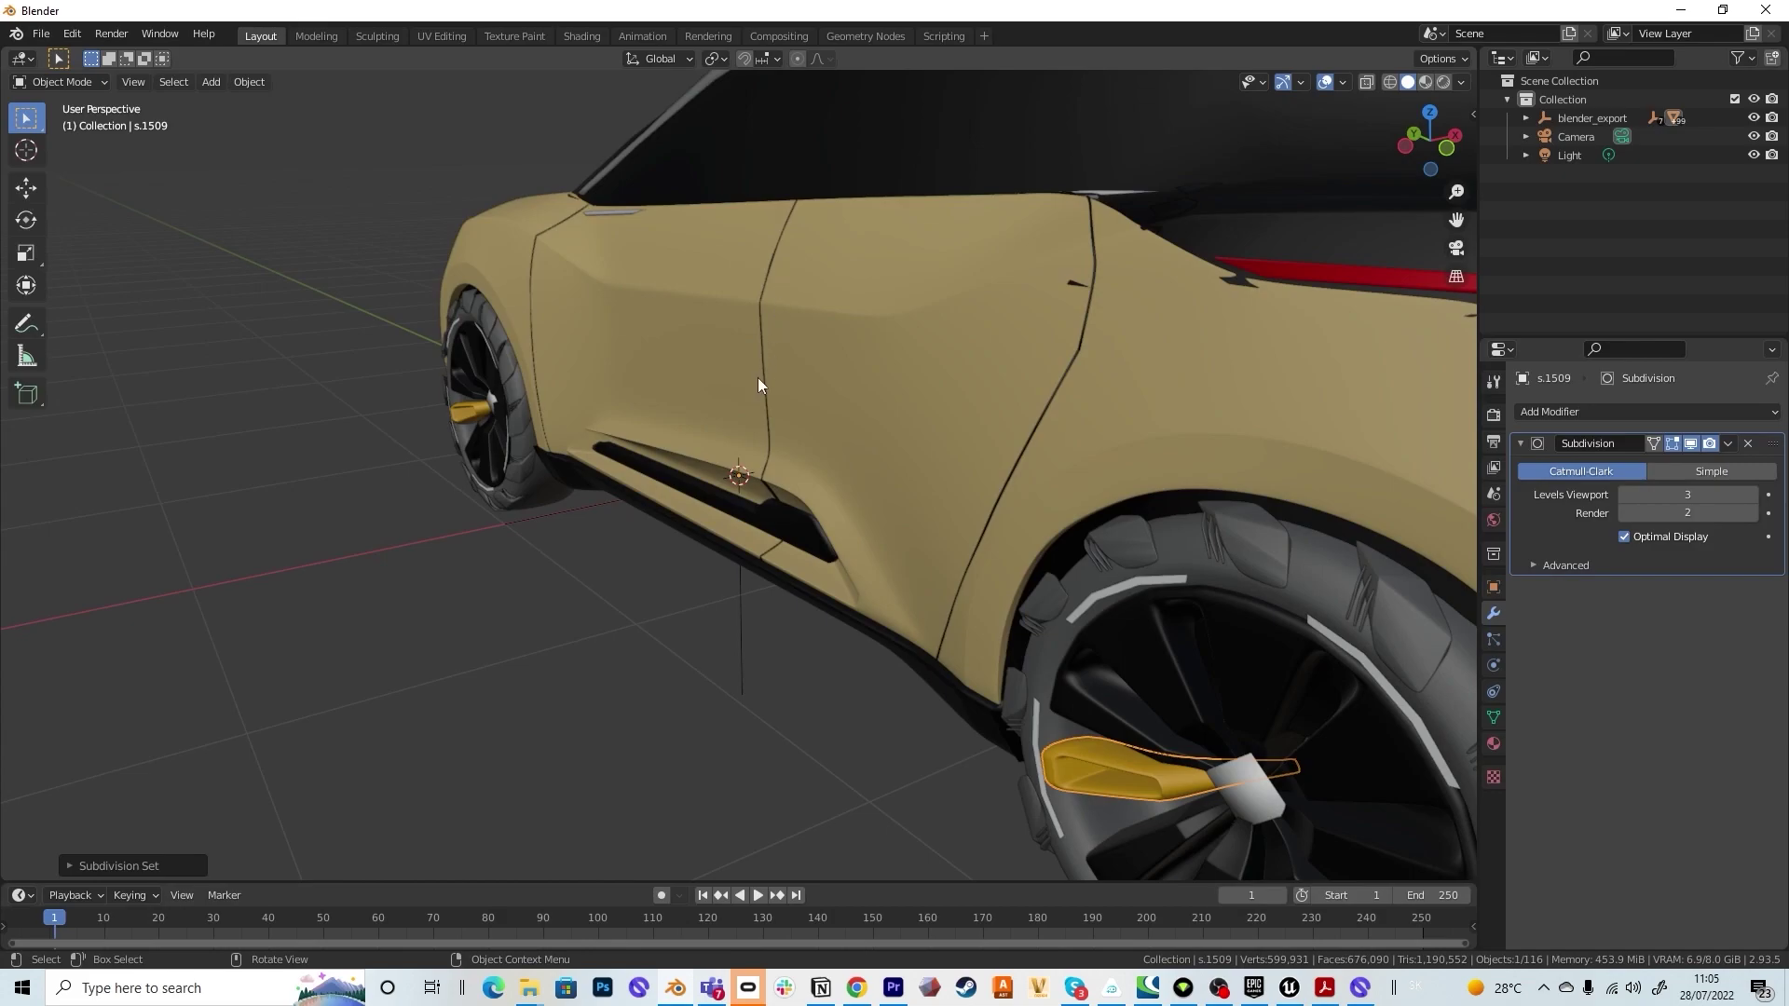
scroll(758, 384, "down", 7)
middle_click_drag(646, 472, 842, 349)
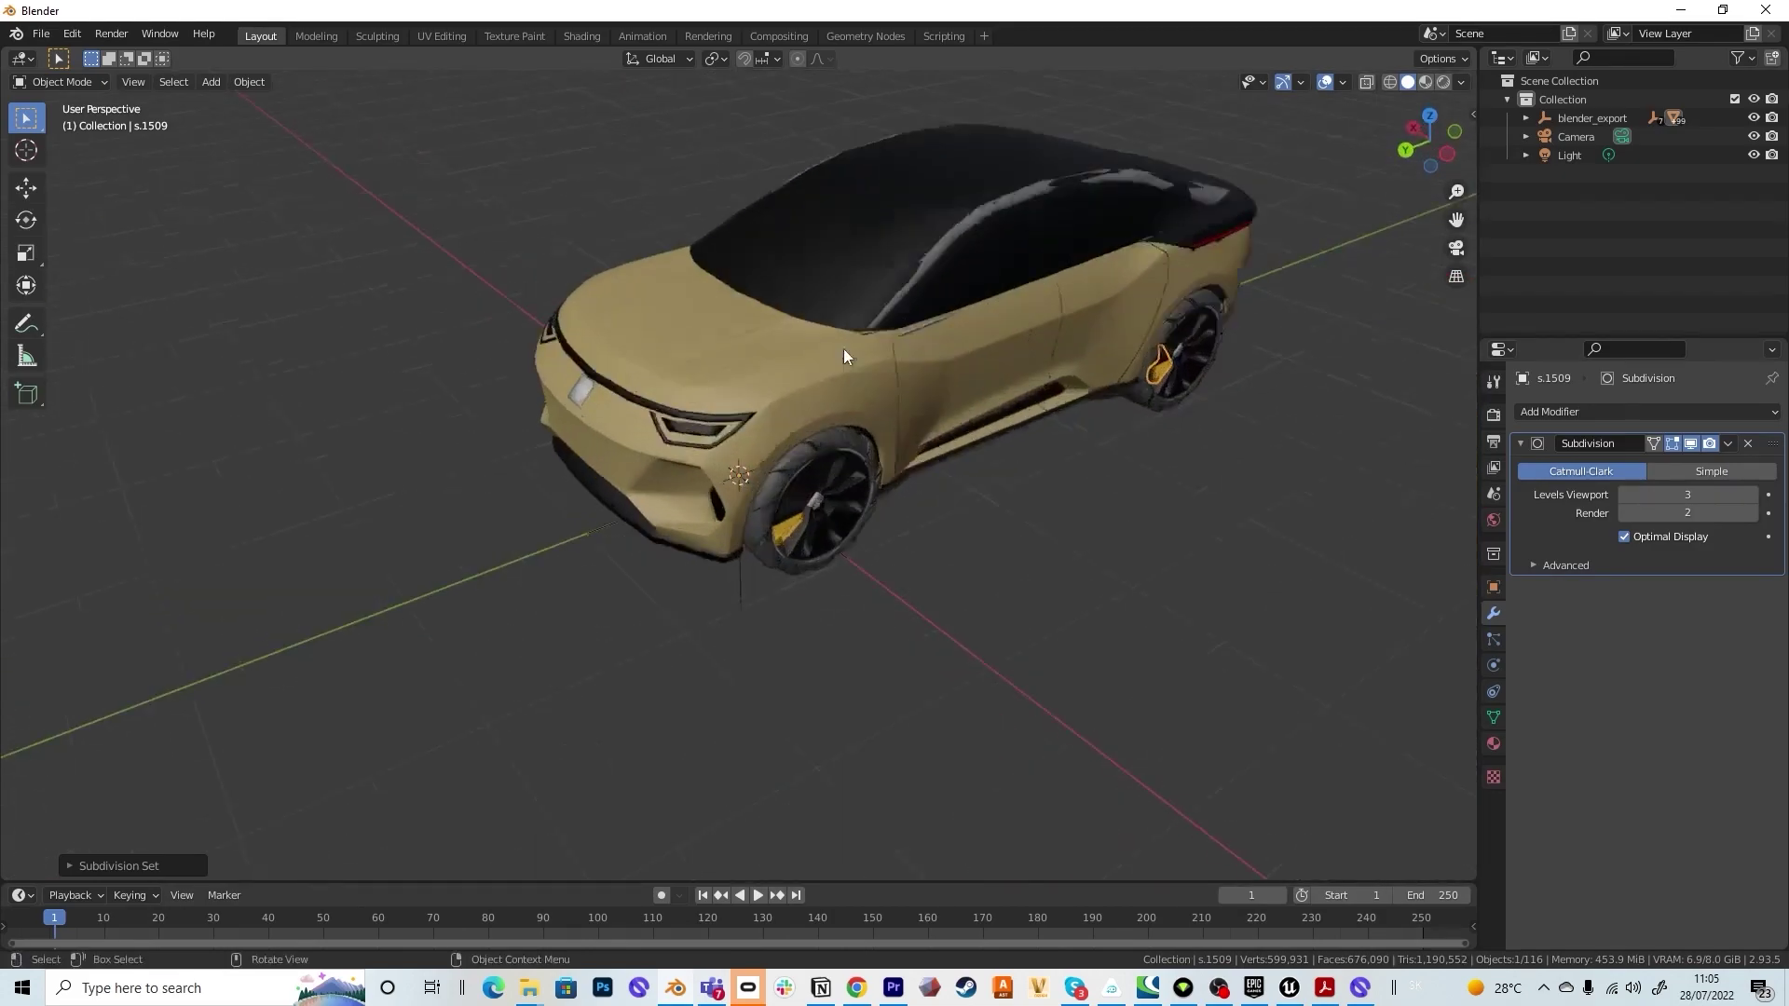
scroll(820, 352, "up", 5)
left_click(740, 344)
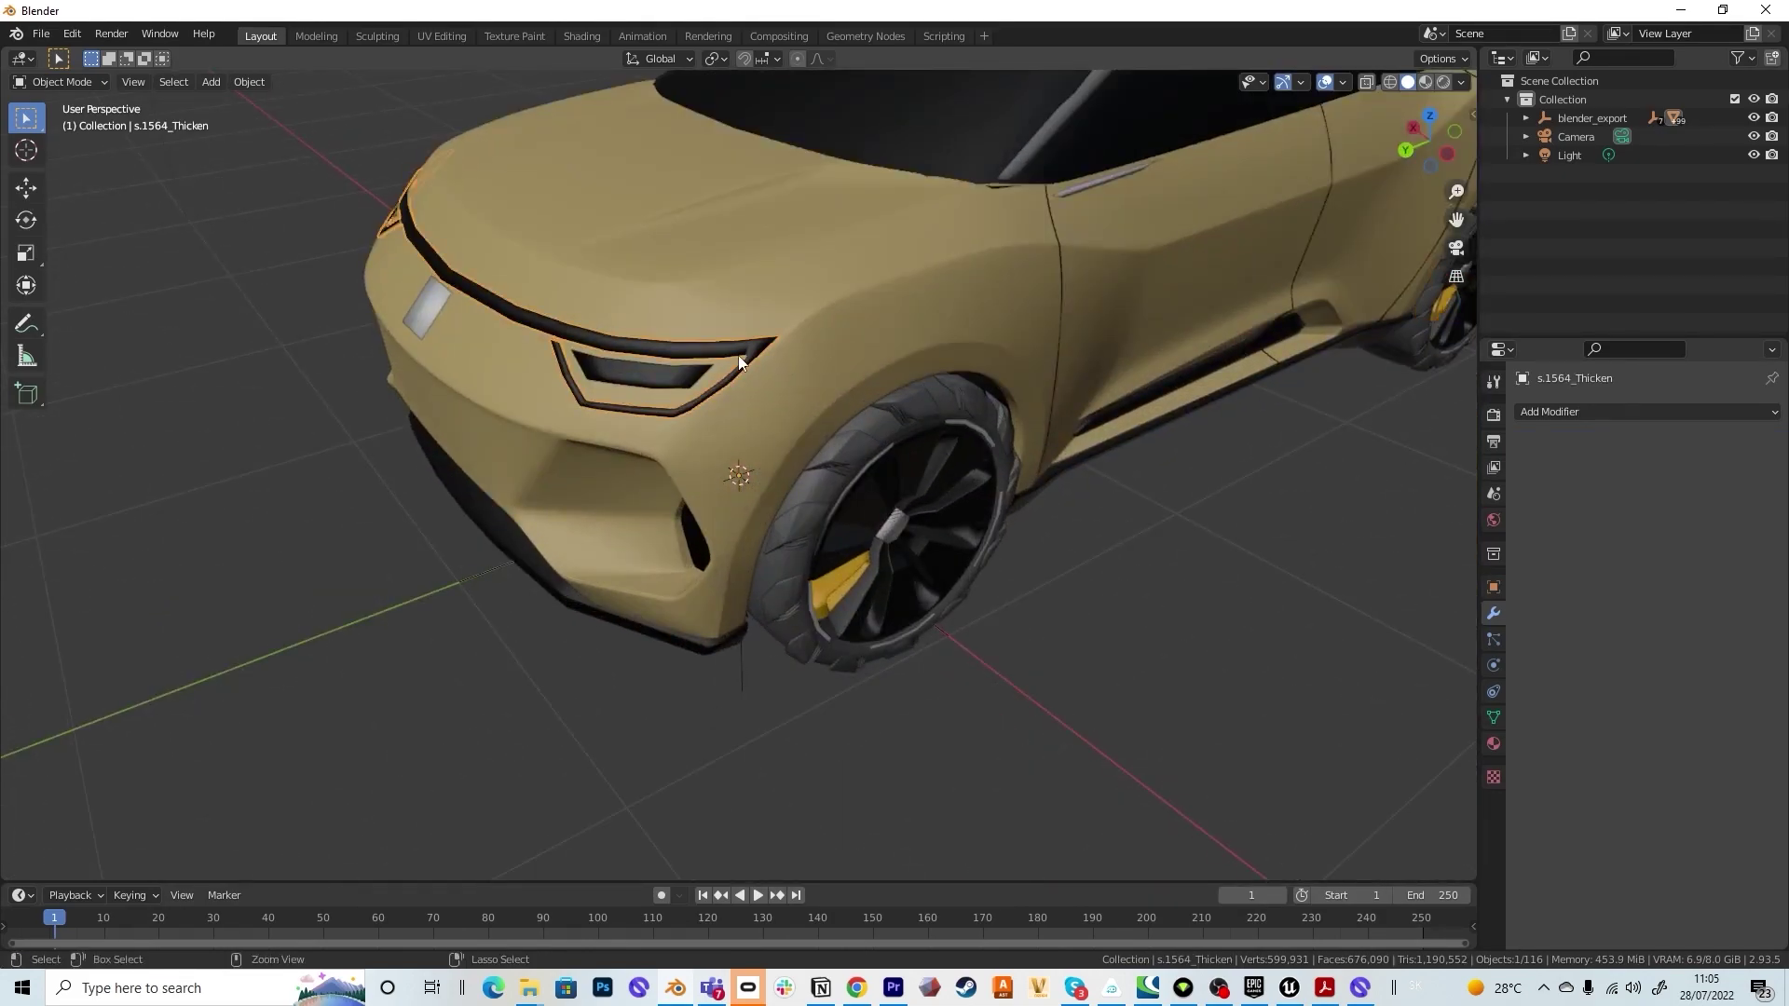
left_click(664, 371)
left_click(662, 374)
key("ctrl+3")
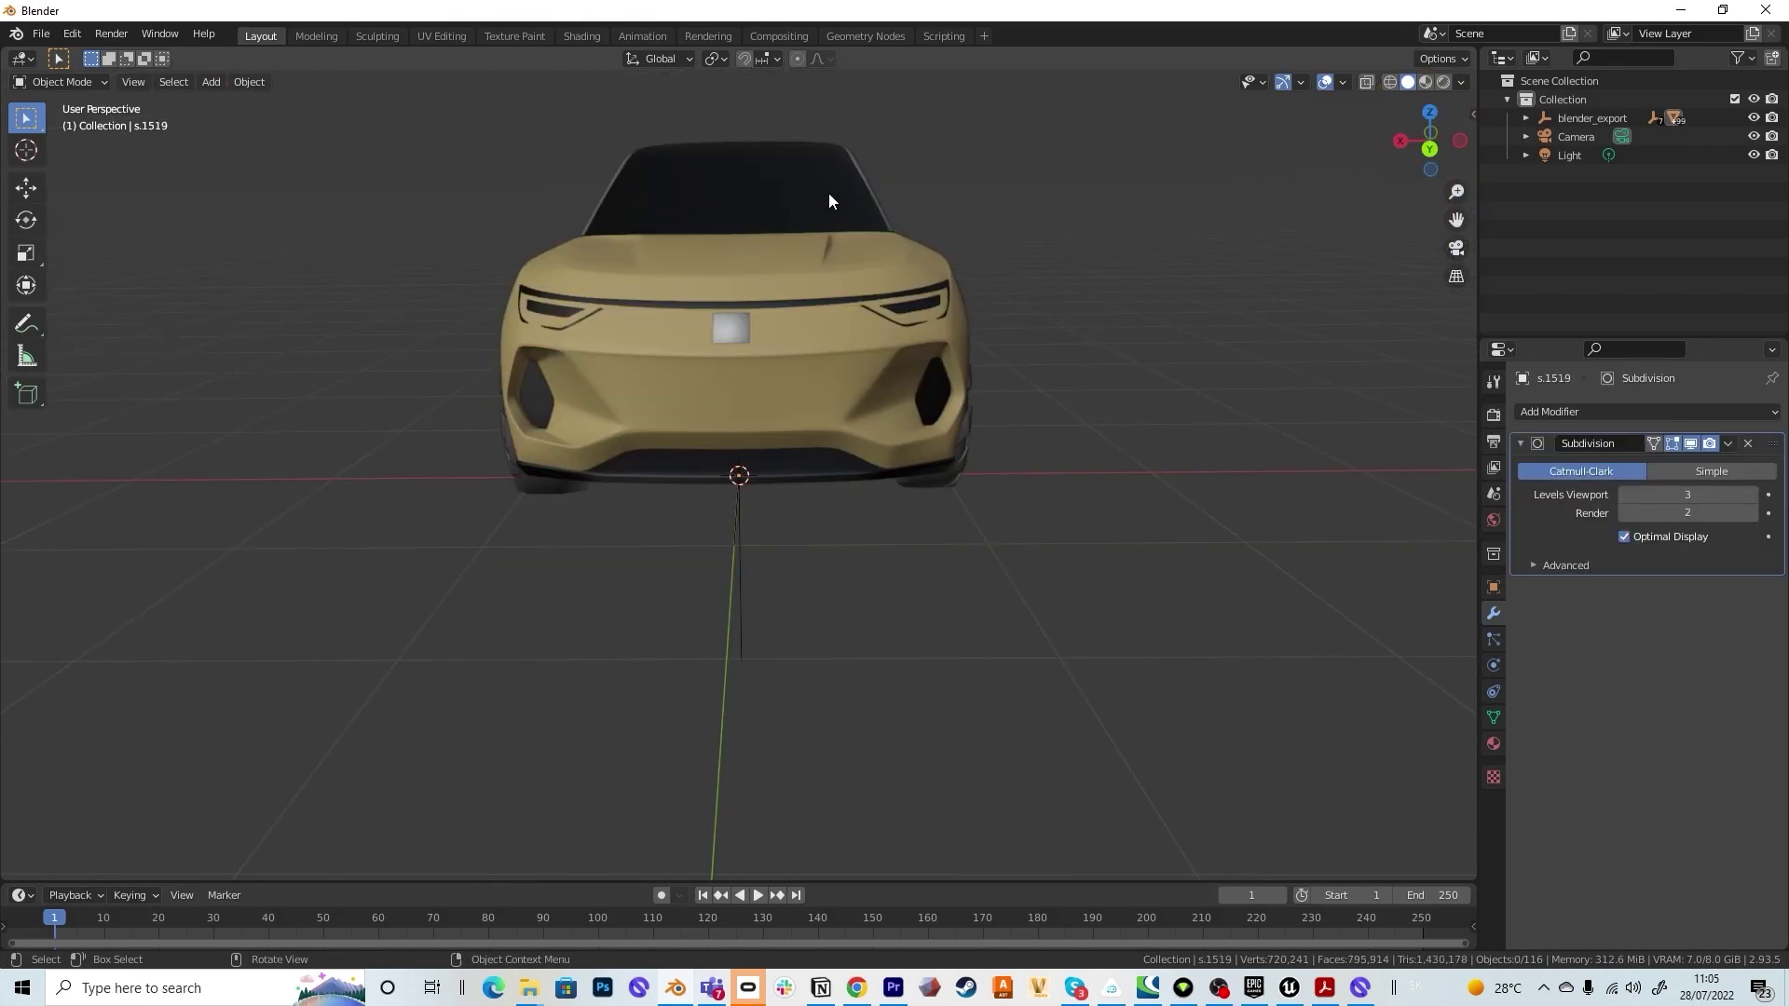
- Edit the roof mesh s.1843 in X-ray from the front orthographic view
left_click(829, 200)
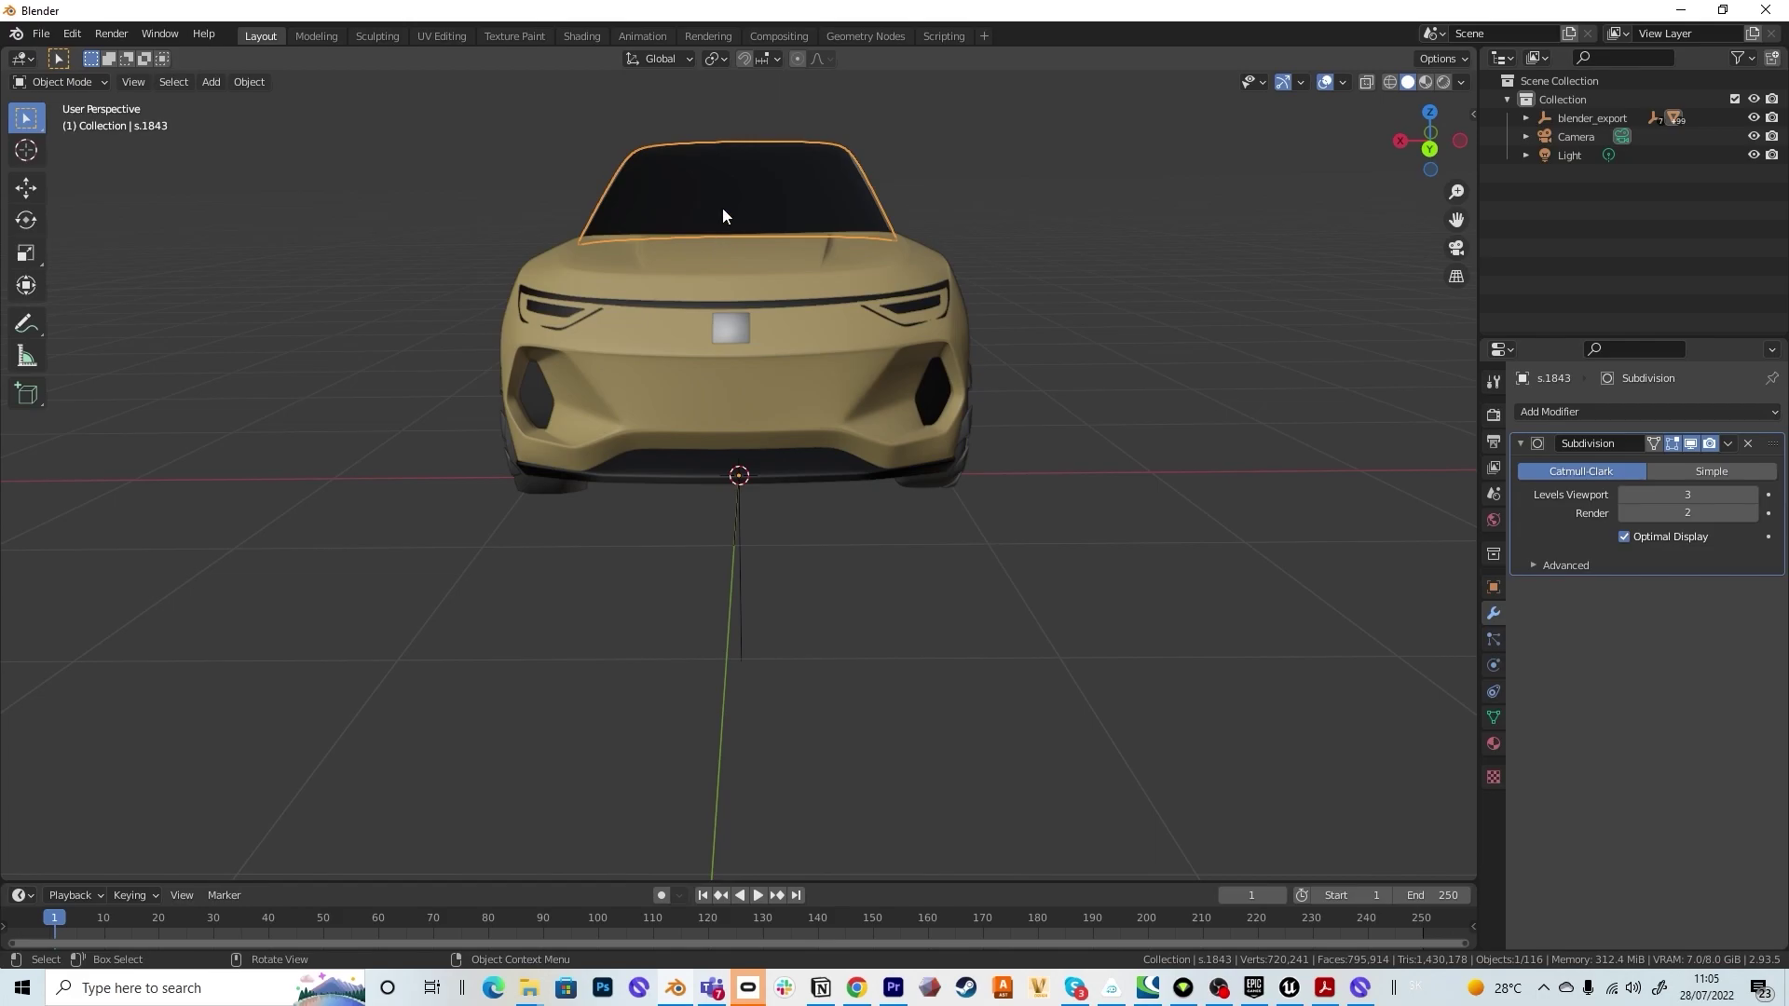
key("Tab")
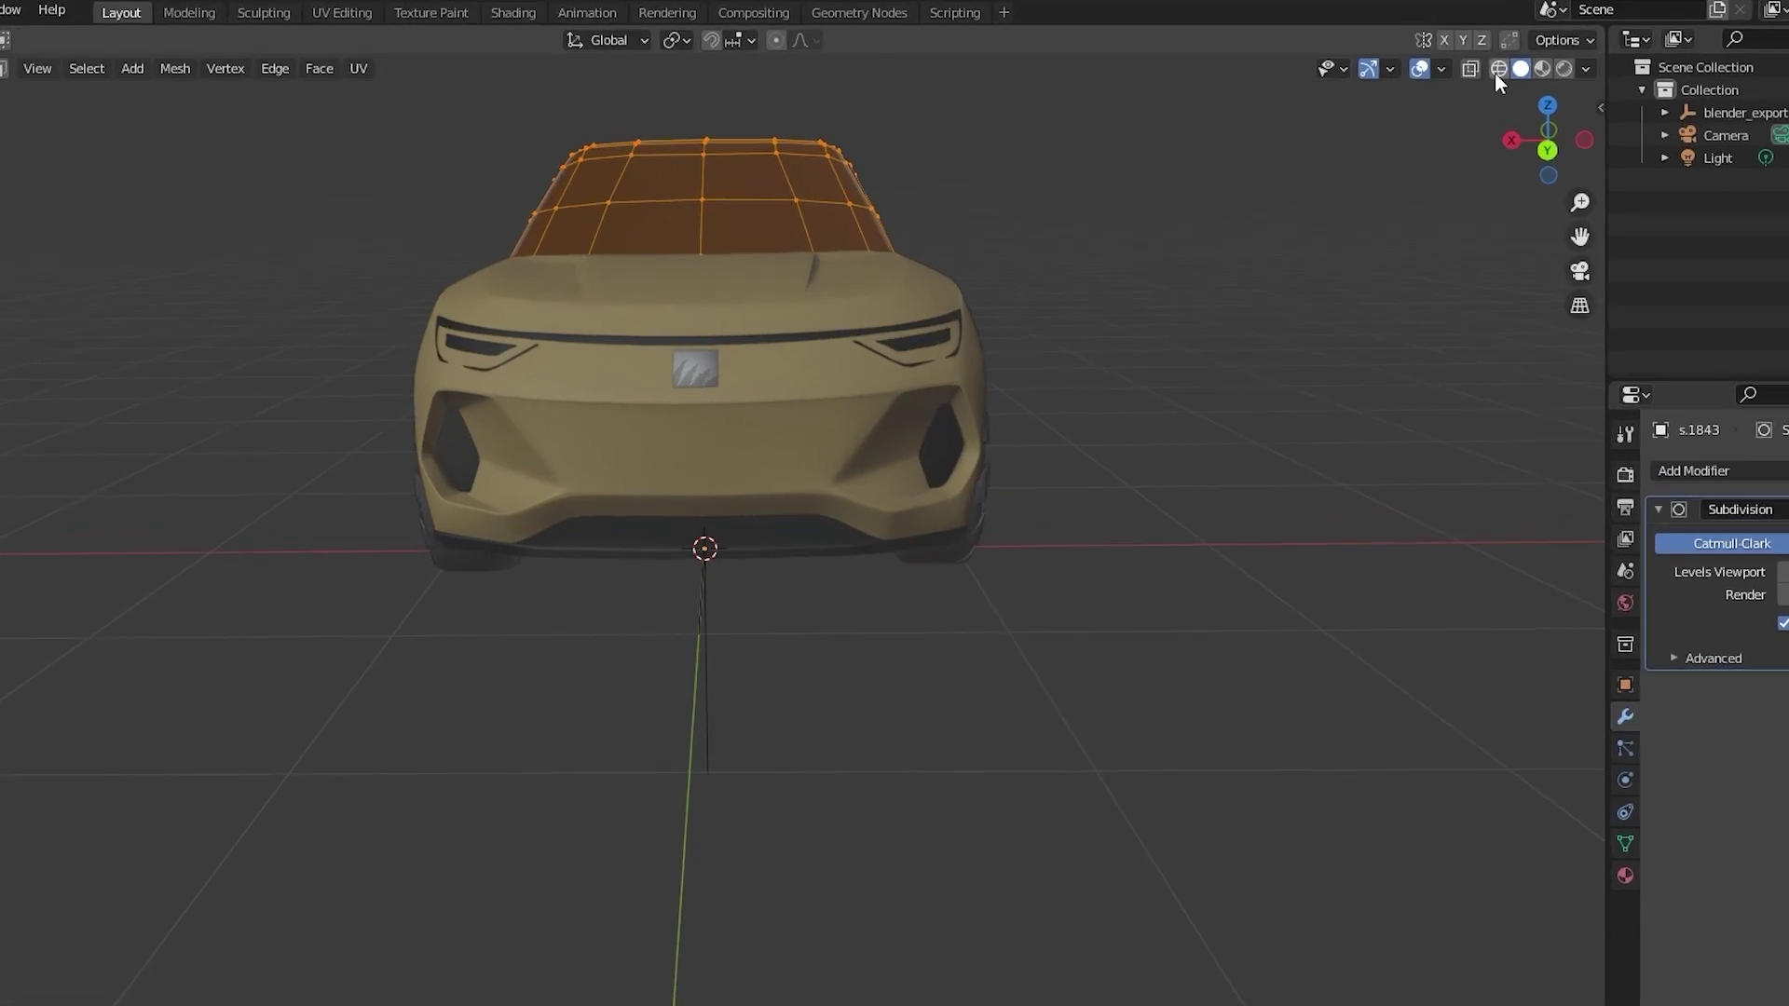
left_click(1498, 69)
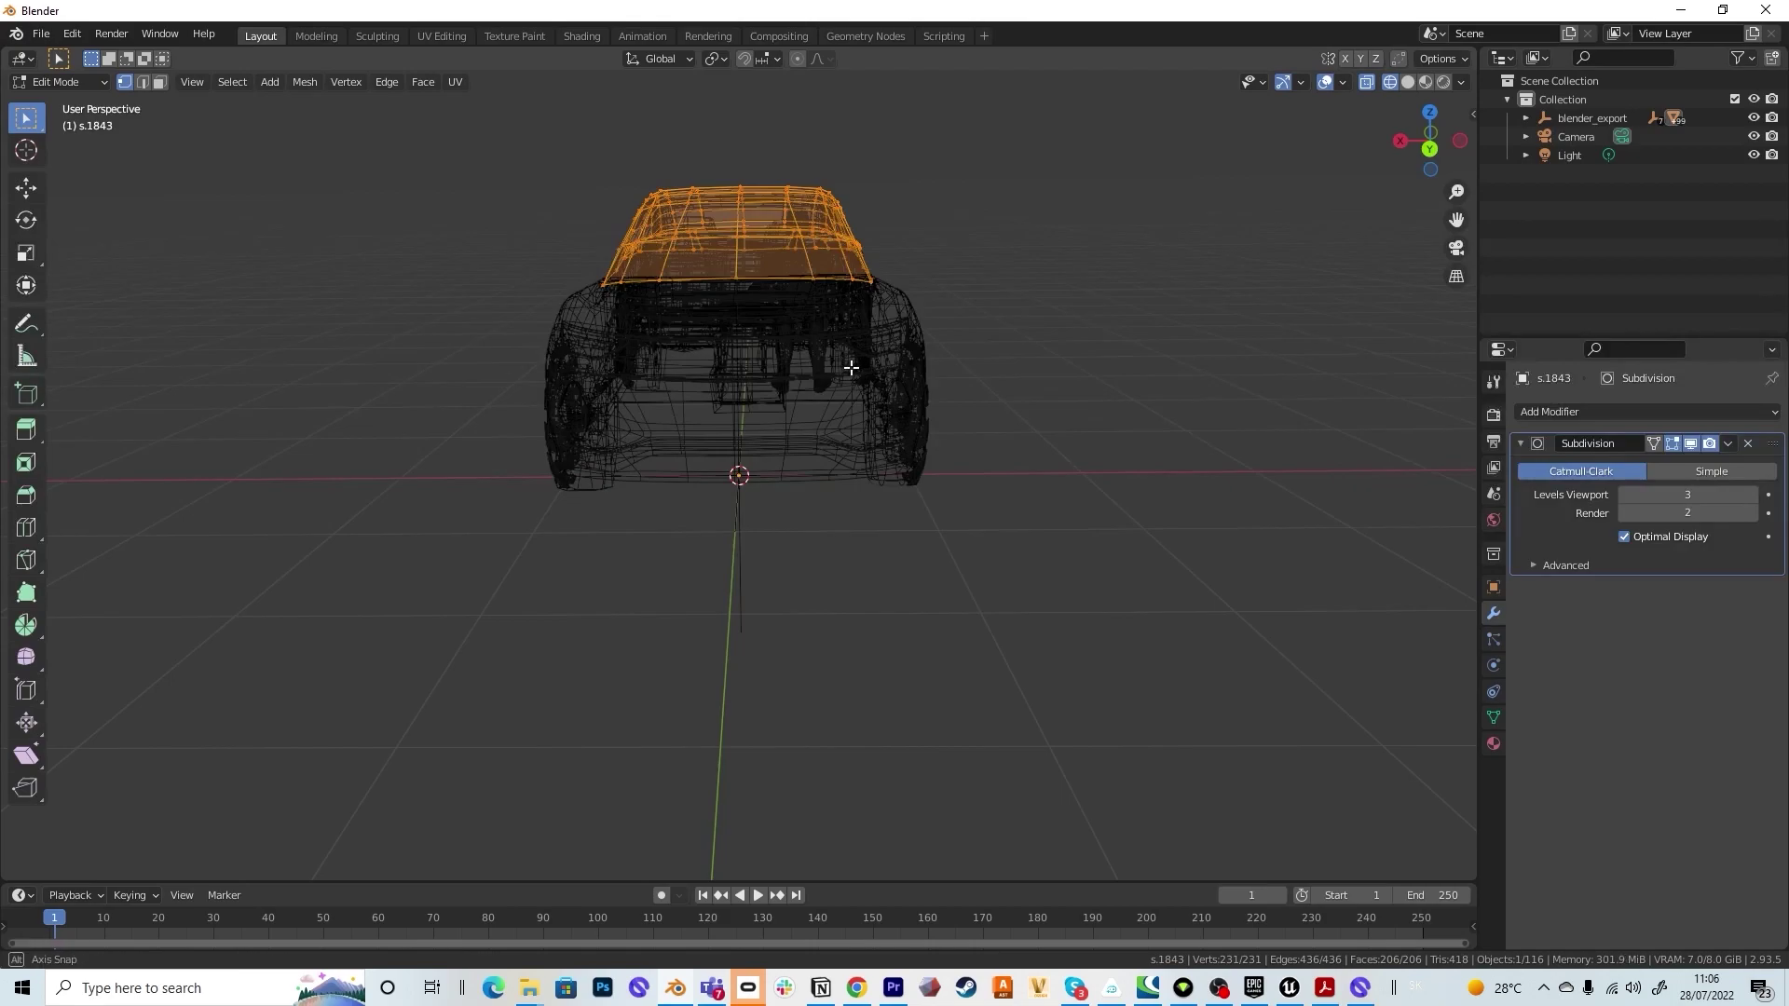
middle_click_drag(851, 368, 851, 361)
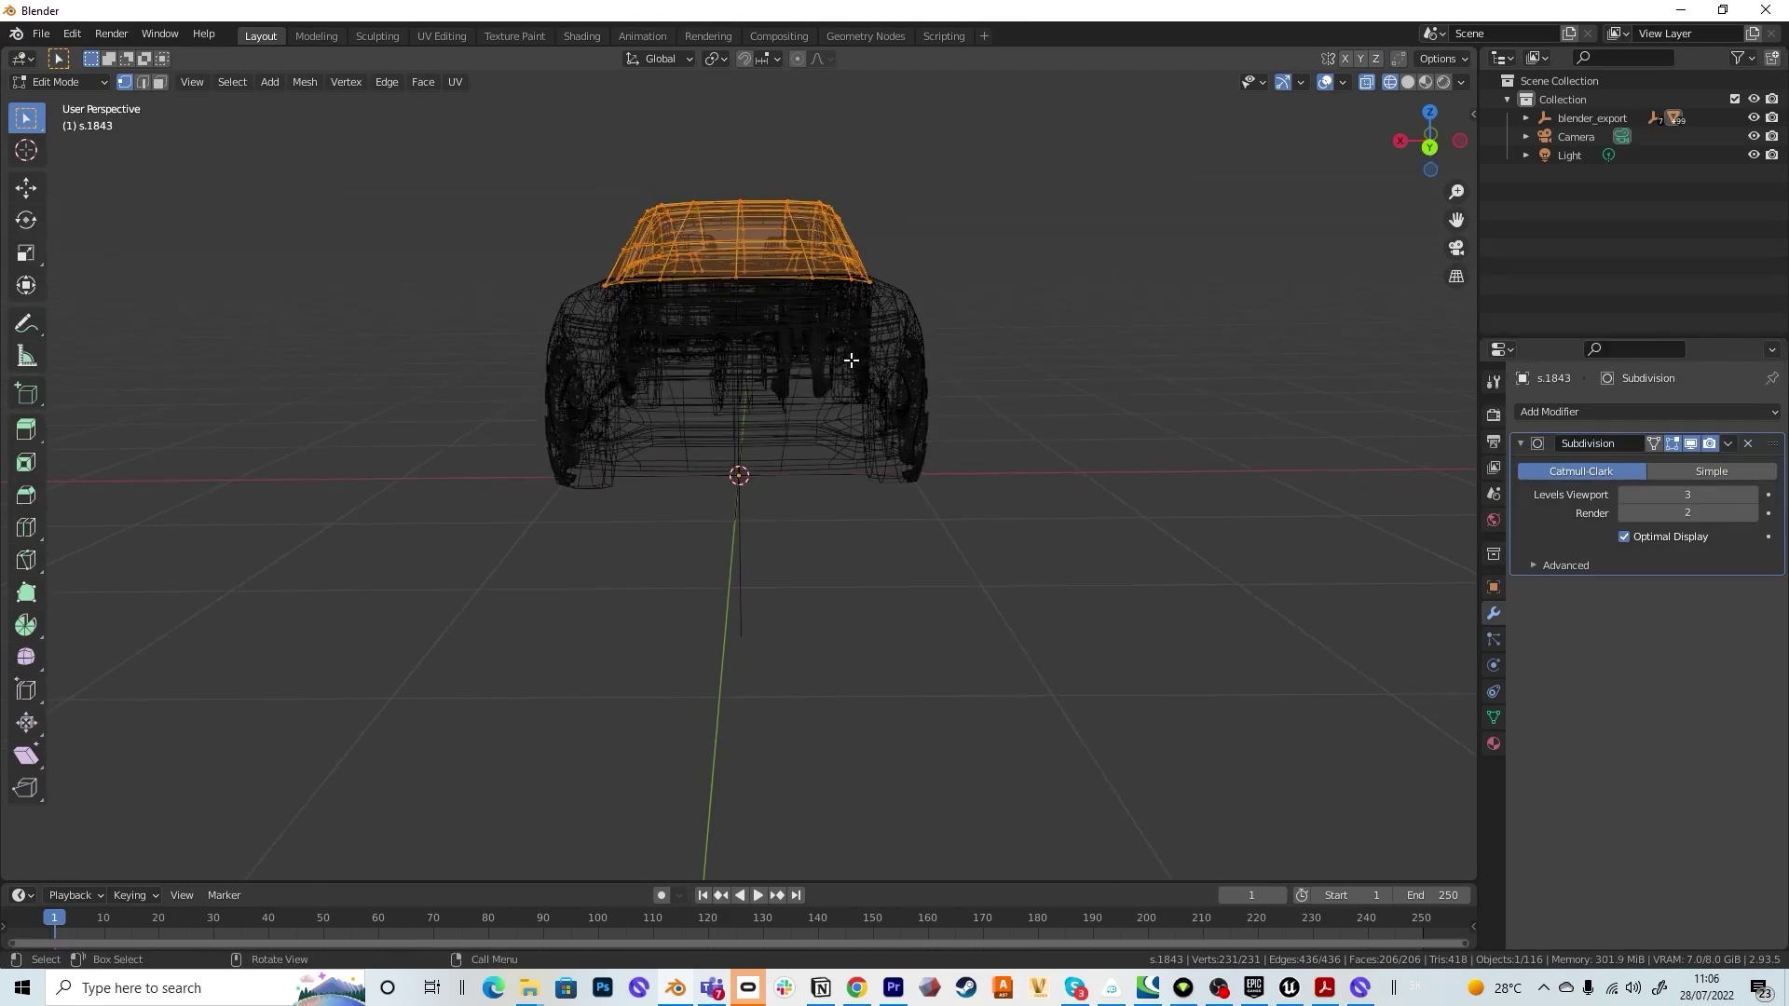
key("KP_1")
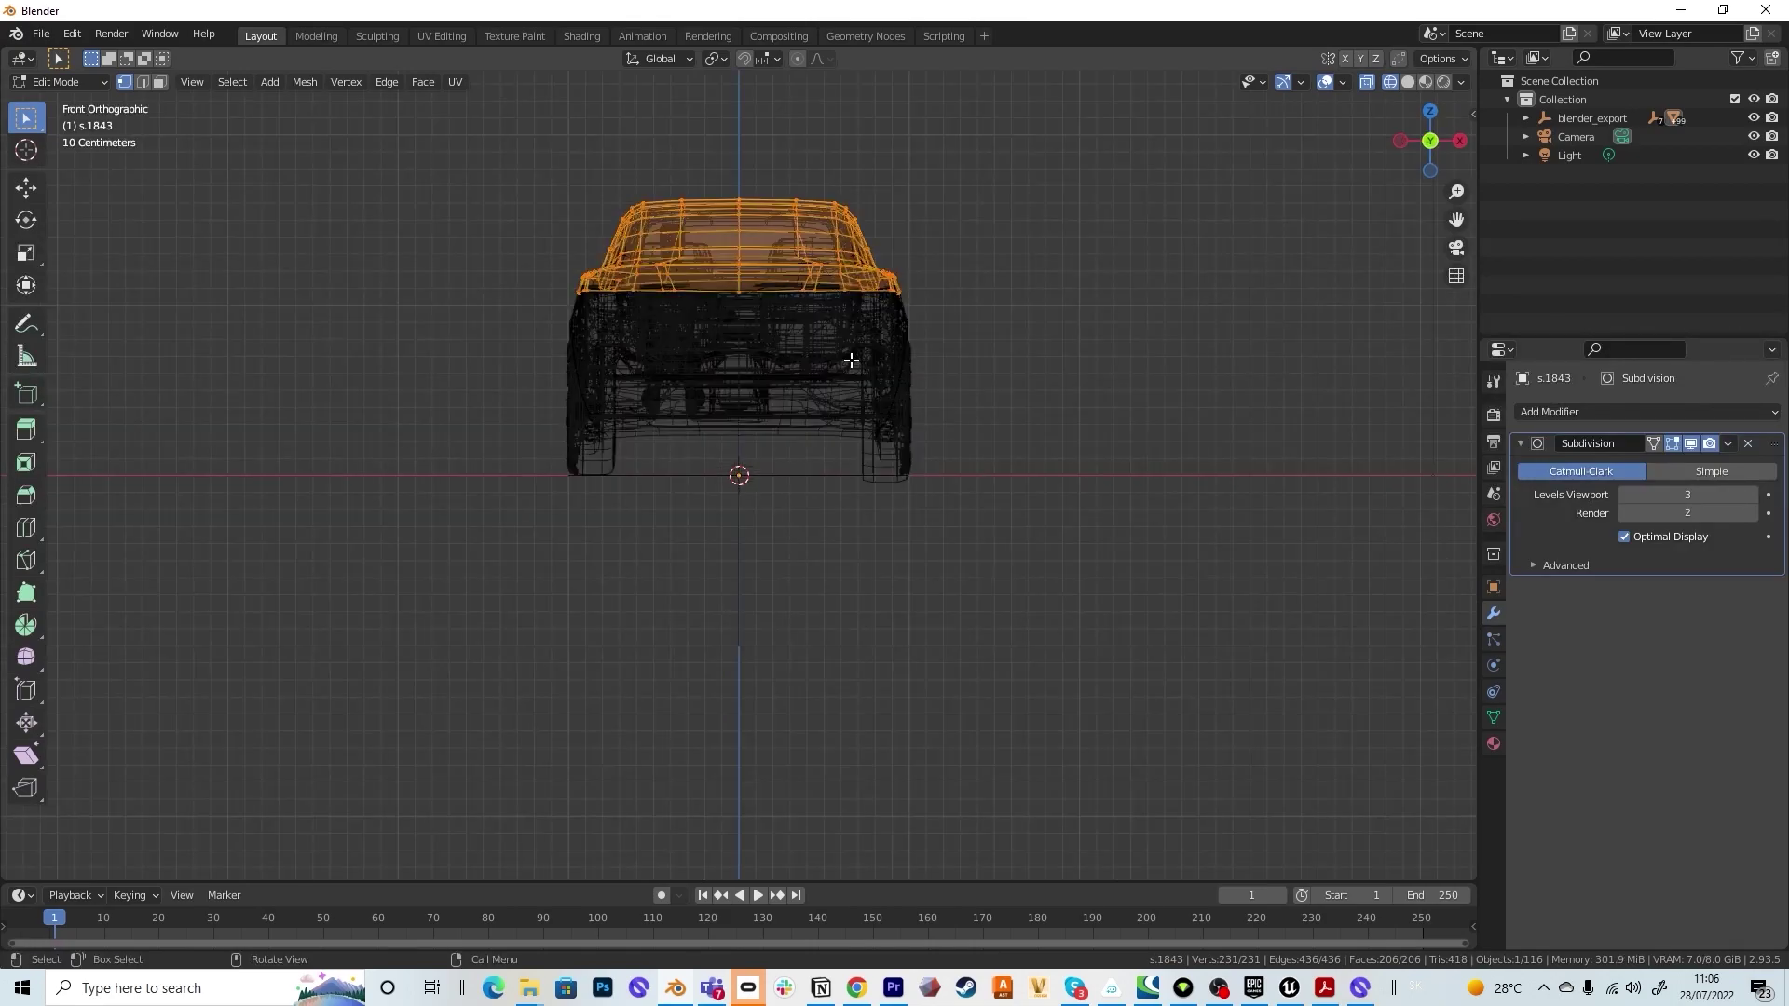
- Delete the right half of the roof's vertices, leaving 124, and return to solid shading
left_click_drag(756, 152, 969, 389)
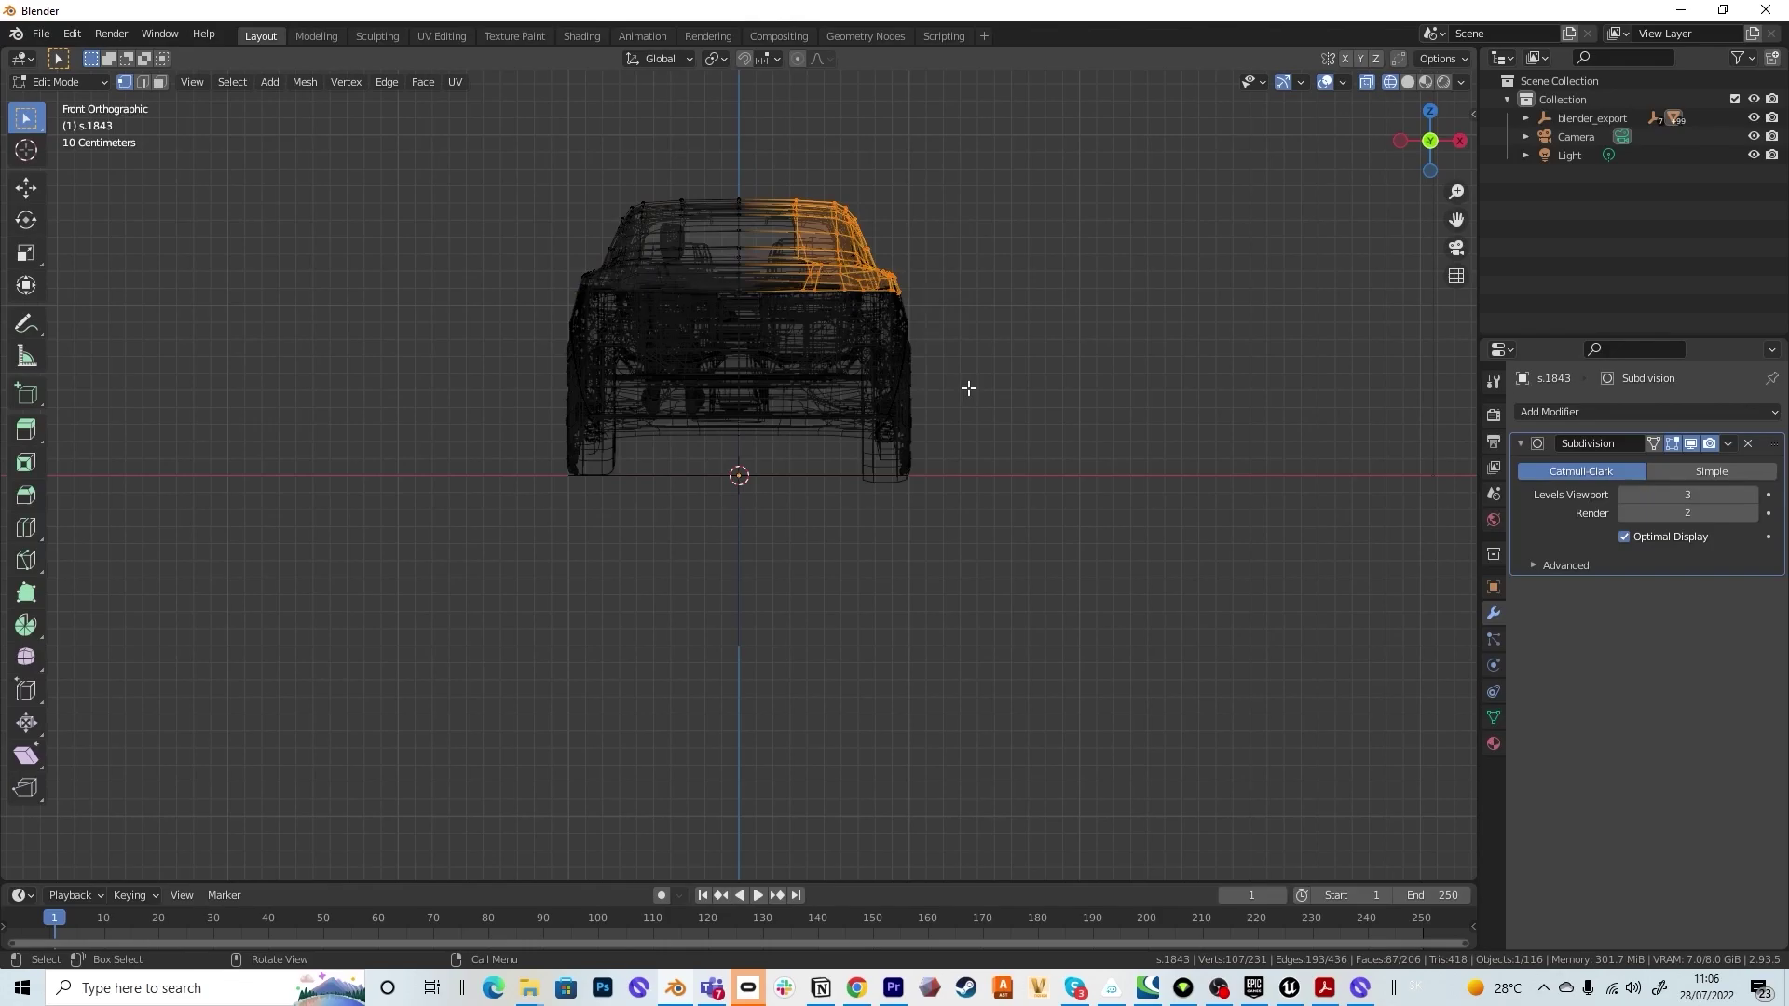
key("x")
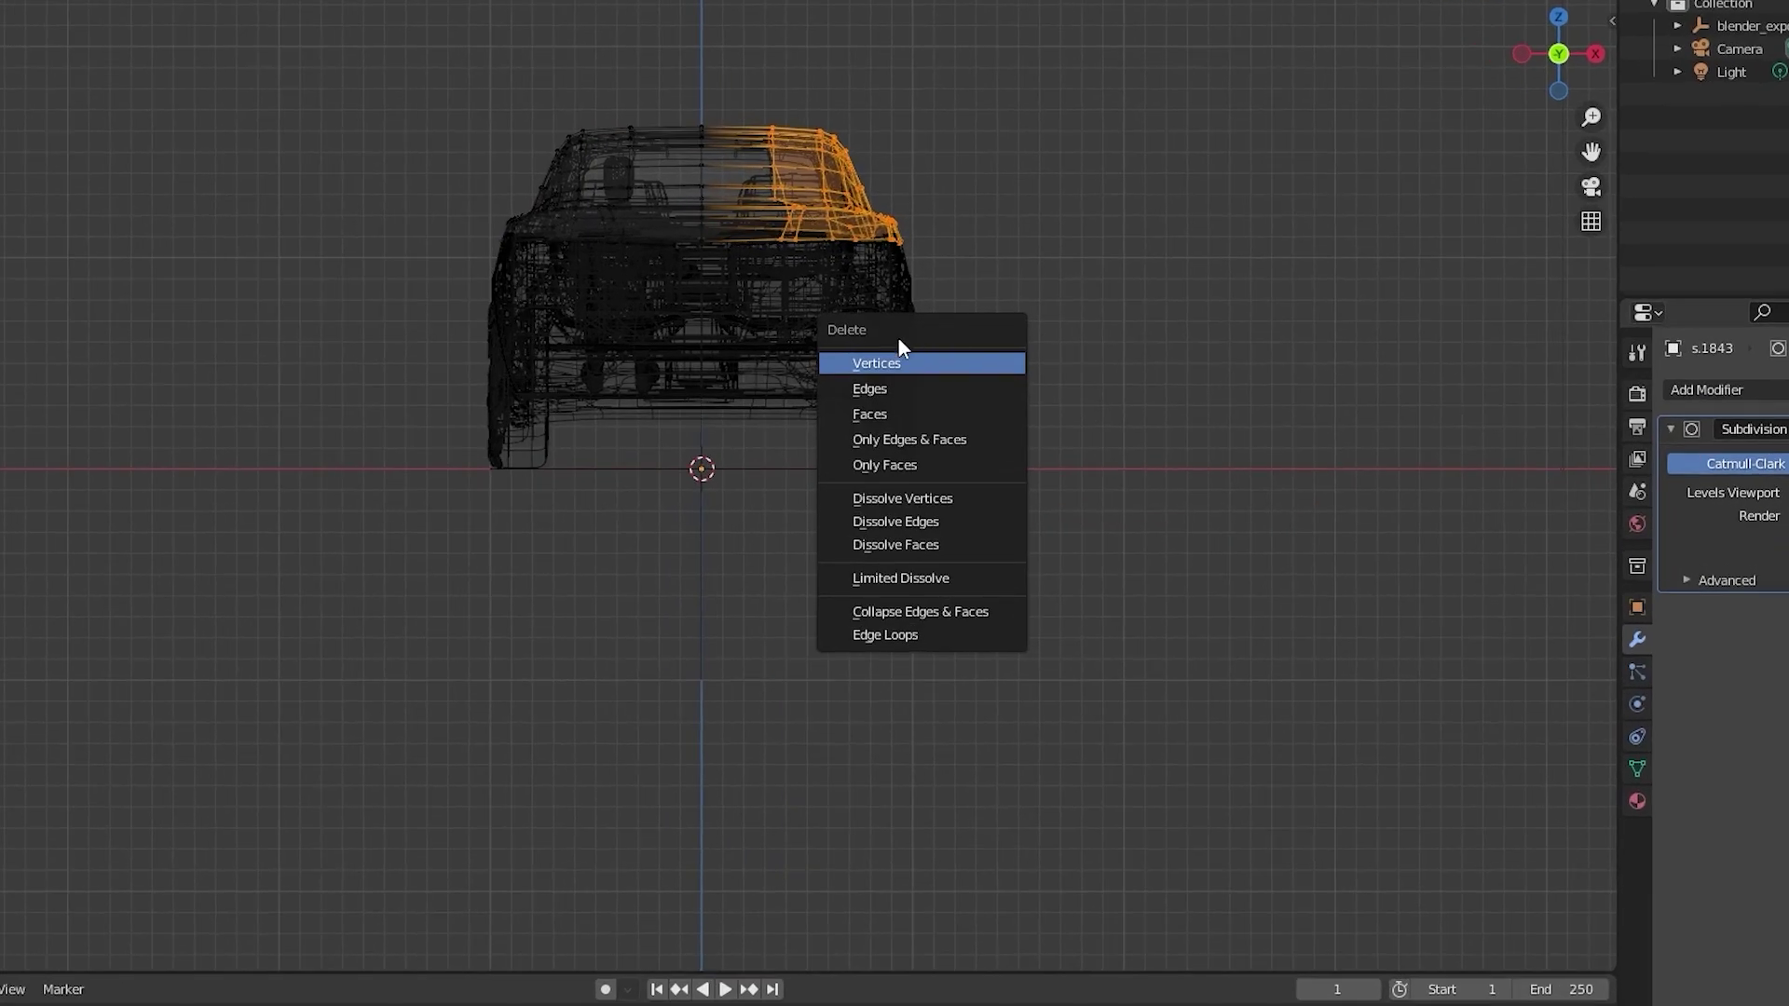
left_click(905, 362)
scroll(830, 440, "down", 3)
middle_click_drag(830, 440, 811, 493)
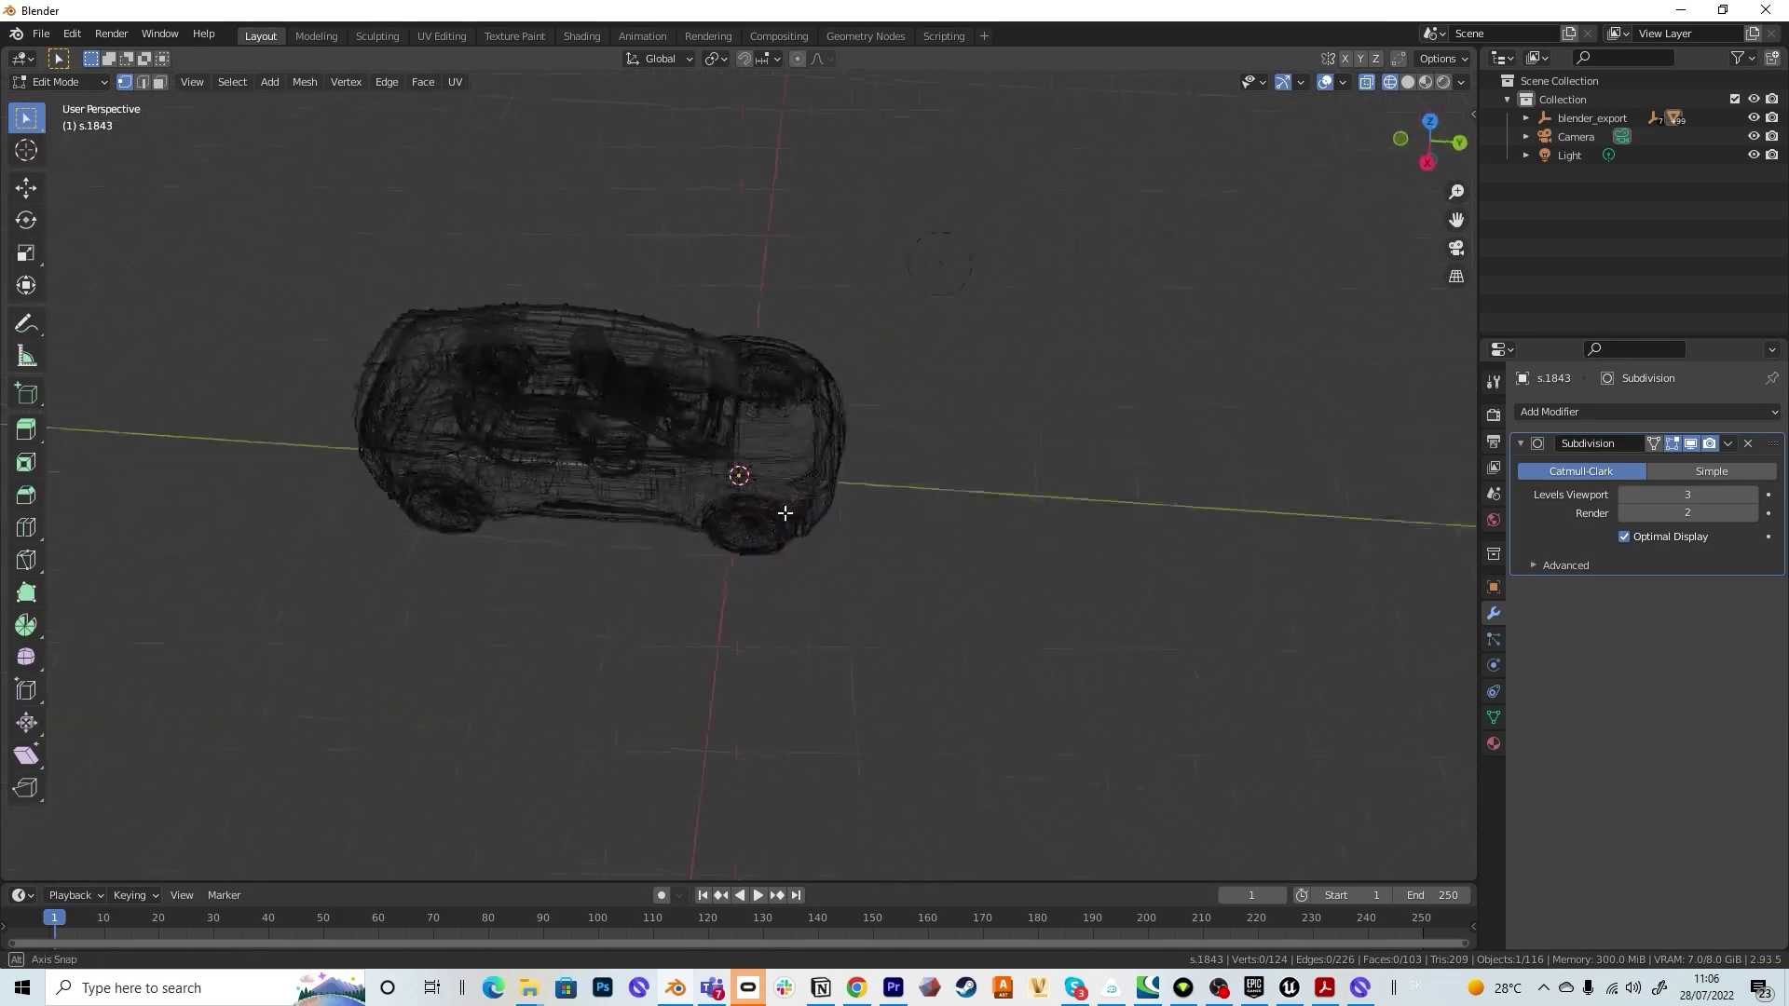
left_click(1408, 82)
mouse_move(987, 400)
middle_mouse_down()
mouse_move(950, 444)
mouse_move(909, 383)
mouse_move(982, 429)
mouse_move(1026, 418)
mouse_move(990, 421)
middle_mouse_up()
- Give roof s.1843 an X-axis Mirror modifier and move it above Subdivision
key("Tab")
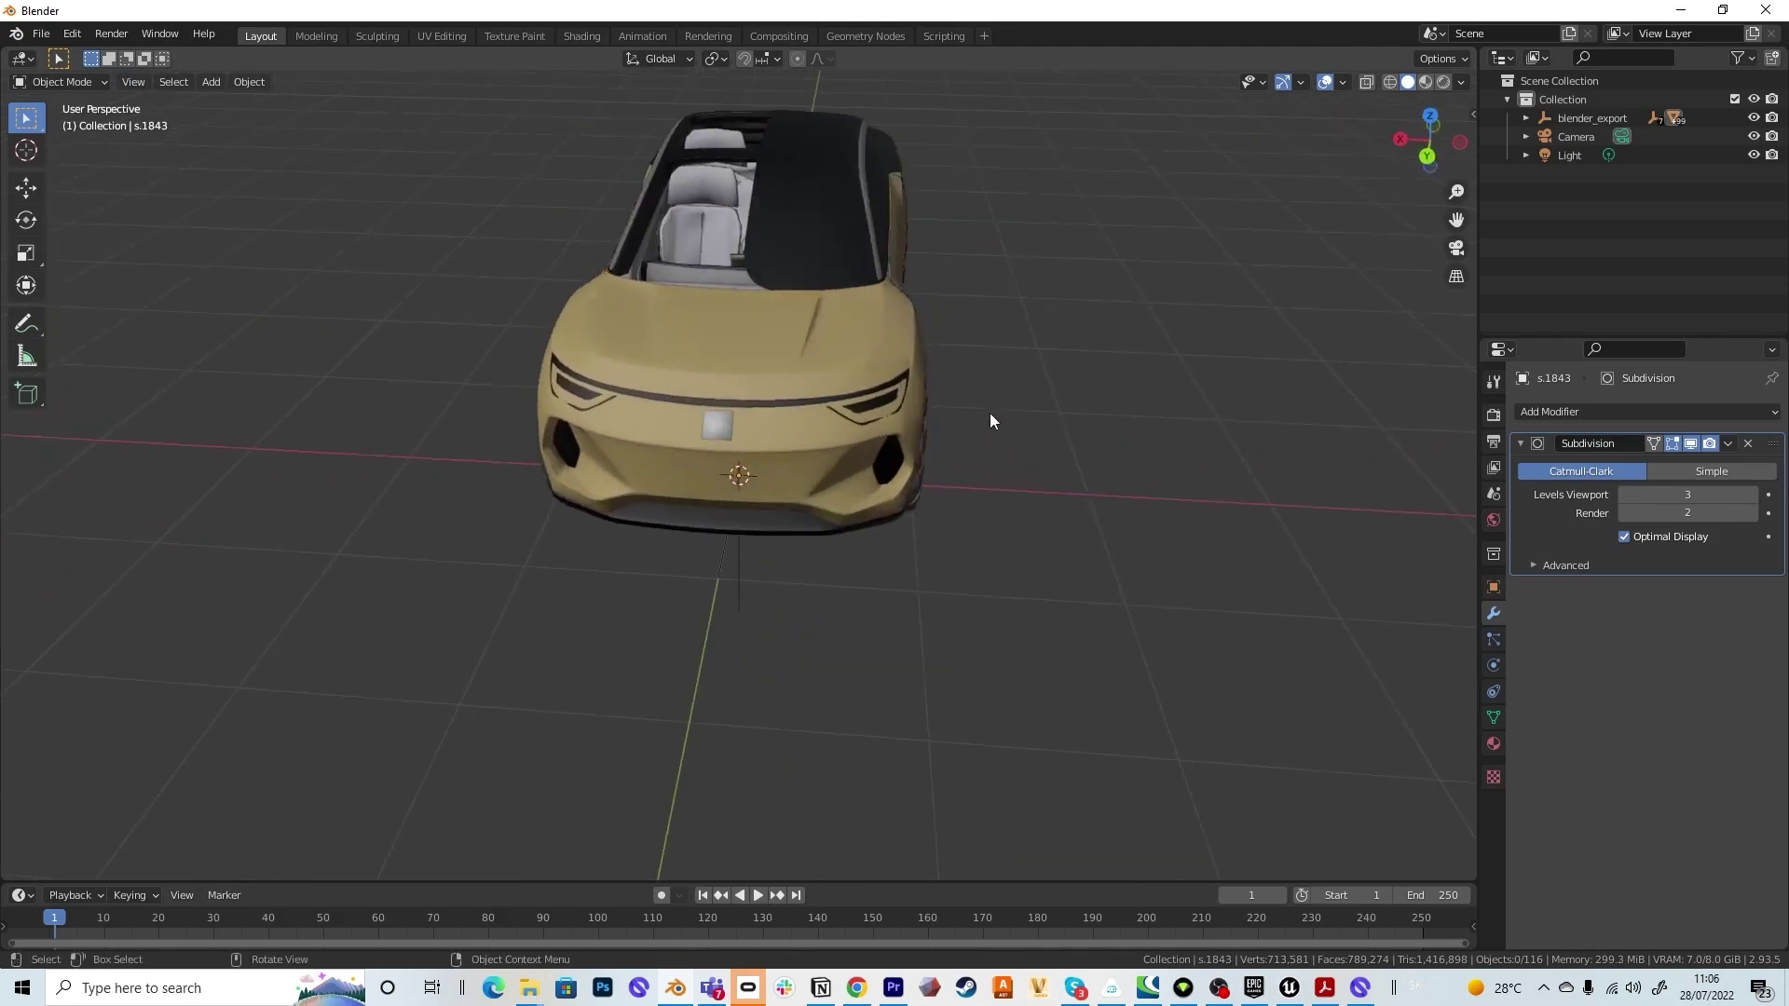
left_click(782, 200)
left_click(1562, 412)
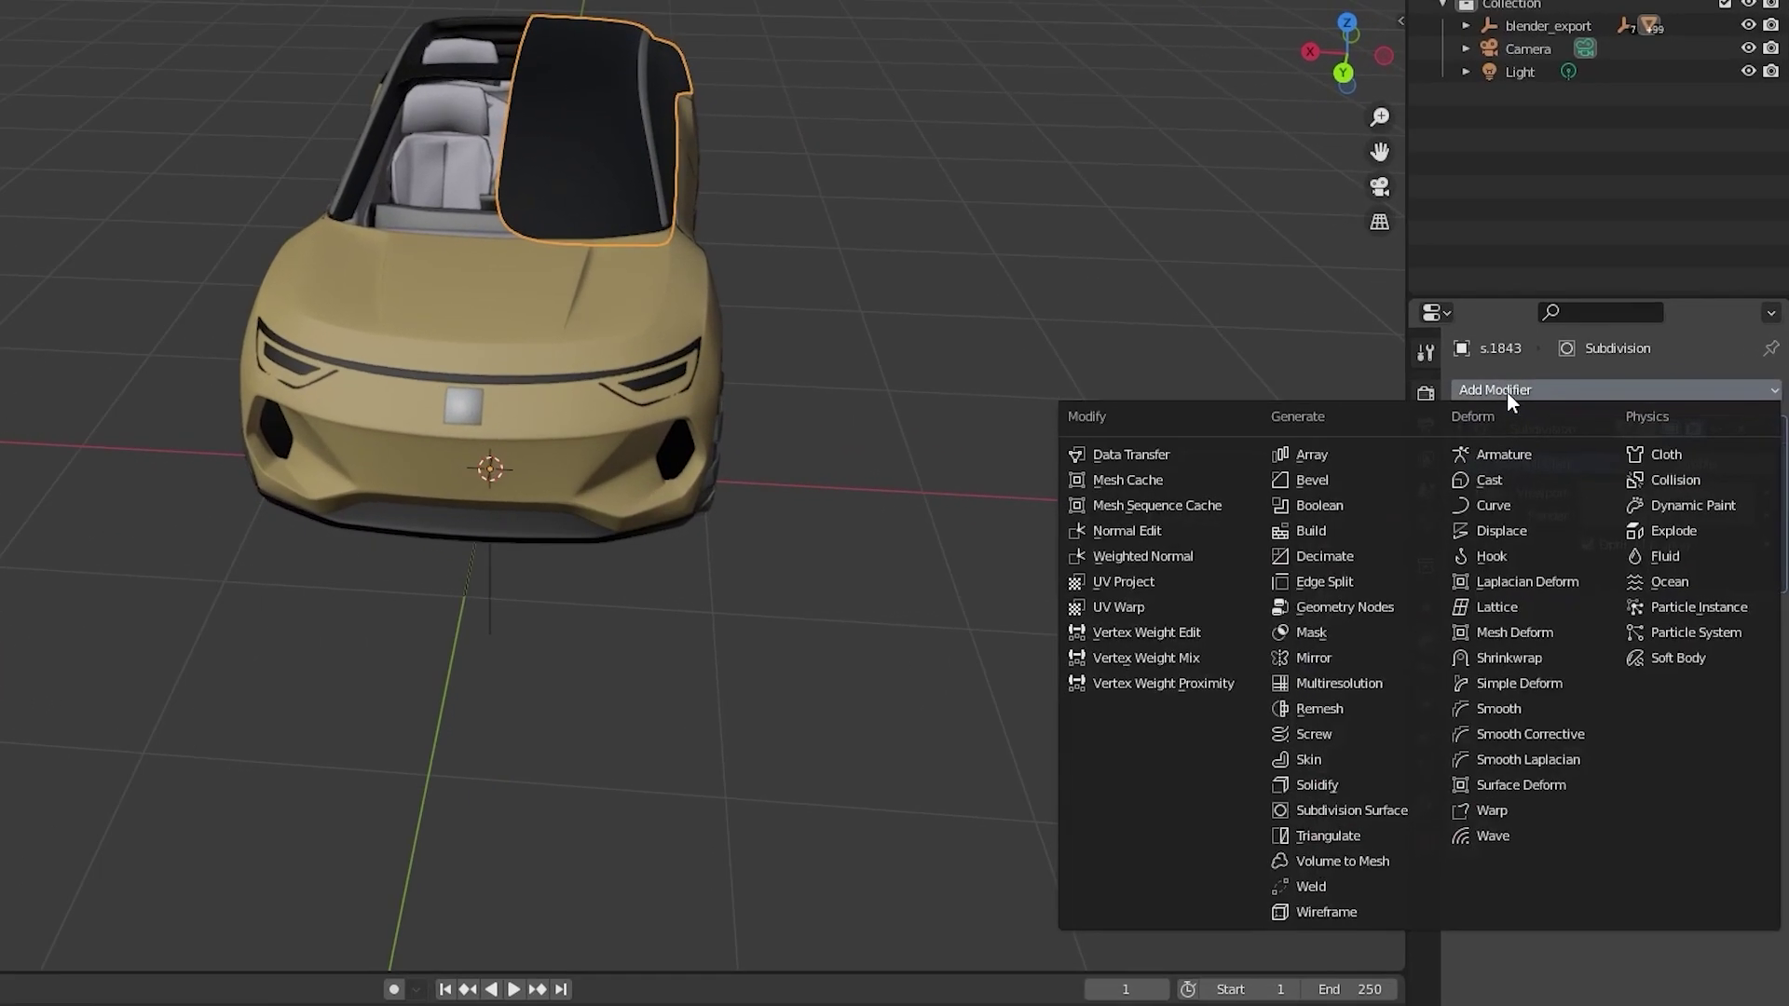
left_click(1321, 659)
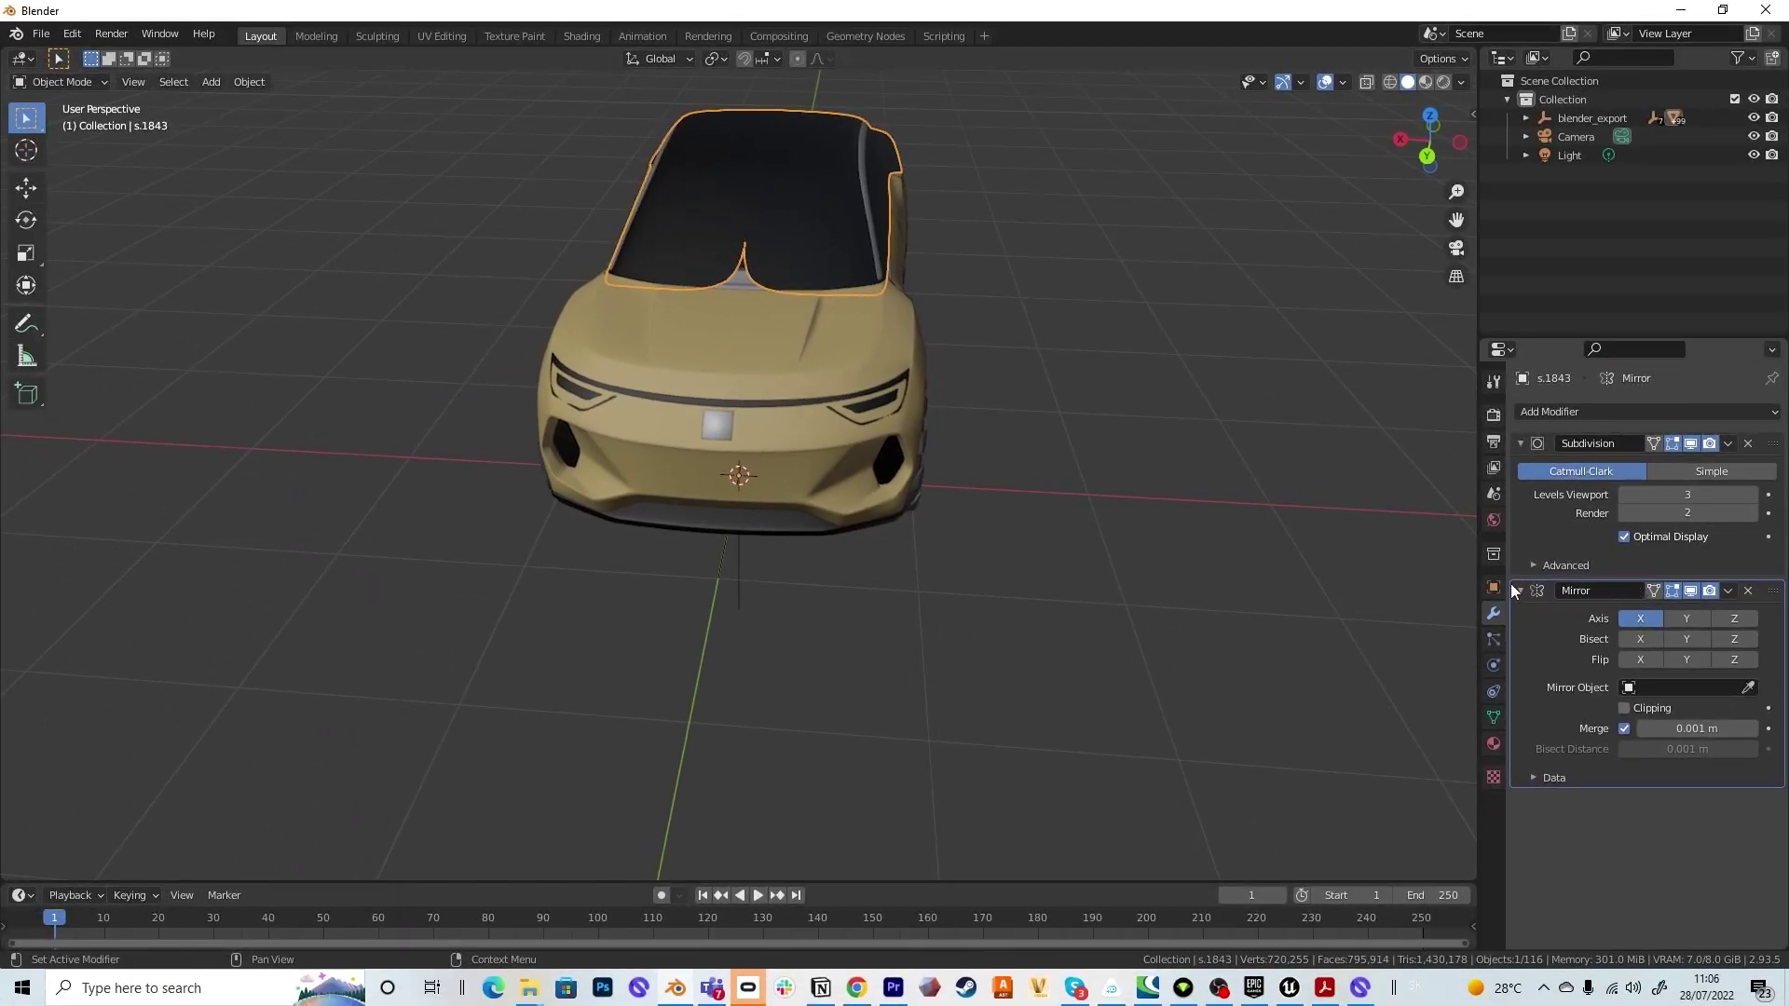
middle_click_drag(790, 300, 791, 364)
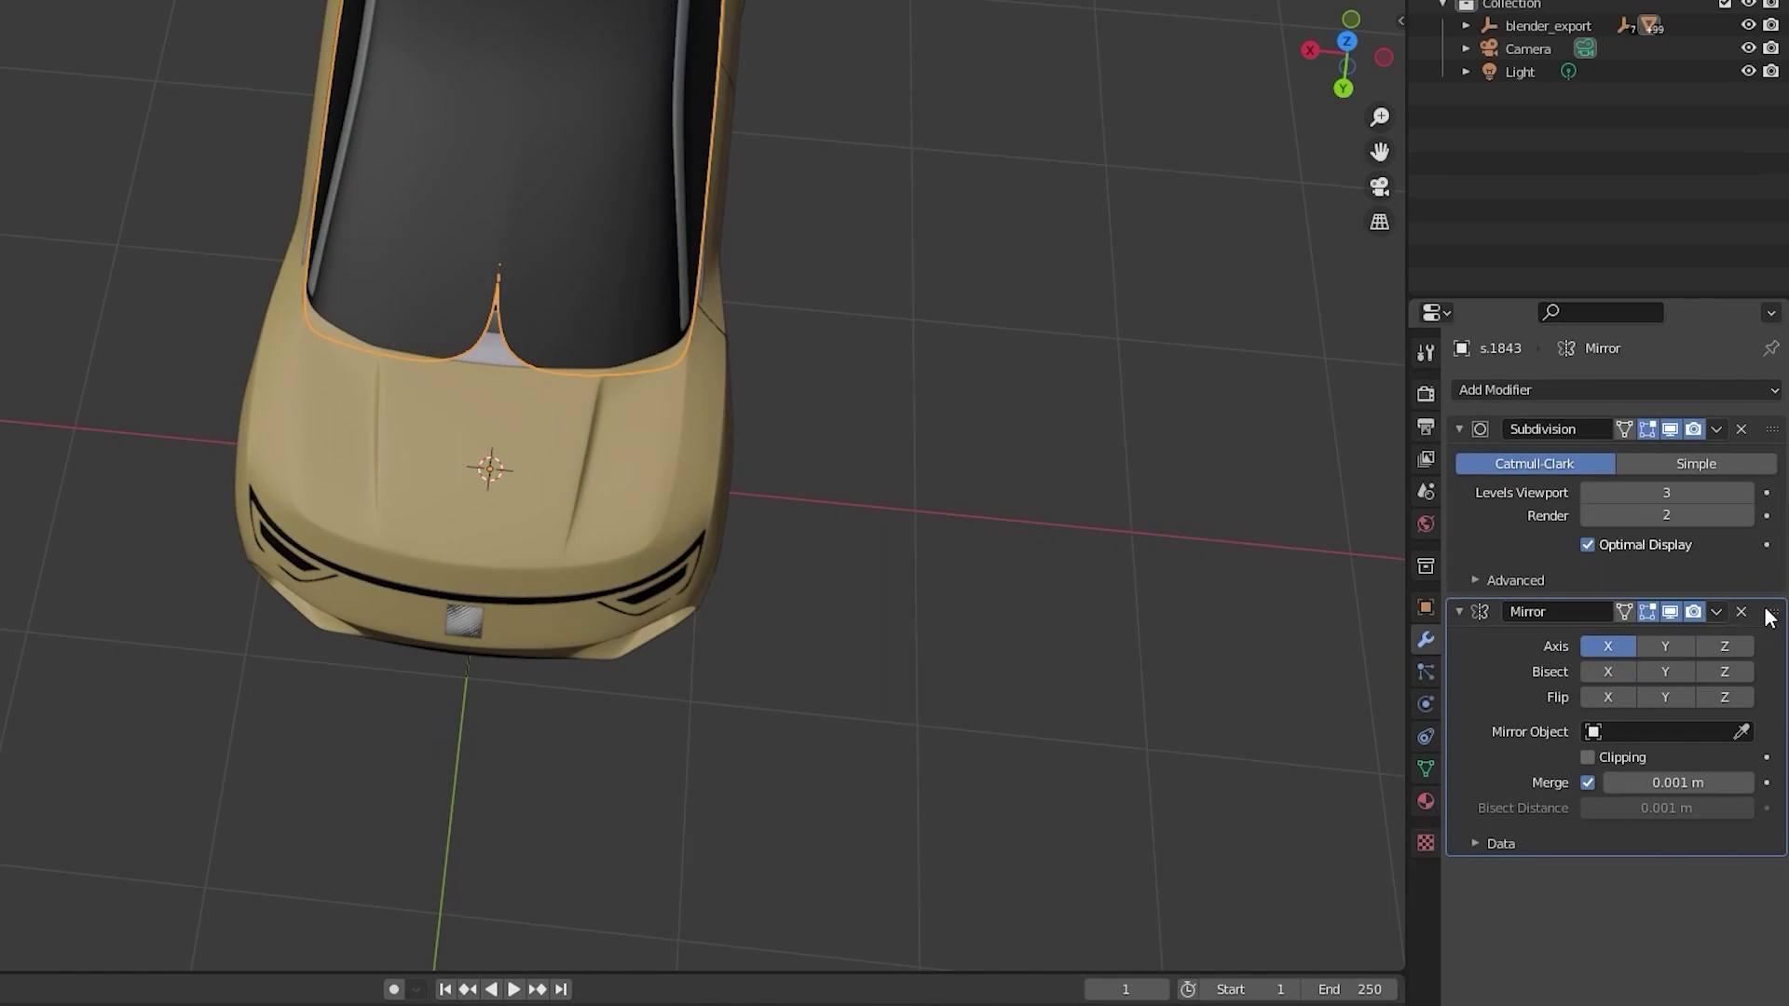
left_click_drag(1772, 613, 1753, 423)
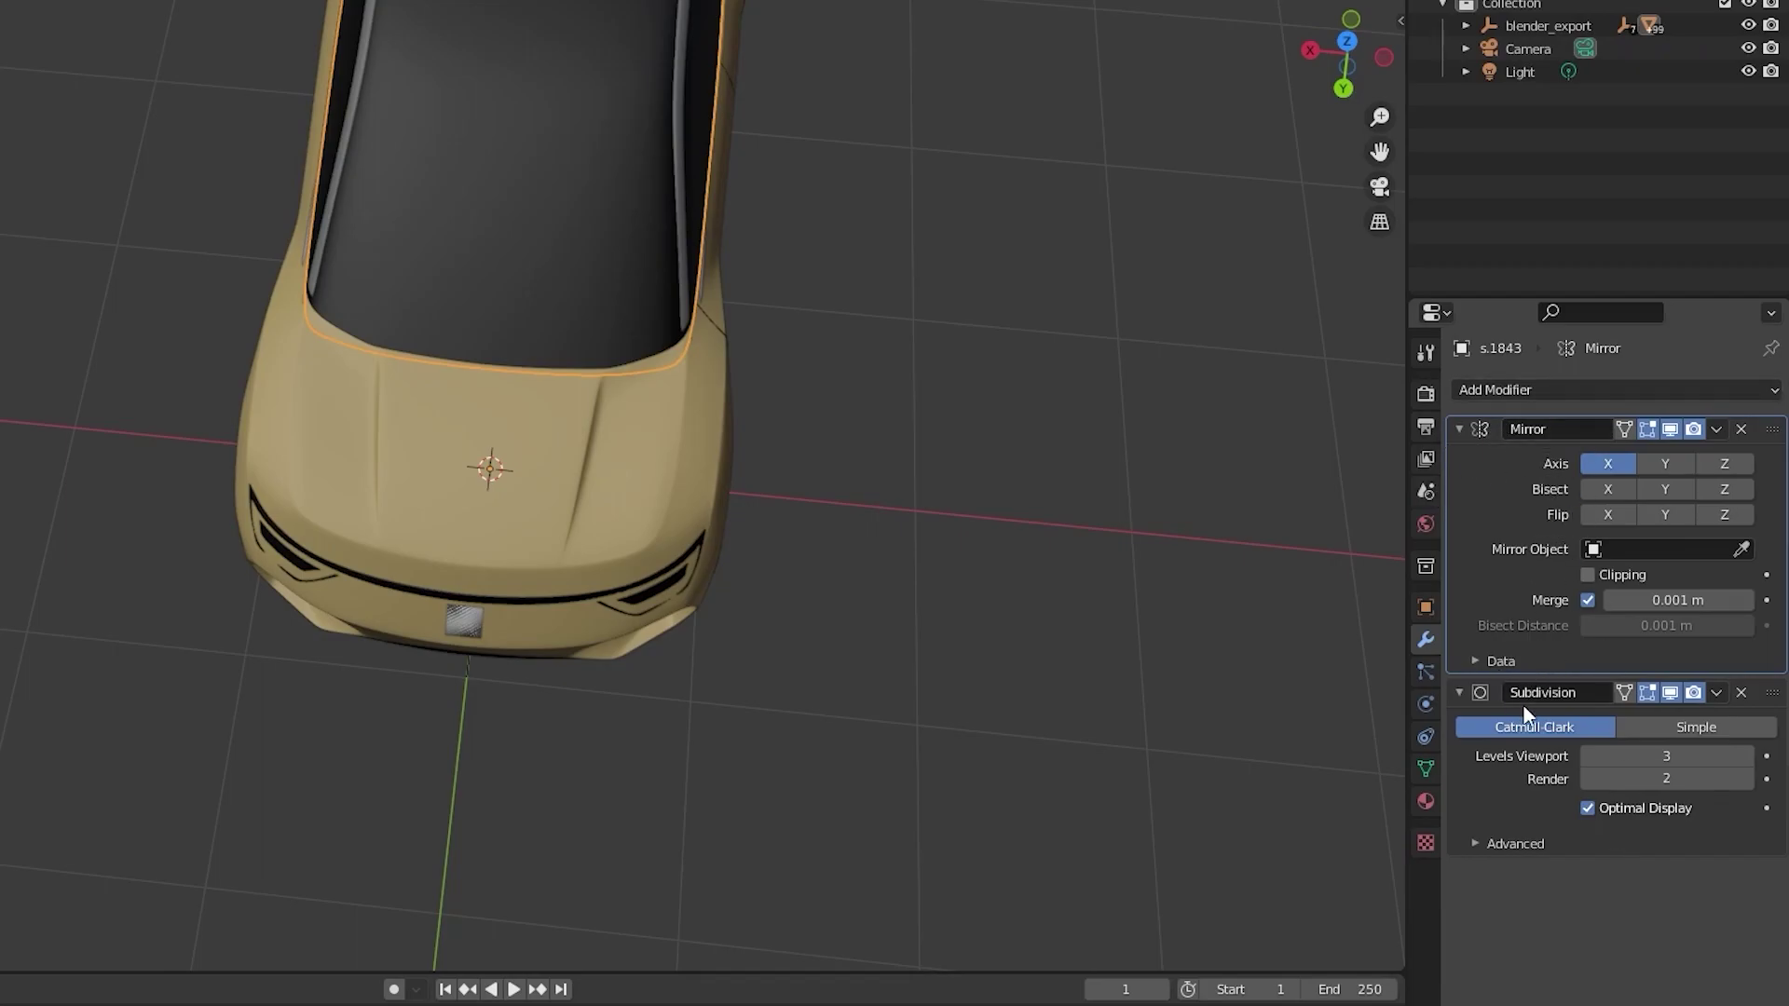
middle_click_drag(894, 655, 773, 485)
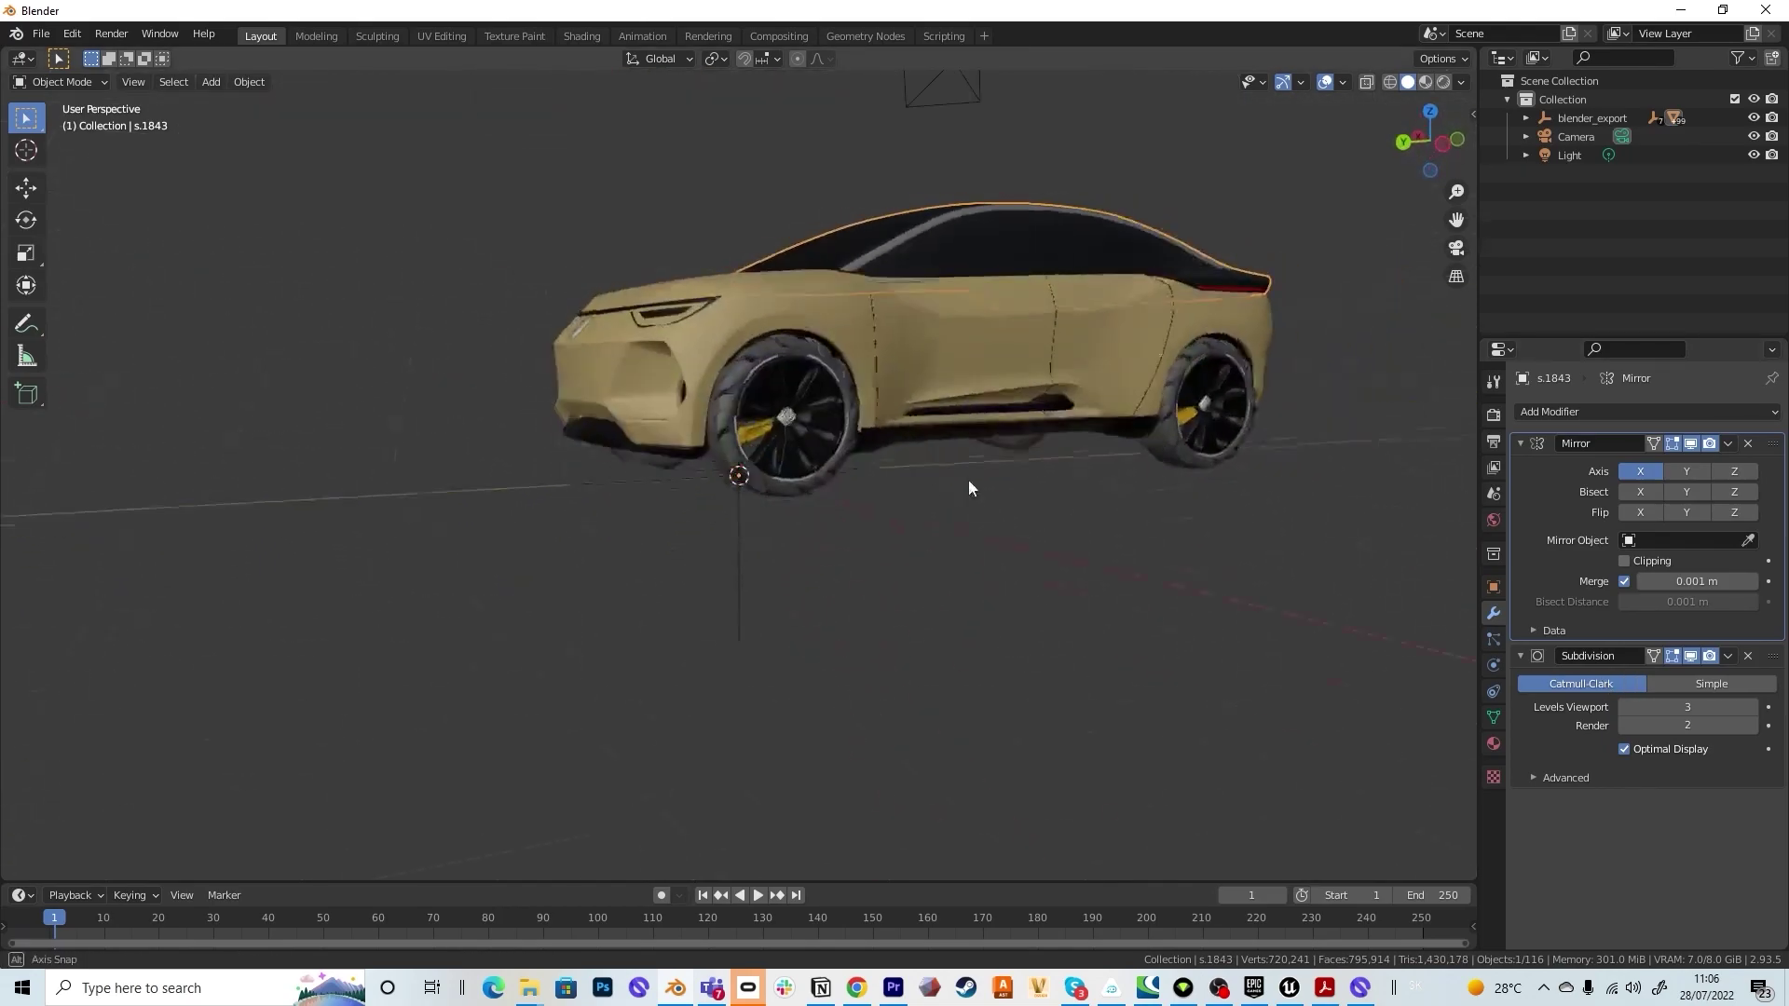
middle_click_drag(969, 488, 1096, 517)
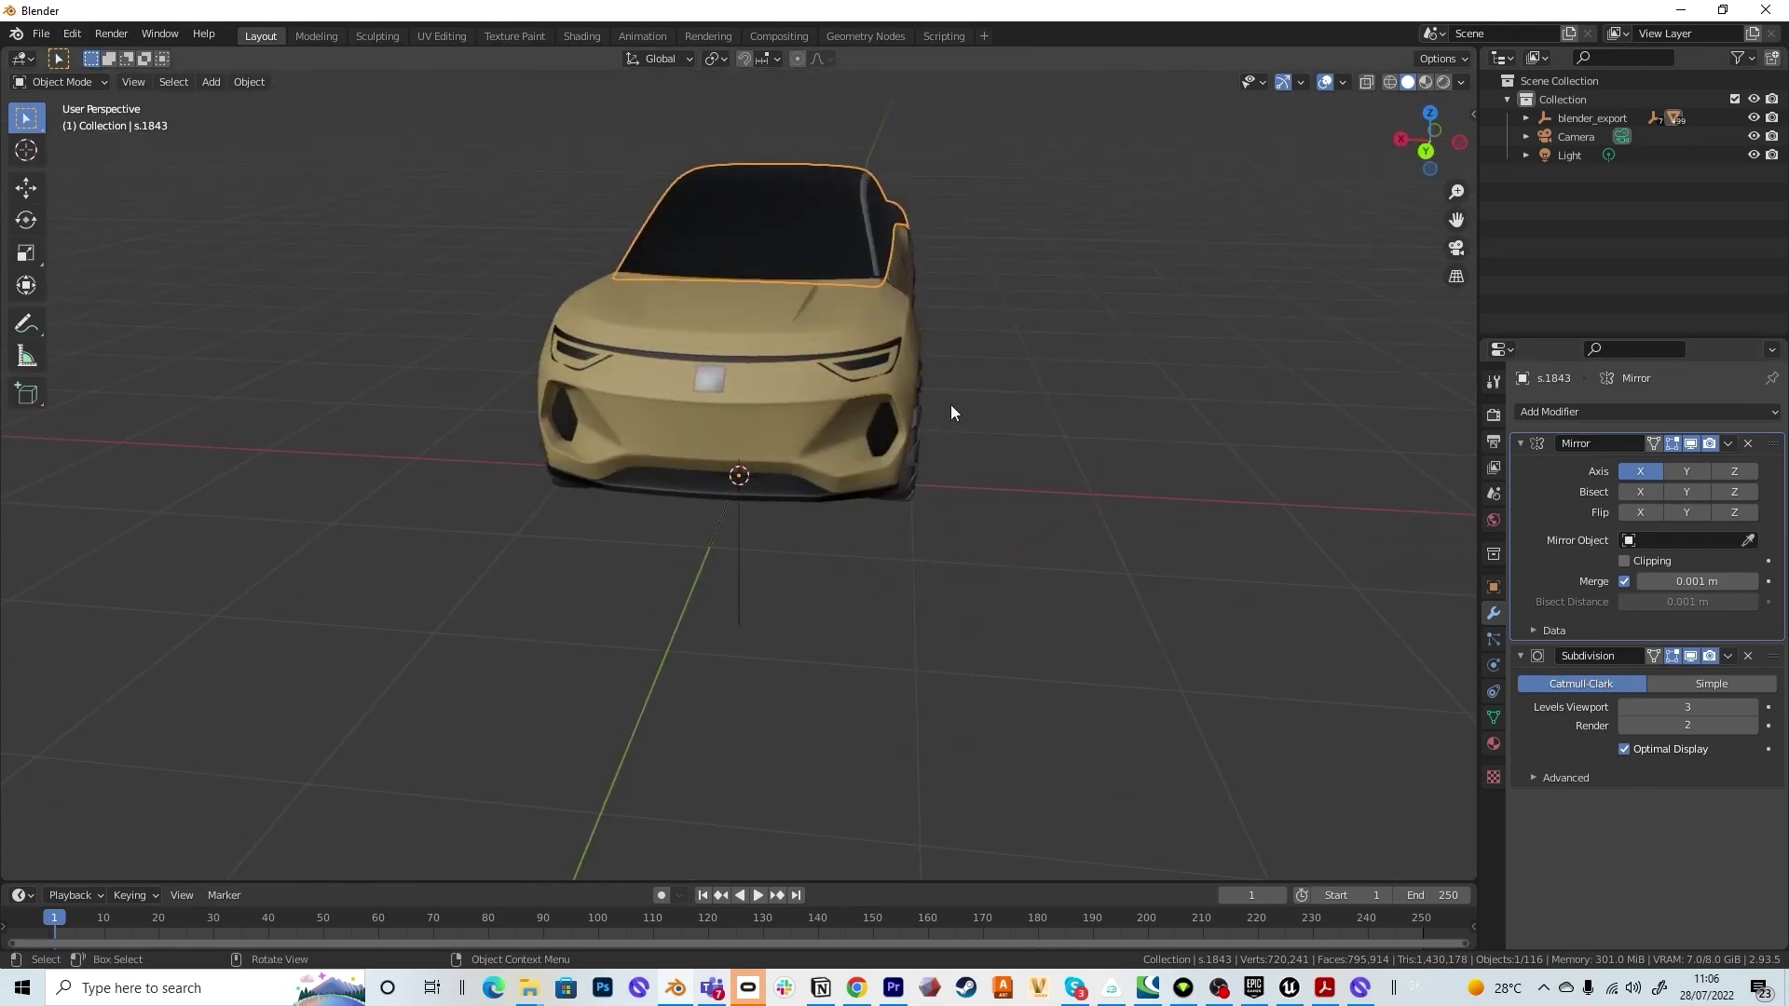
key("Tab")
left_click(810, 194)
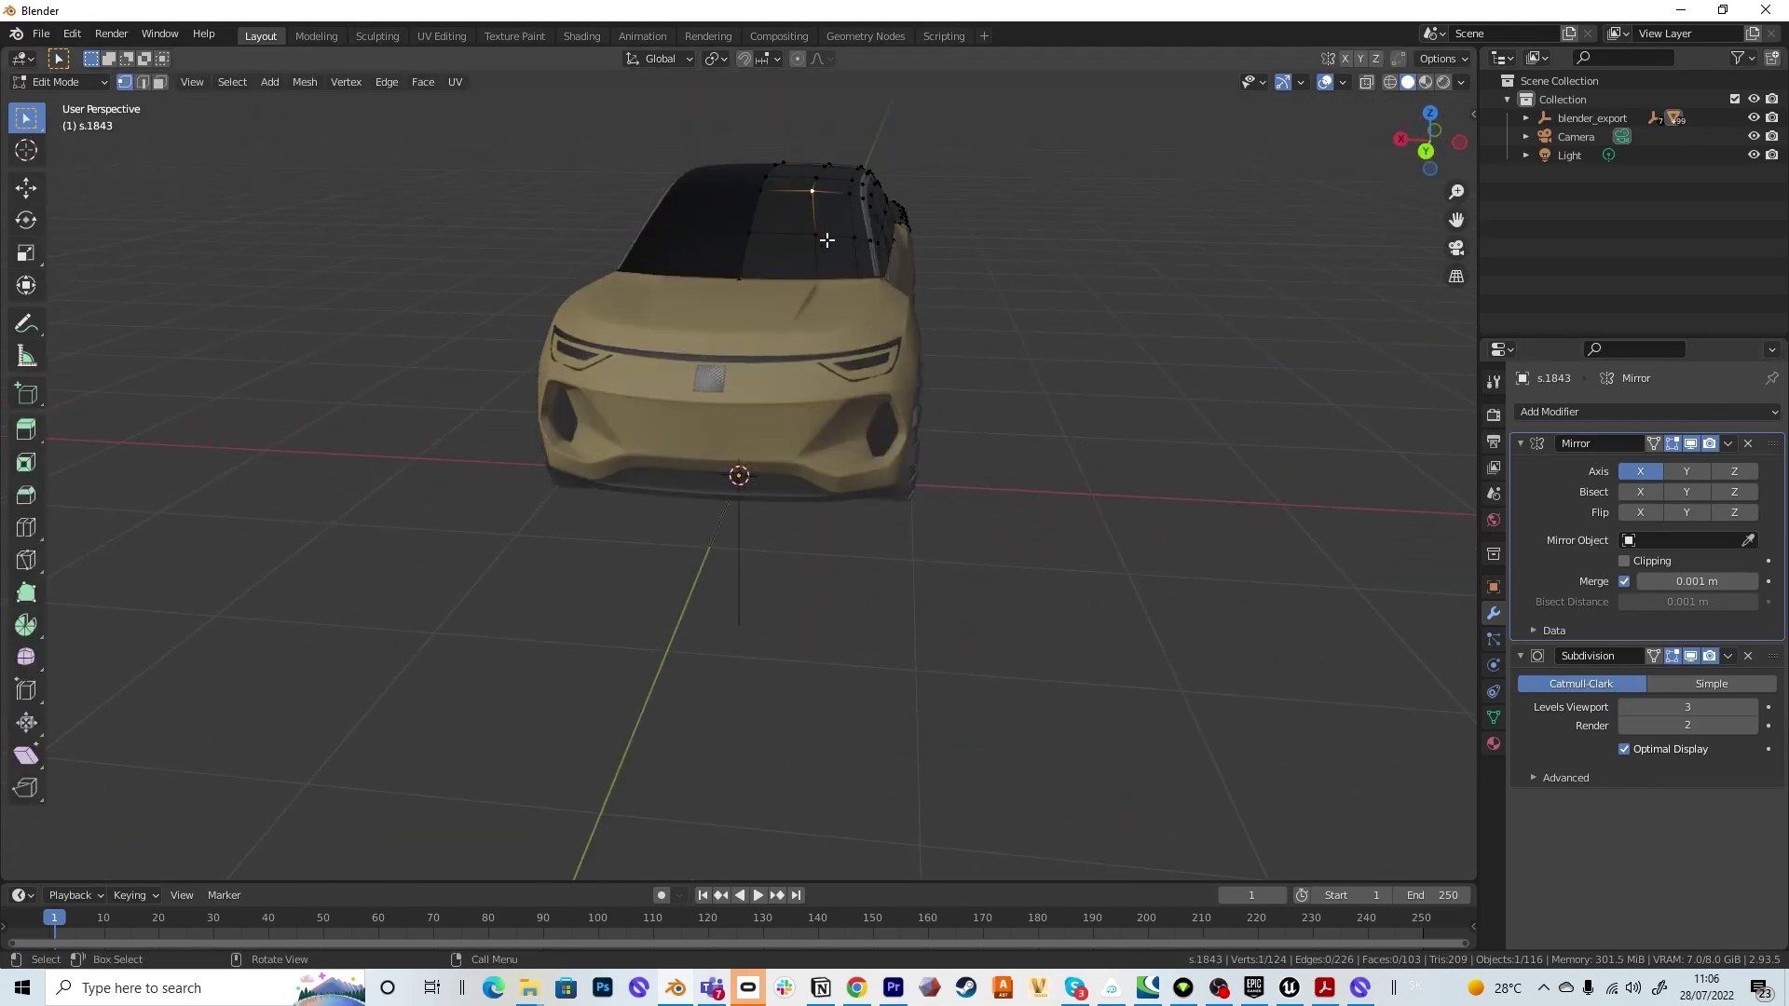
key("g")
key("x")
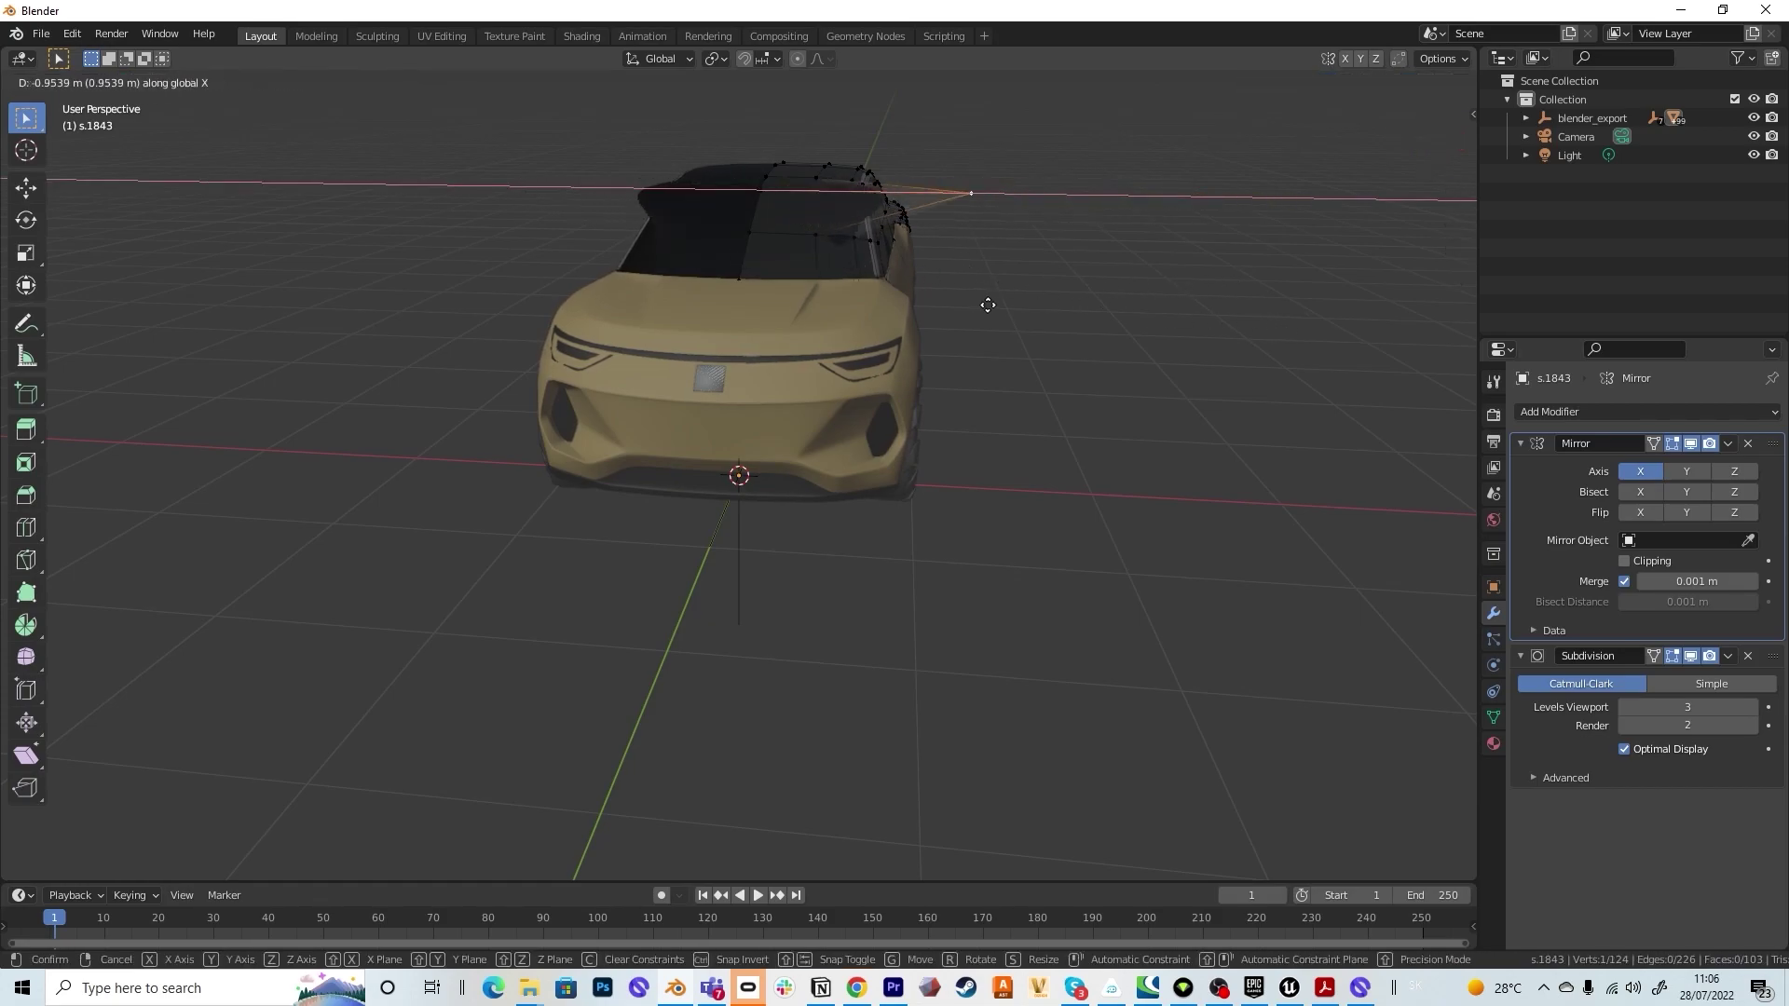
right_click(1084, 324)
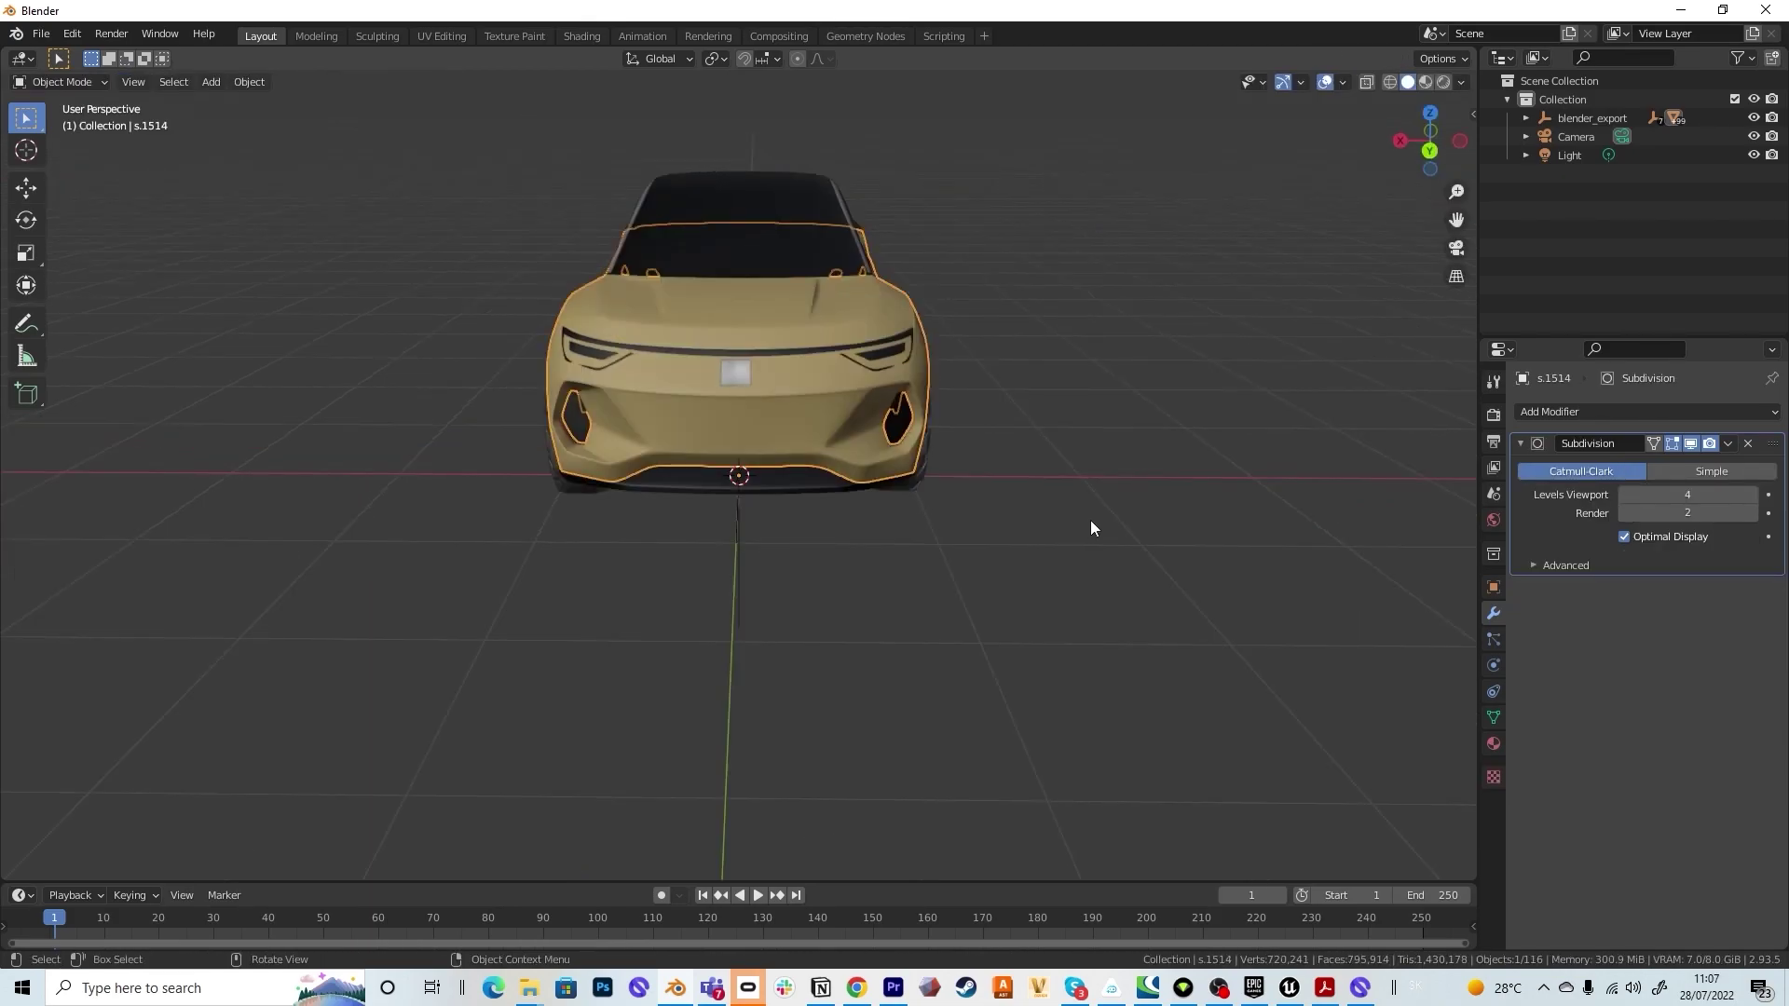
- Delete the right half of body s.1514's vertices in front X-ray view, leaving 901
key("Tab")
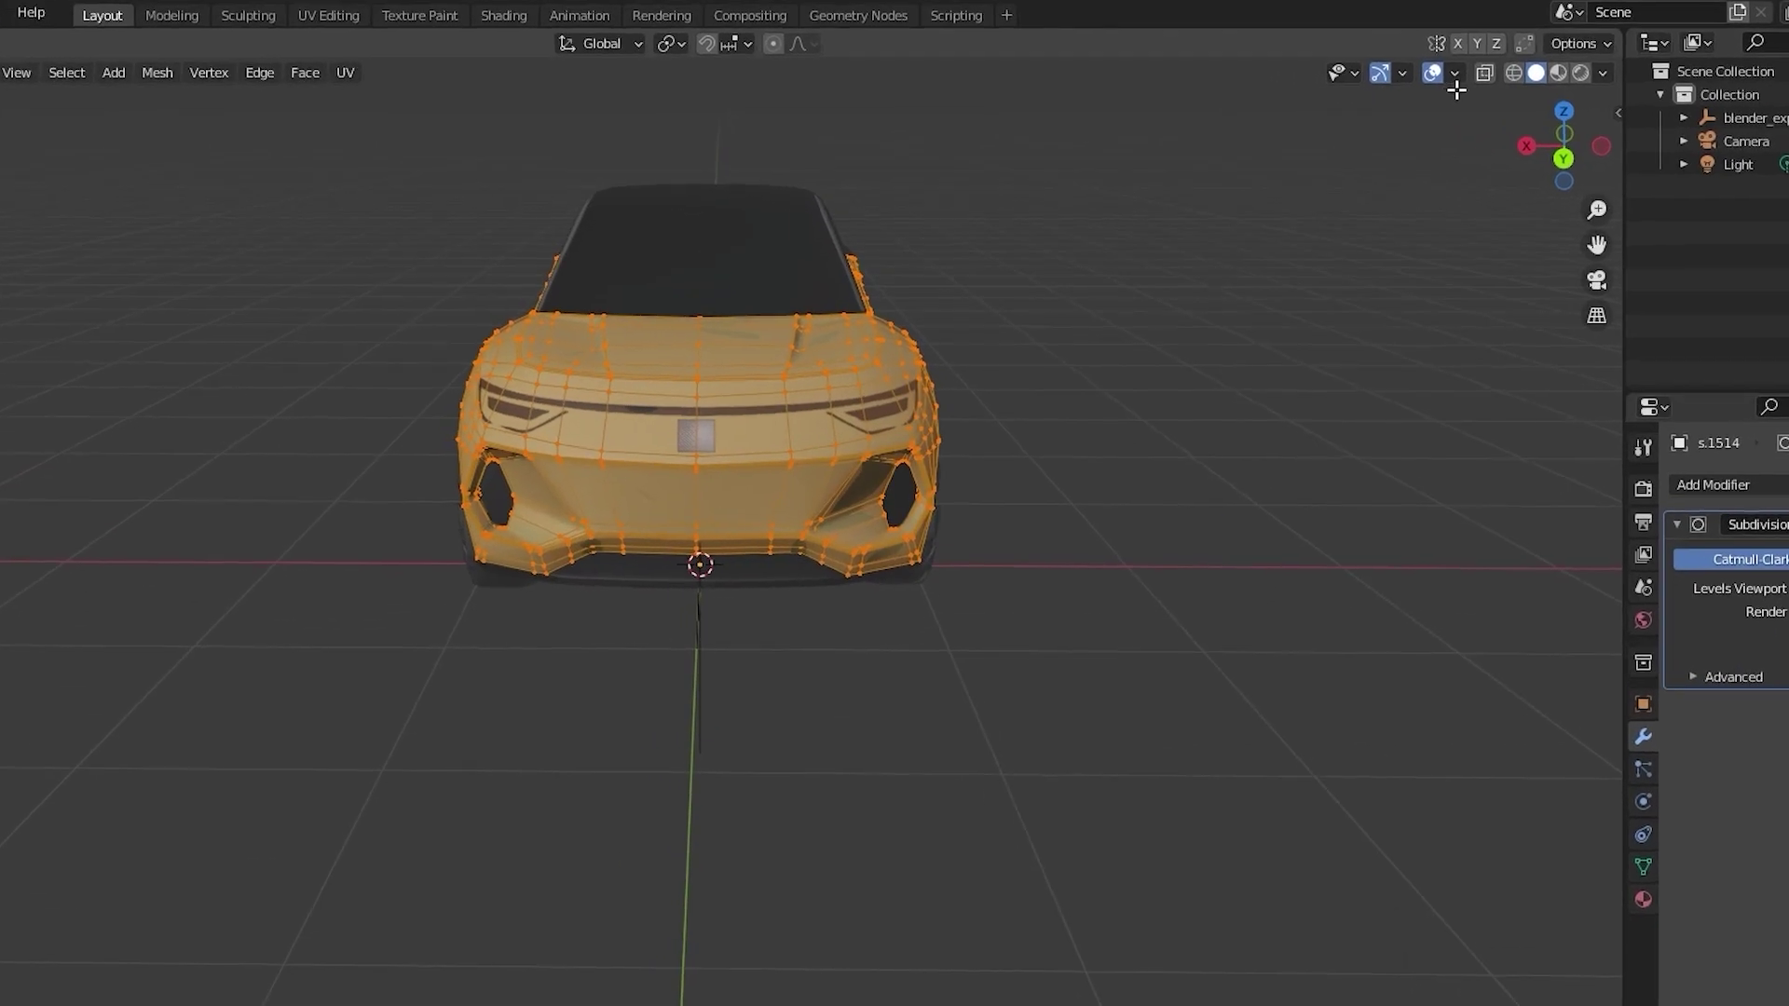
left_click(1484, 73)
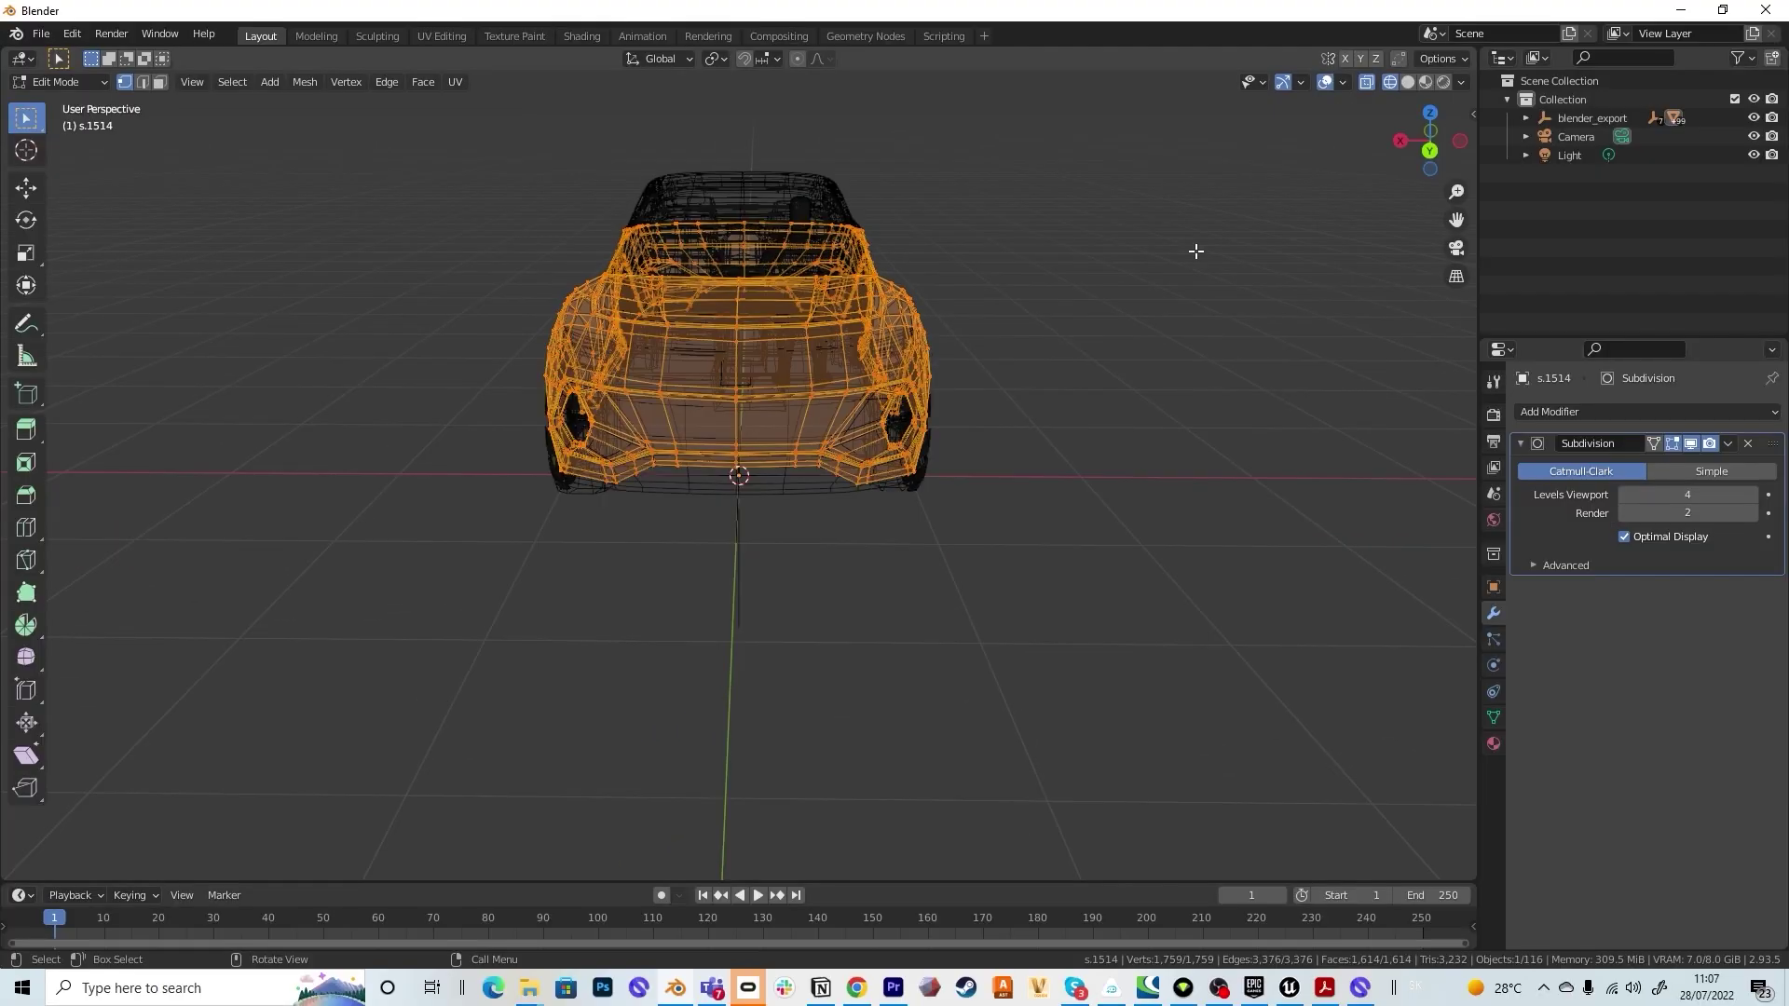
key("KP_1")
left_click_drag(1080, 169, 765, 547)
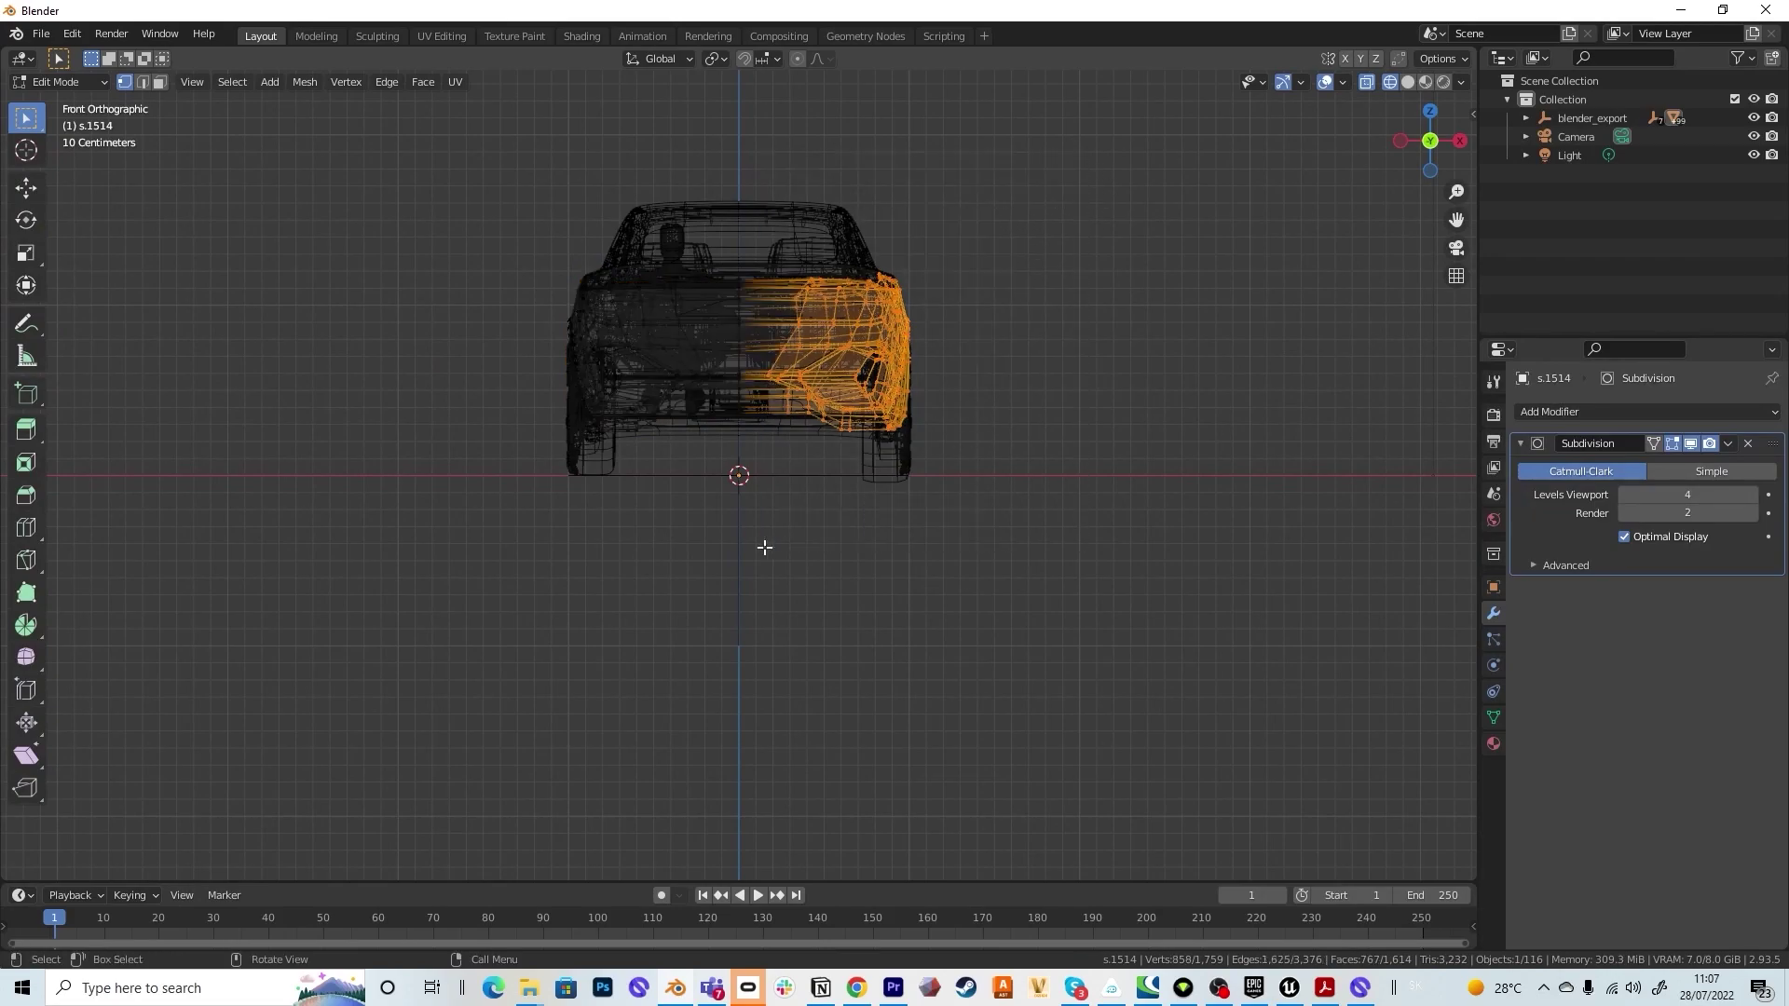
key("x")
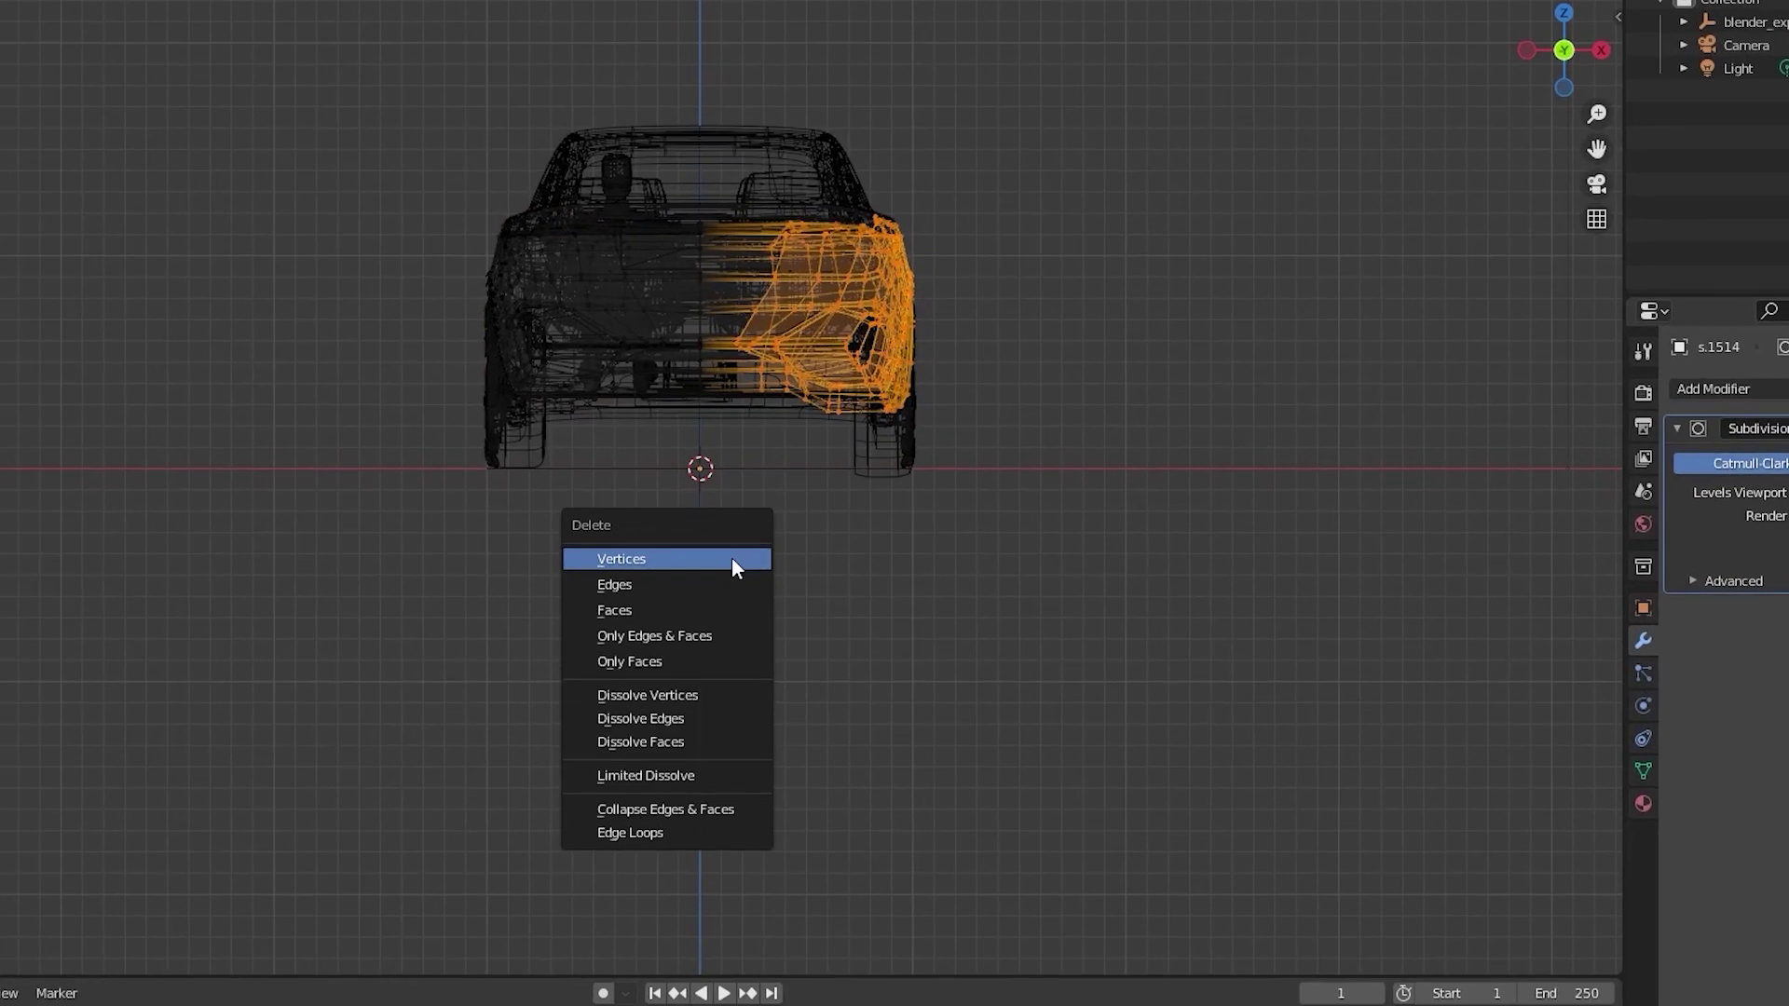
left_click(733, 559)
middle_click_drag(501, 642, 749, 676)
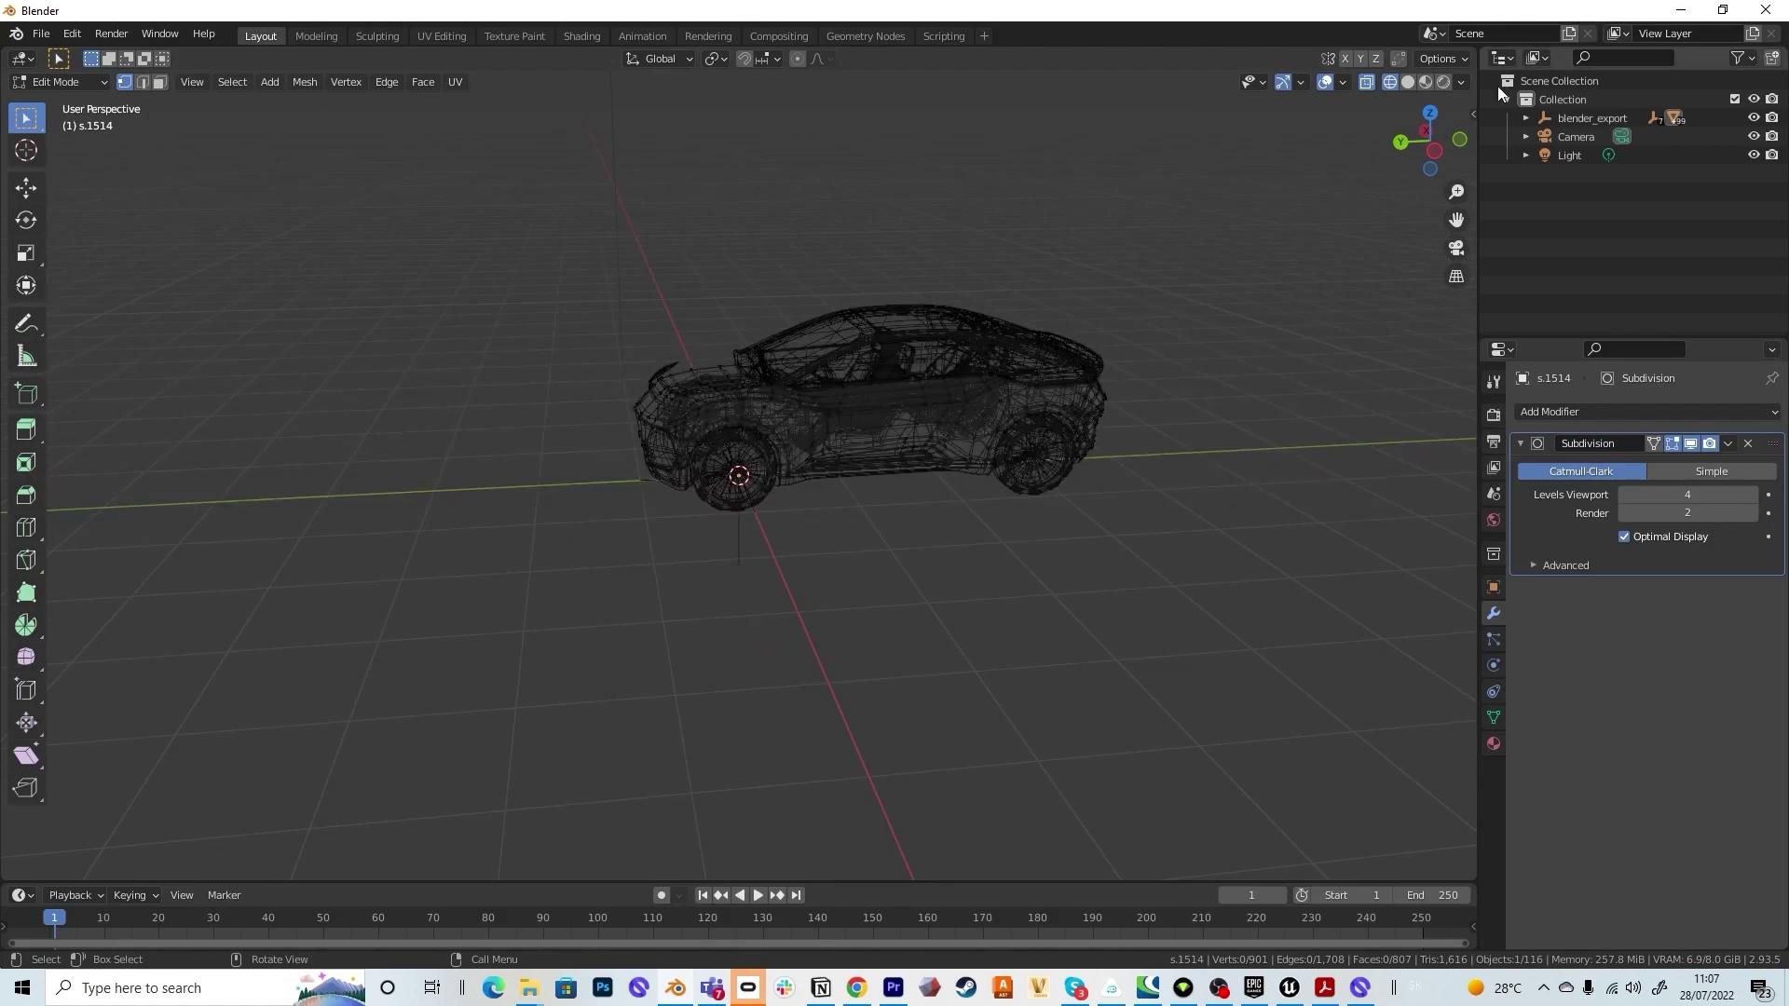
left_click(1407, 82)
- Add an X-axis Mirror modifier to body s.1514 above Subdivision, then return to Object Mode
mouse_move(1044, 513)
middle_mouse_down()
mouse_move(1081, 559)
mouse_move(1199, 559)
middle_mouse_up()
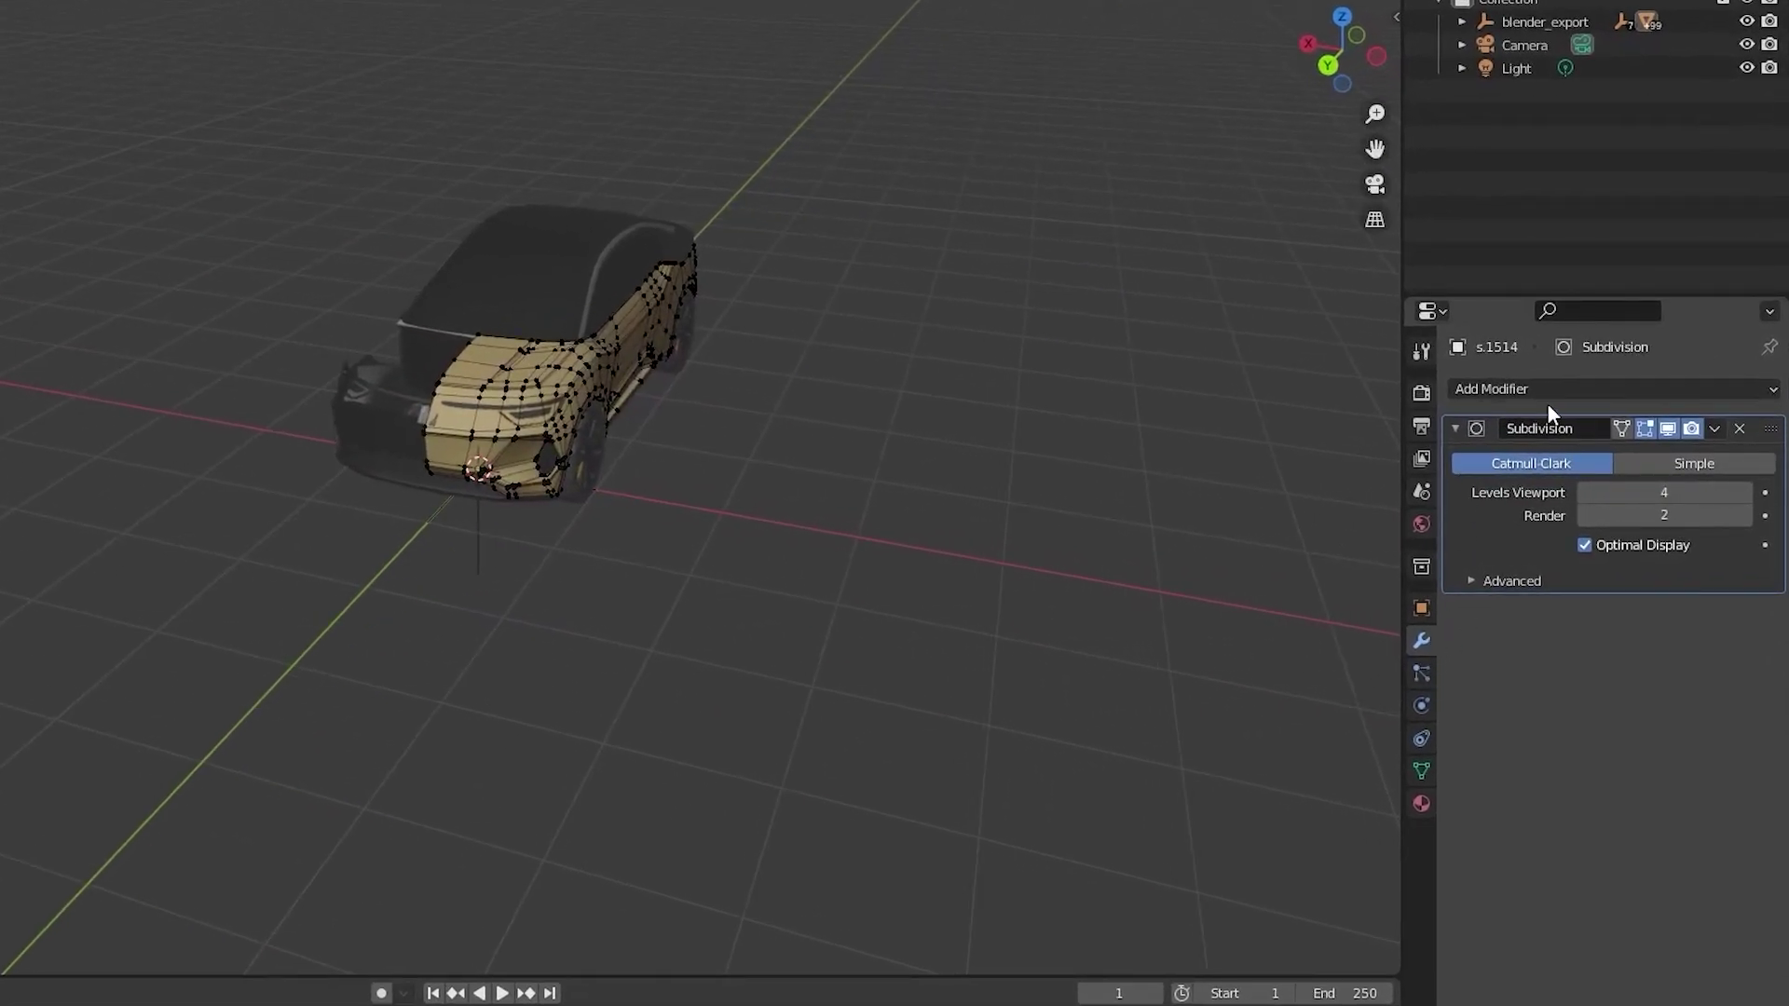
left_click(1541, 389)
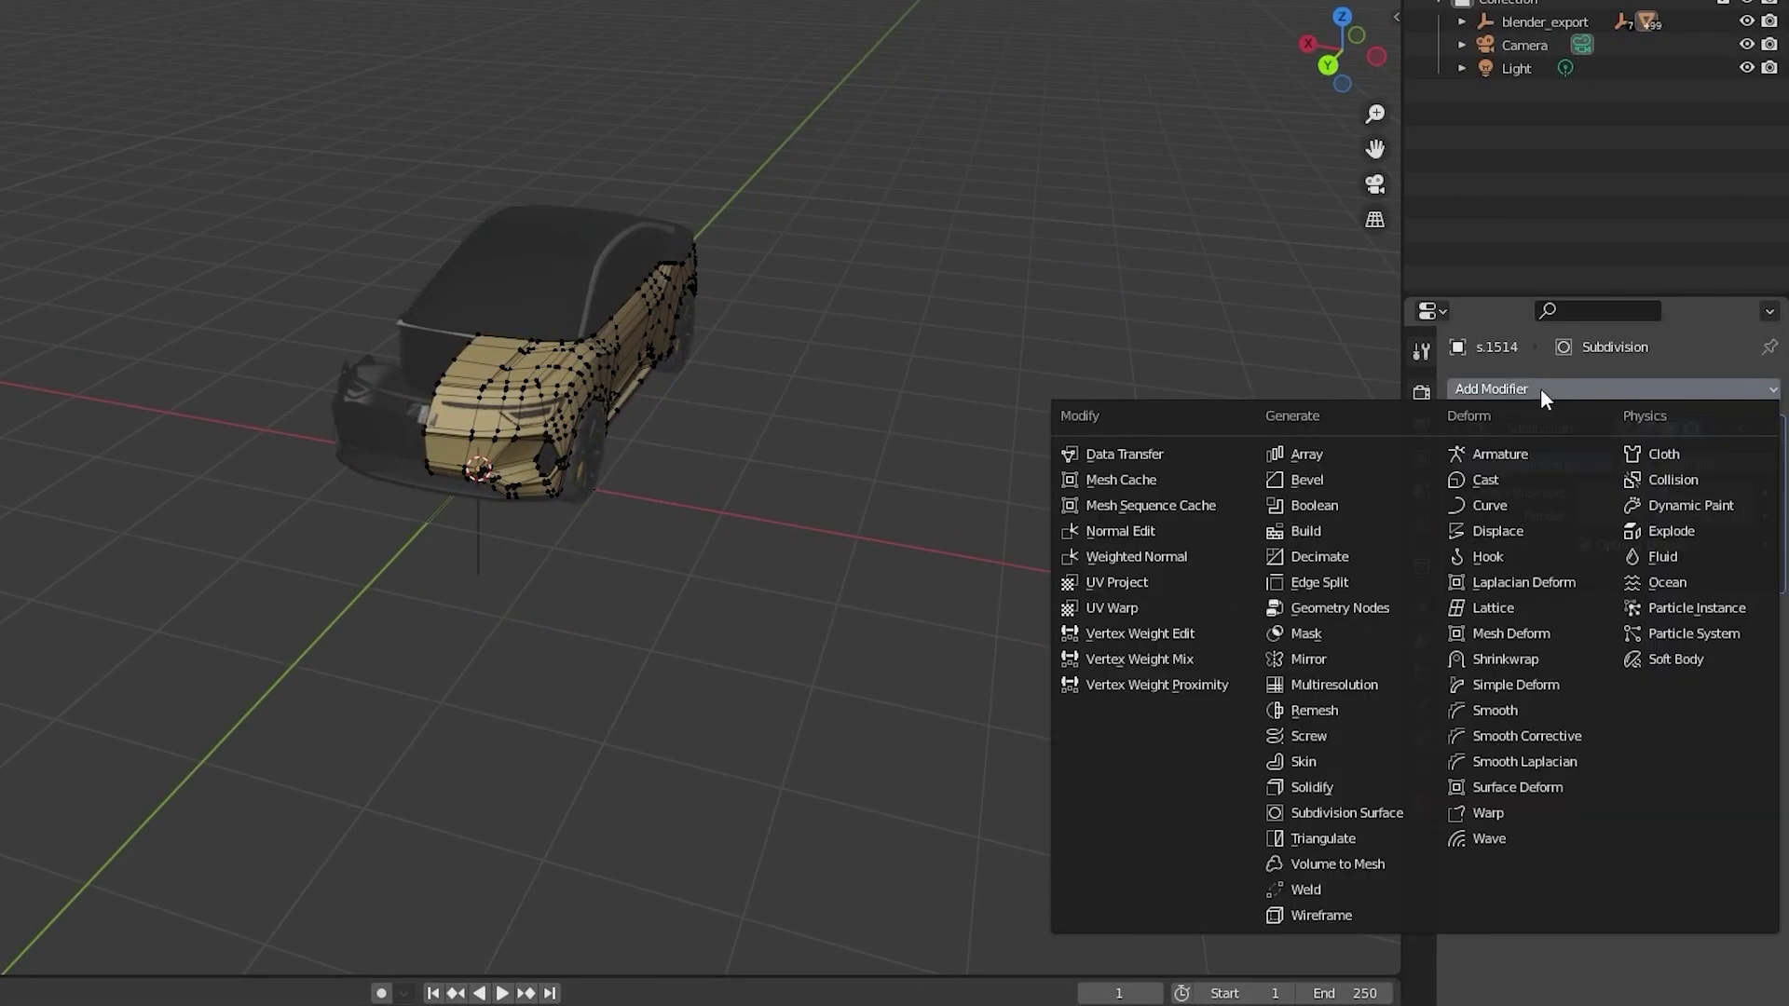
left_click(1329, 661)
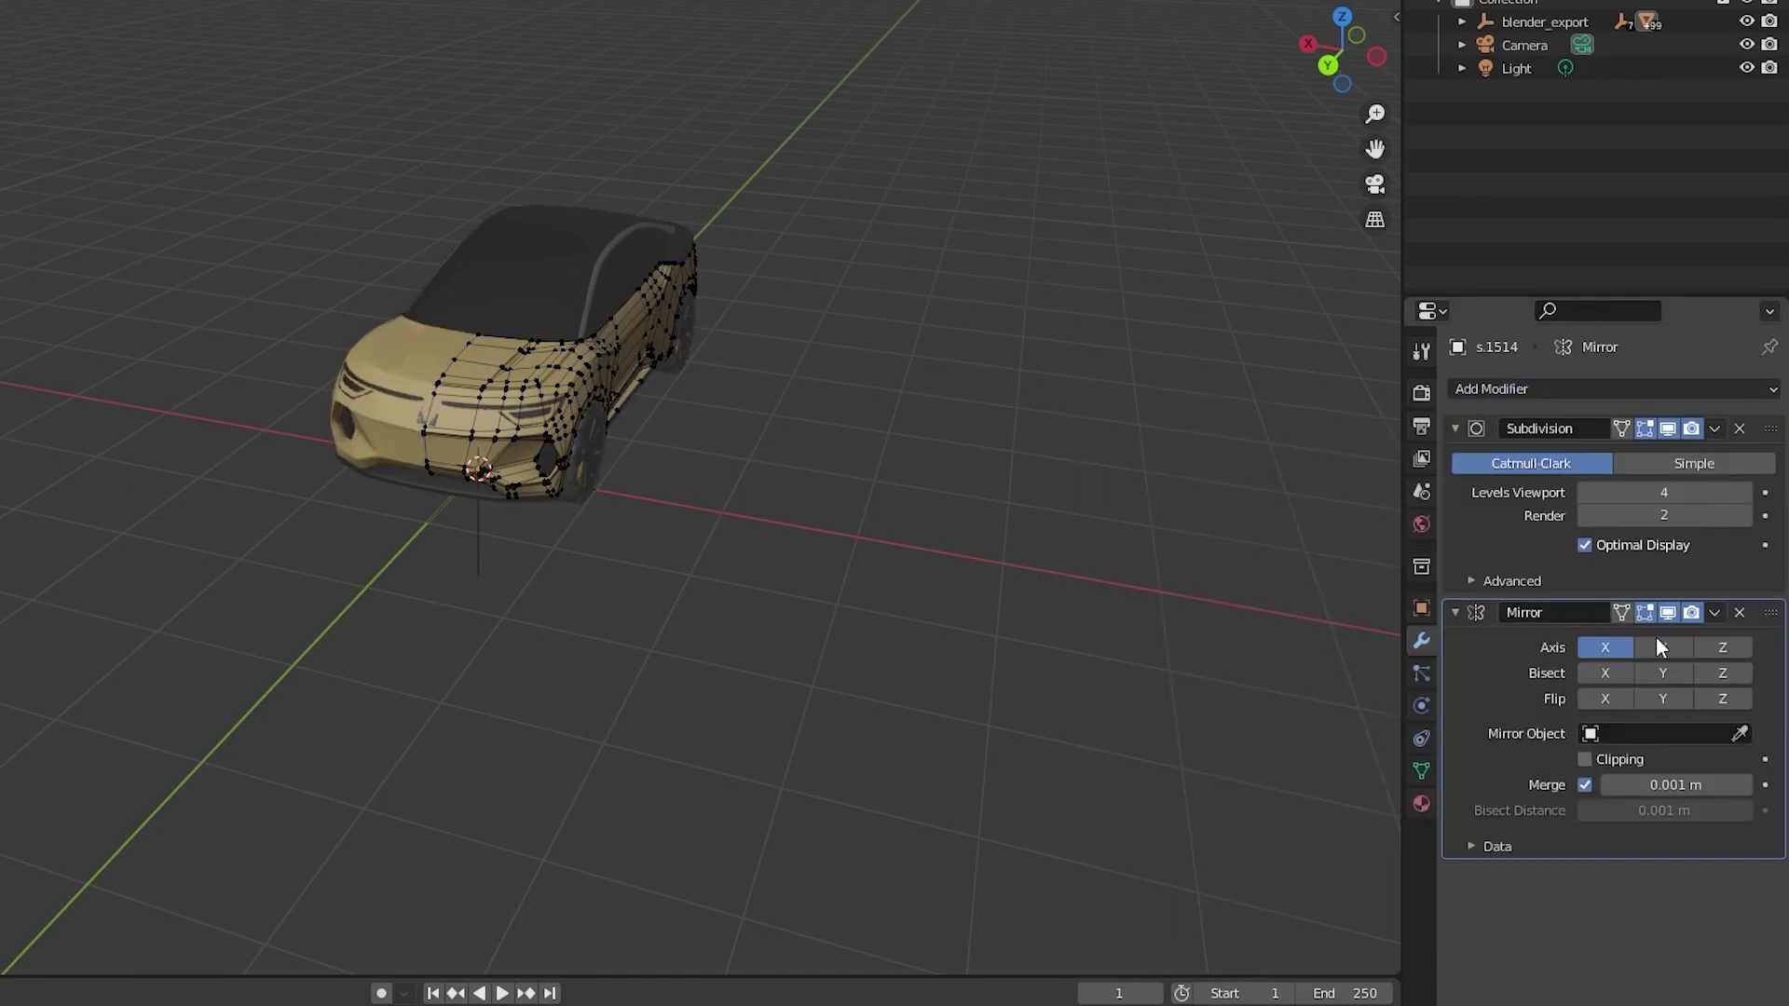
left_click_drag(1770, 615, 1746, 418)
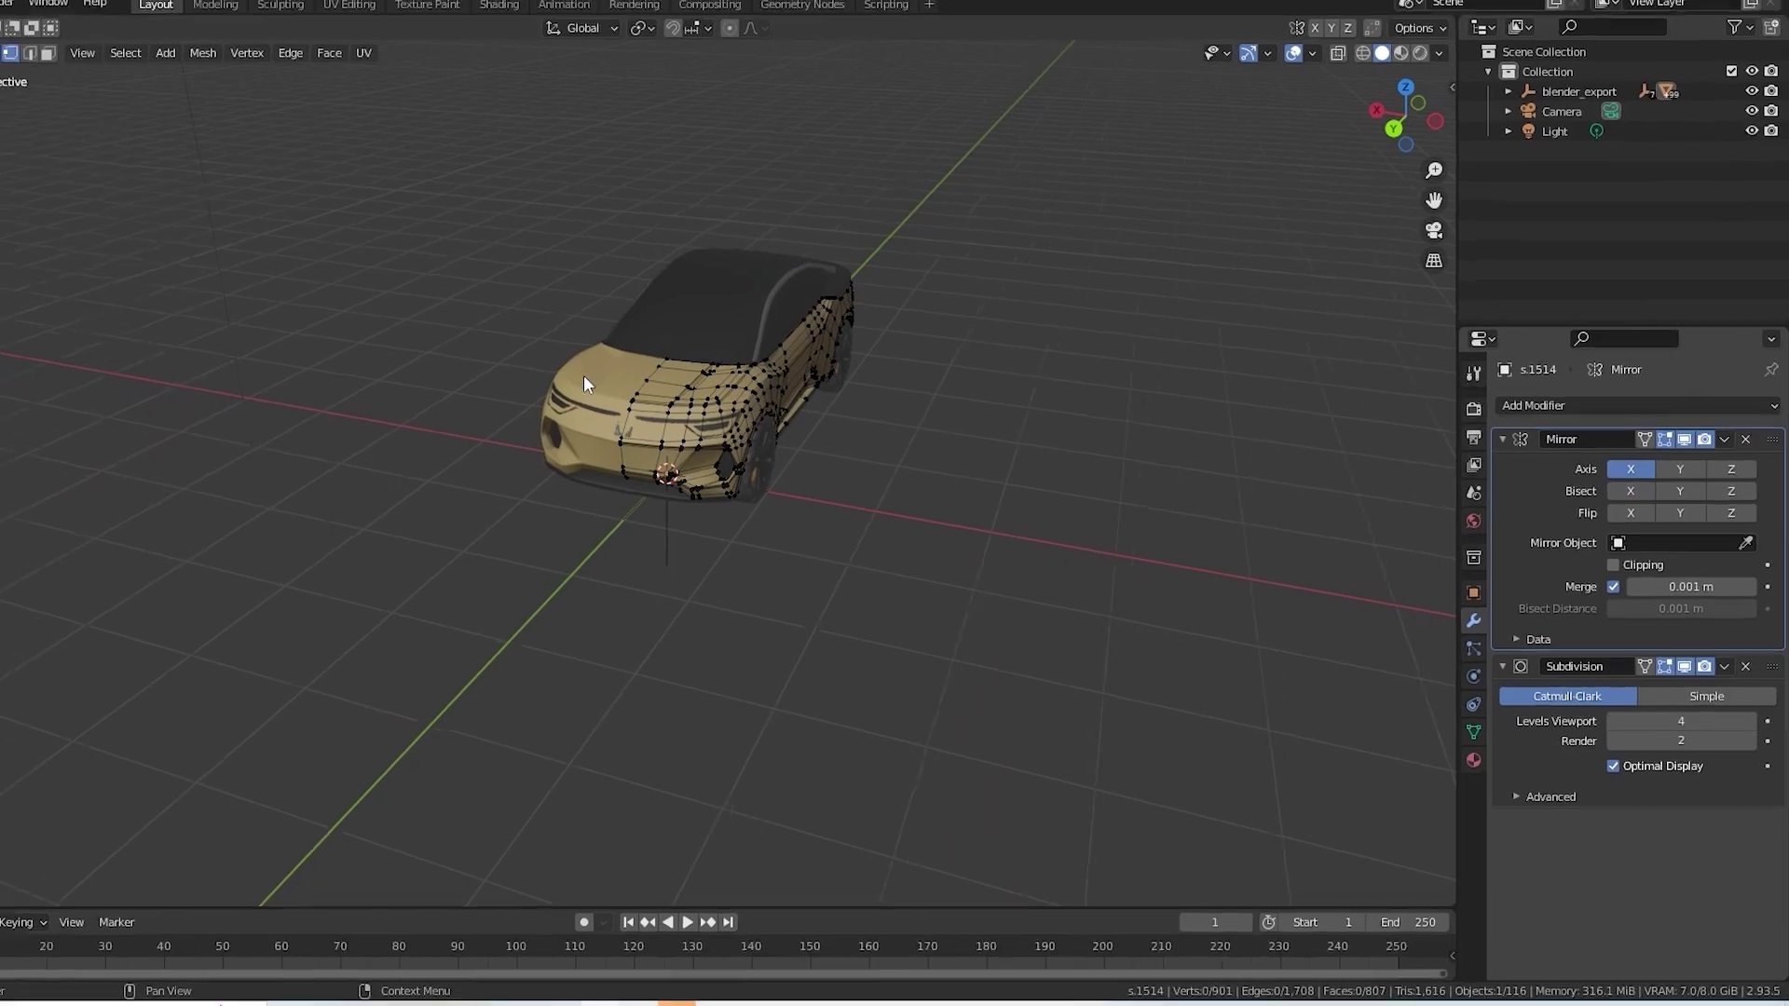
scroll(989, 512, "up", 3)
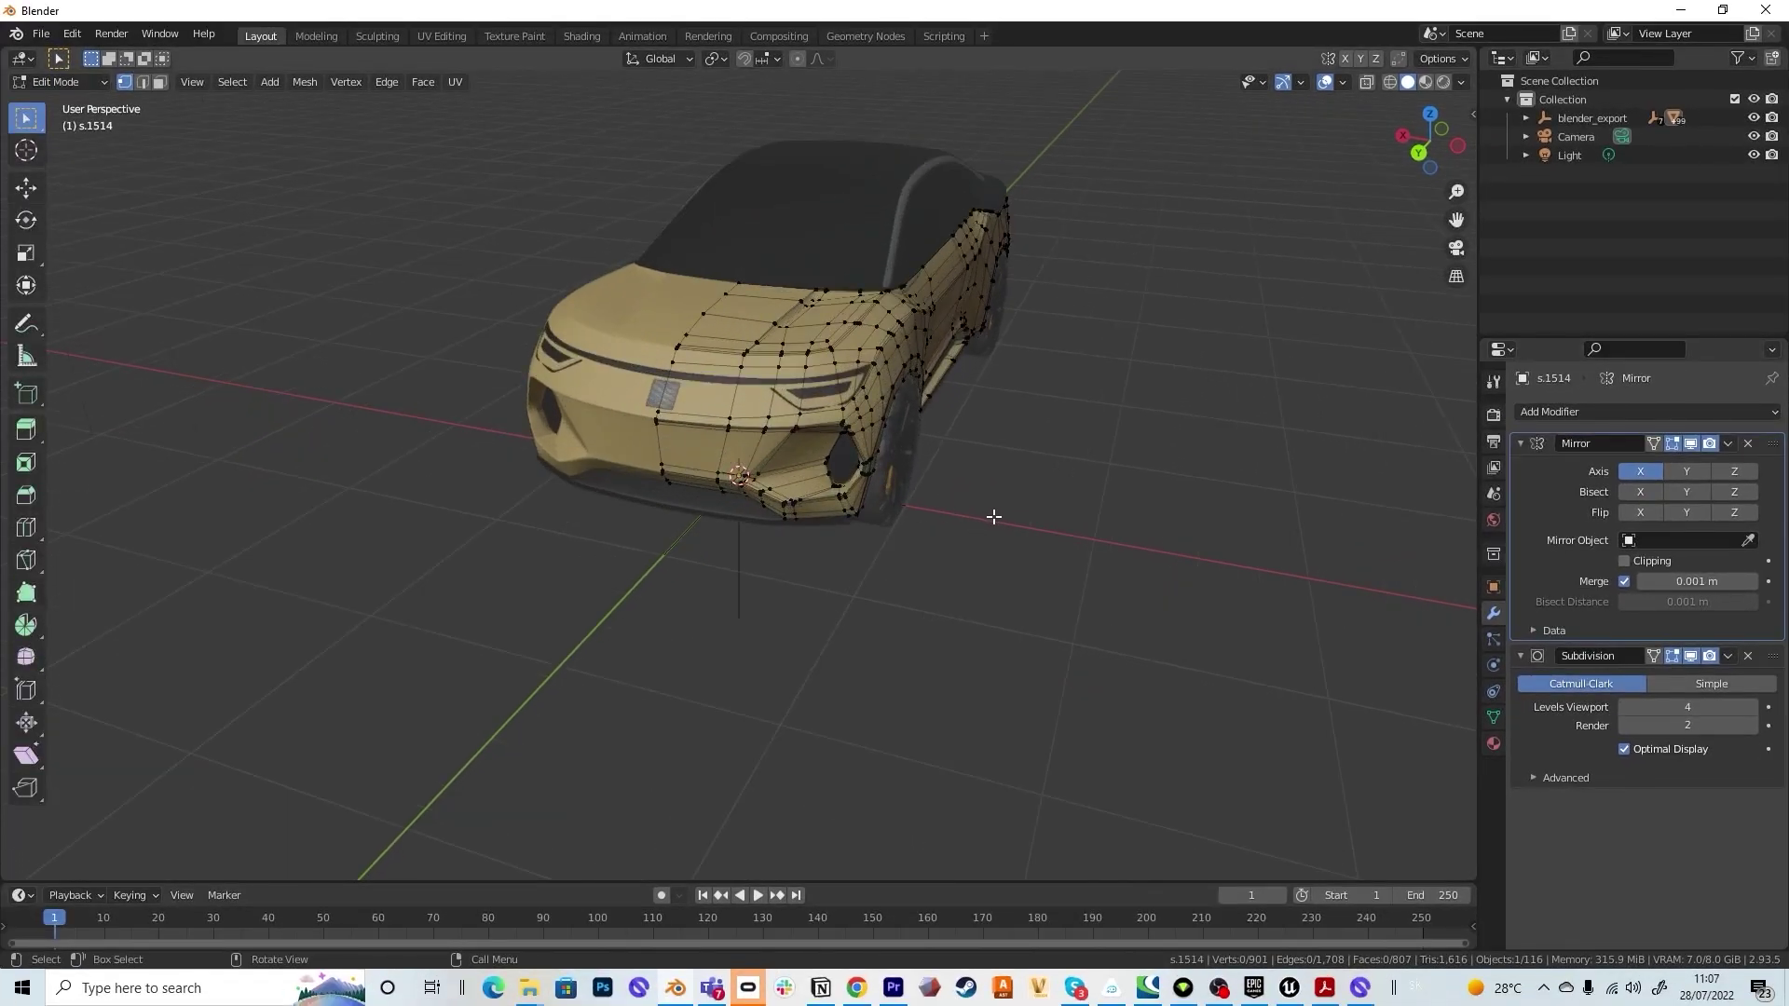
key("Tab")
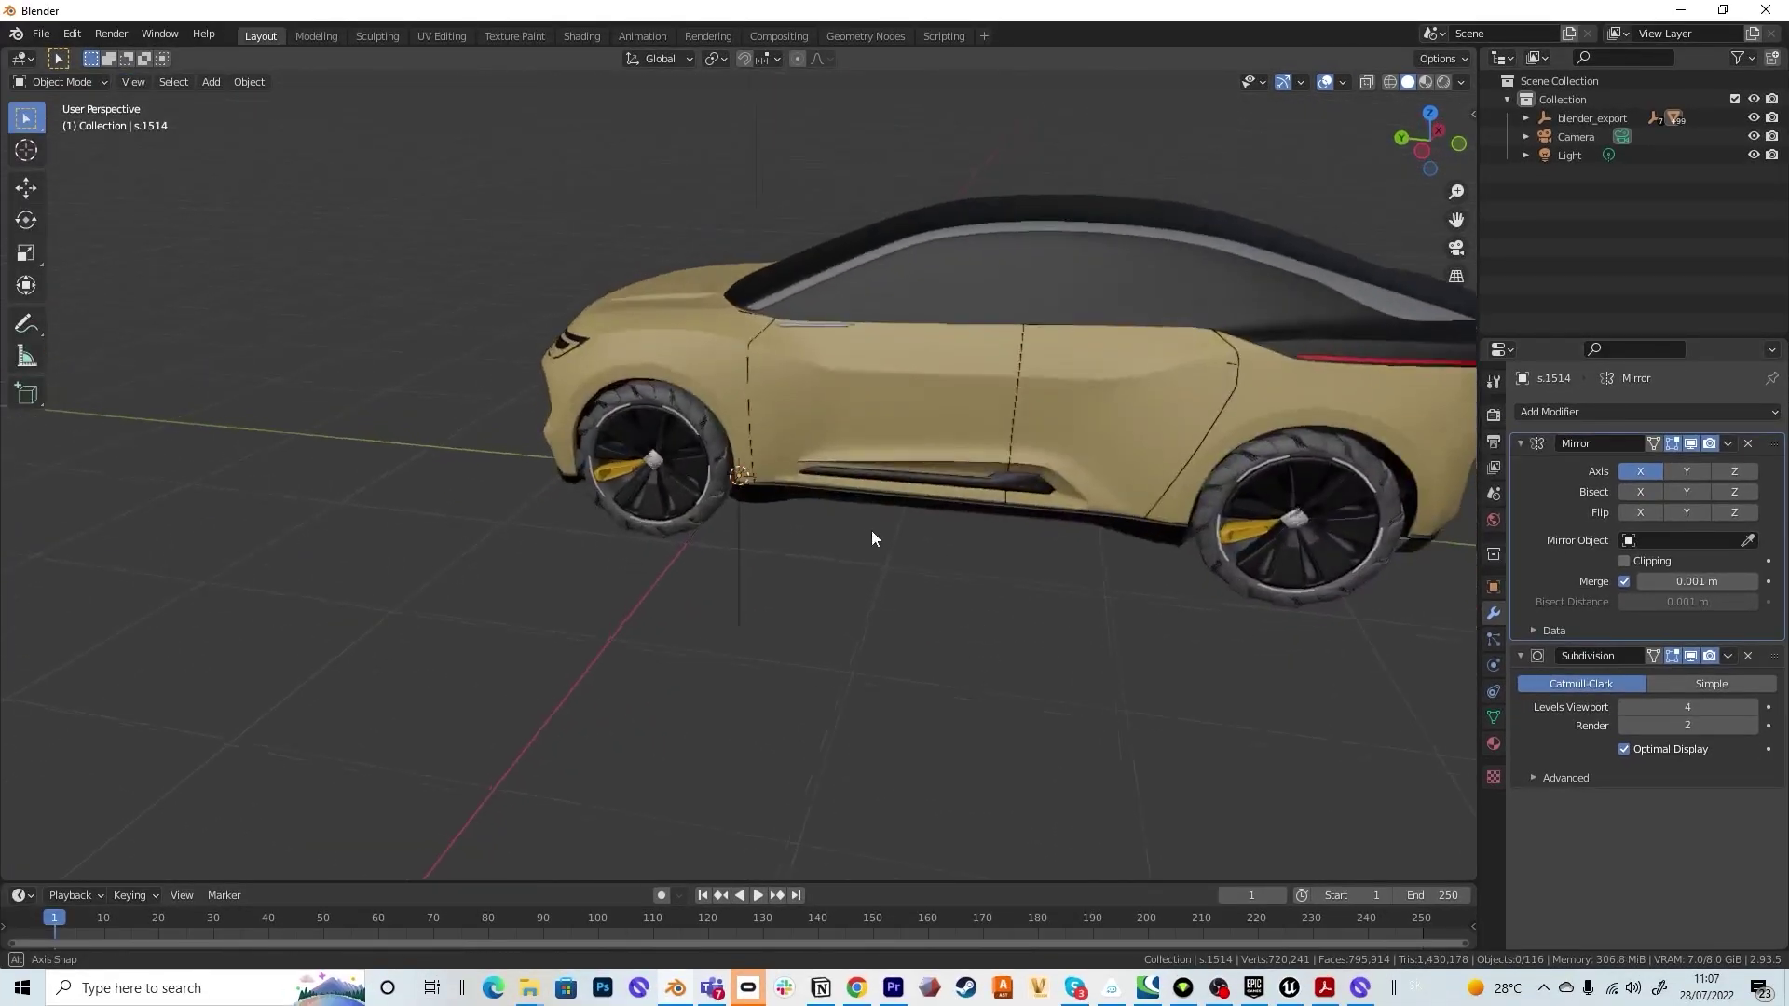